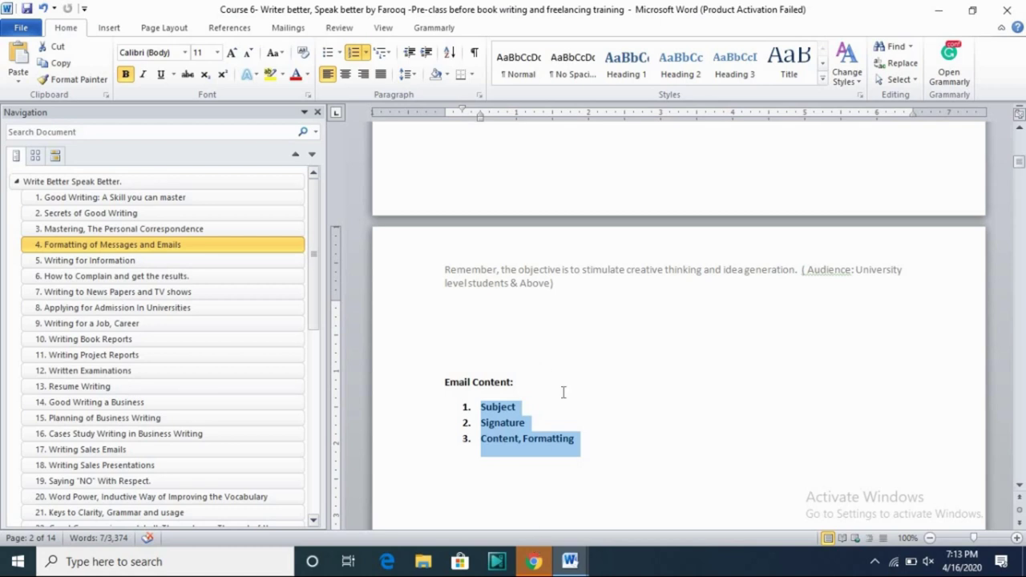
# Select the Content-through-Signature lines, then bring up the YouTube channel home page.
pyautogui.click(563, 394)
pyautogui.keyDown('shift'); pyautogui.click(494, 423); pyautogui.keyUp('shift')
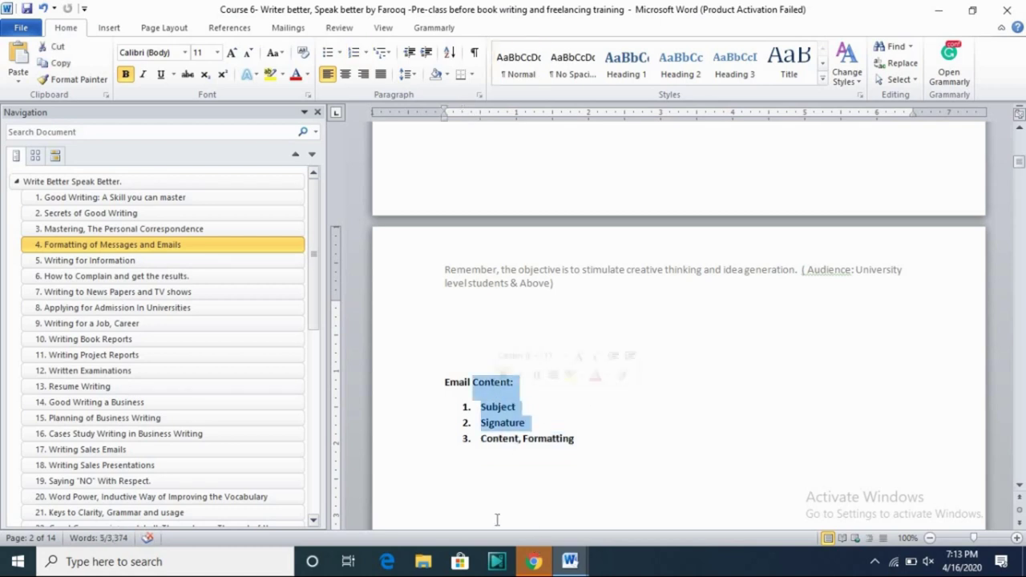
pyautogui.click(534, 562)
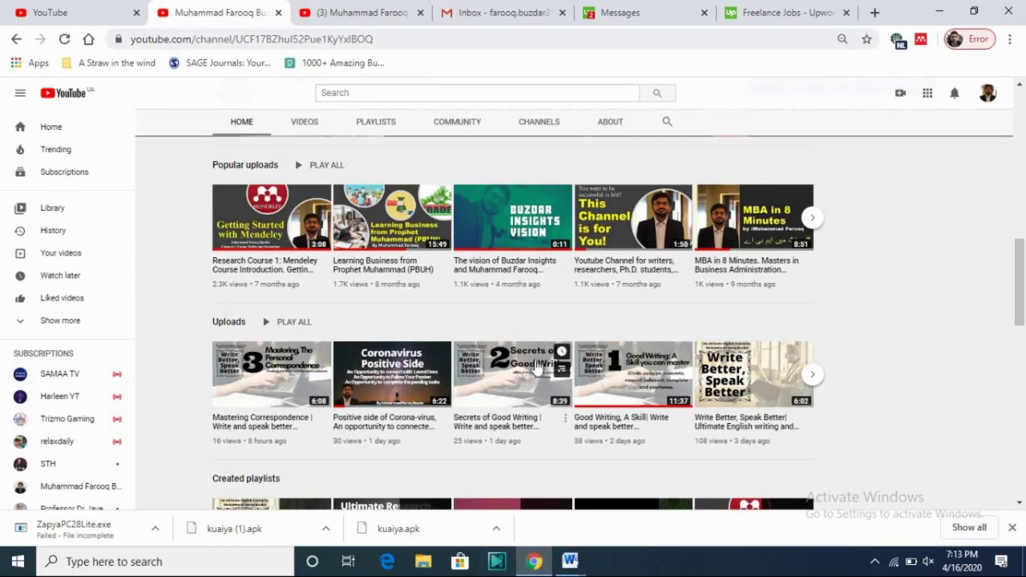
pyautogui.moveTo(1020, 309); pyautogui.dragTo(1020, 152)
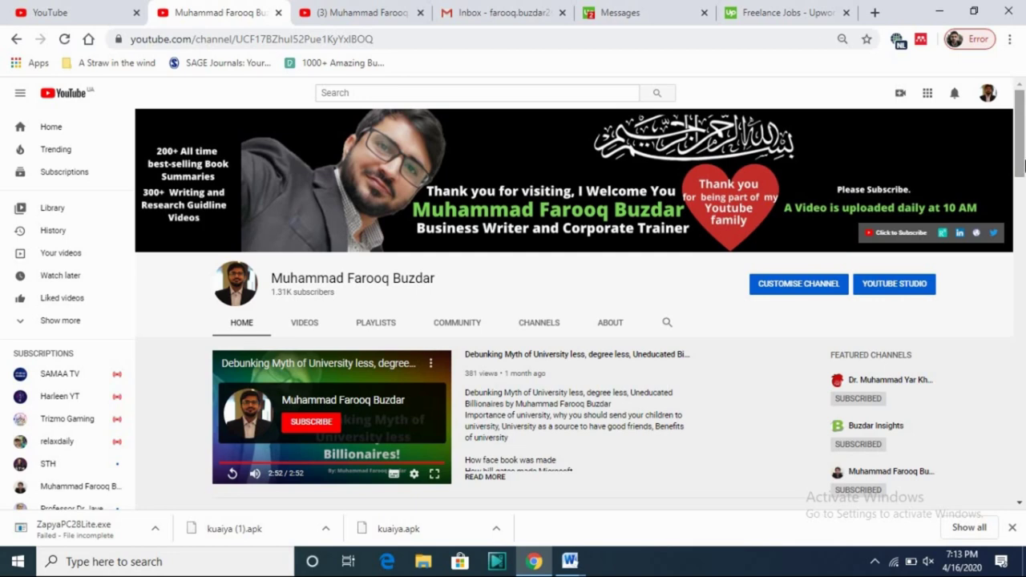
# Scroll the channel home page and page forward through the book summaries shelf.
pyautogui.scroll(-3, 1024, 164)
pyautogui.scroll(1, 1024, 155)
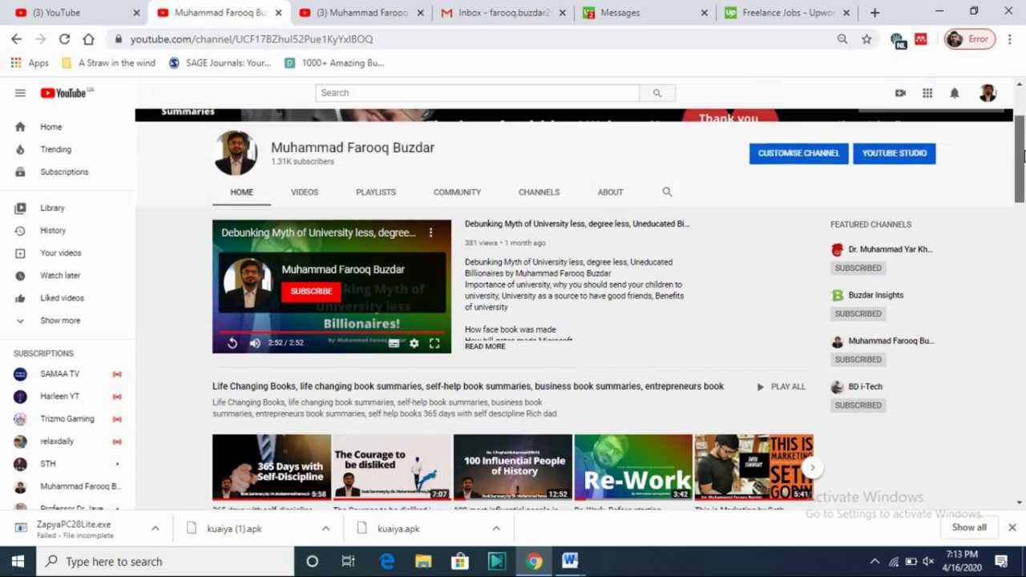
pyautogui.scroll(2, 1023, 155)
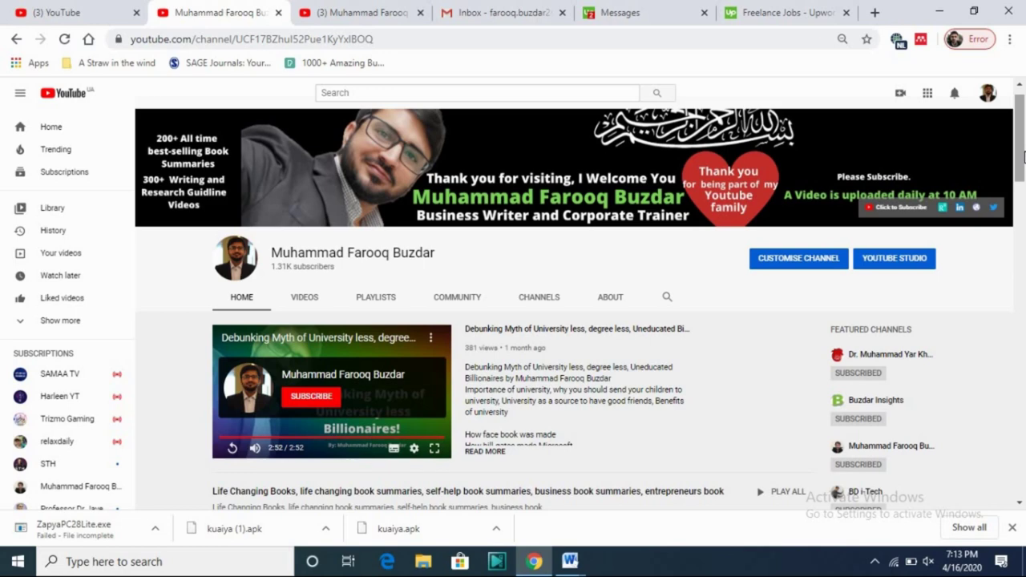
pyautogui.moveTo(1023, 155); pyautogui.dragTo(1022, 204)
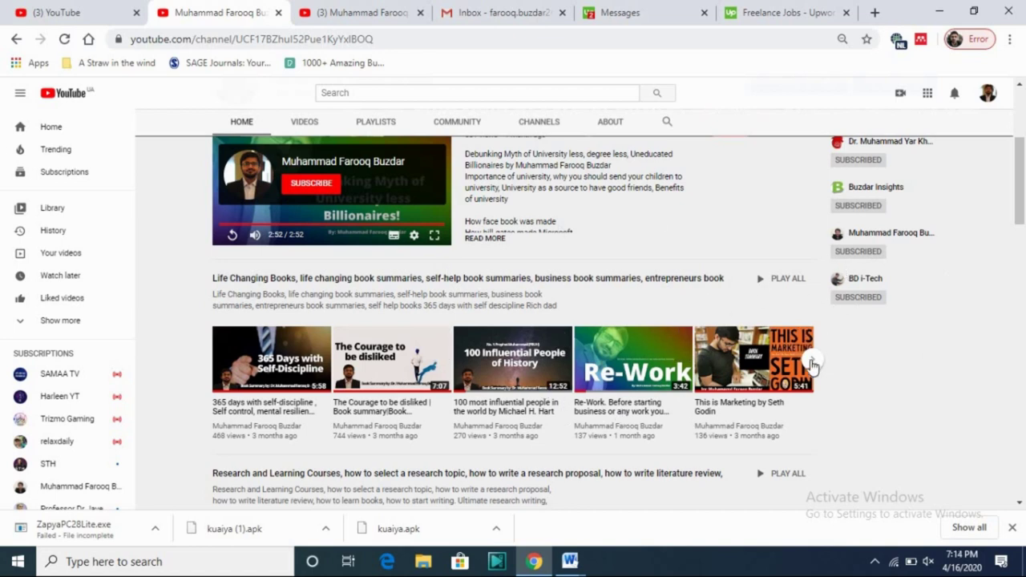
pyautogui.click(814, 363)
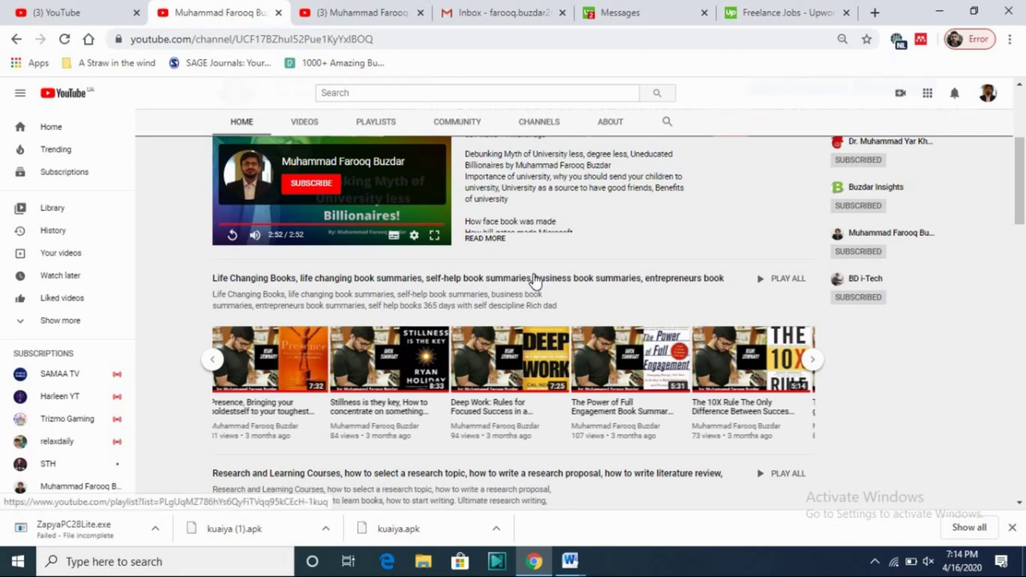
pyautogui.moveTo(1020, 218); pyautogui.dragTo(1021, 272)
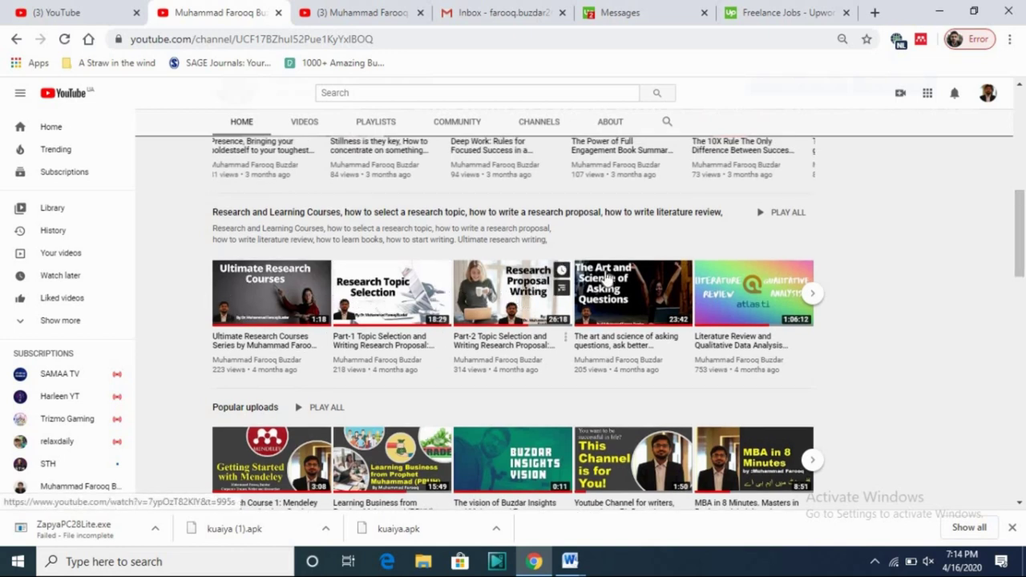
pyautogui.click(813, 295)
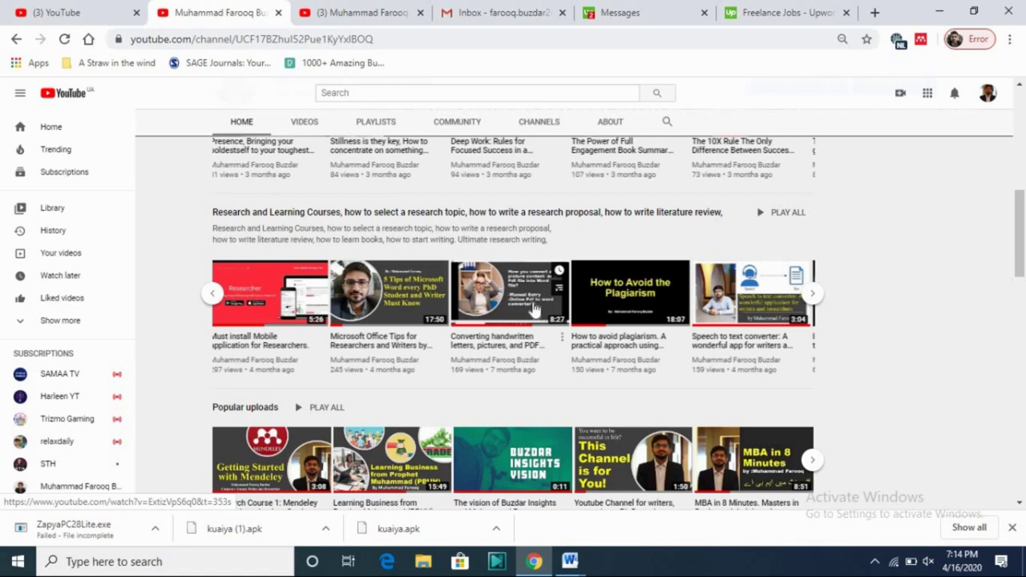
pyautogui.moveTo(1022, 240); pyautogui.dragTo(1023, 230)
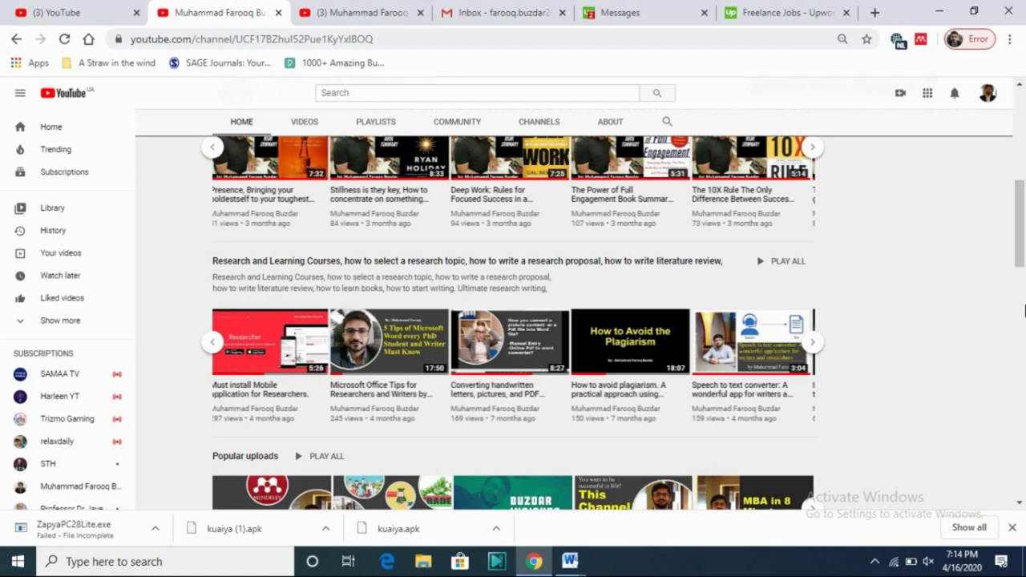
pyautogui.moveTo(1022, 265); pyautogui.dragTo(1021, 312)
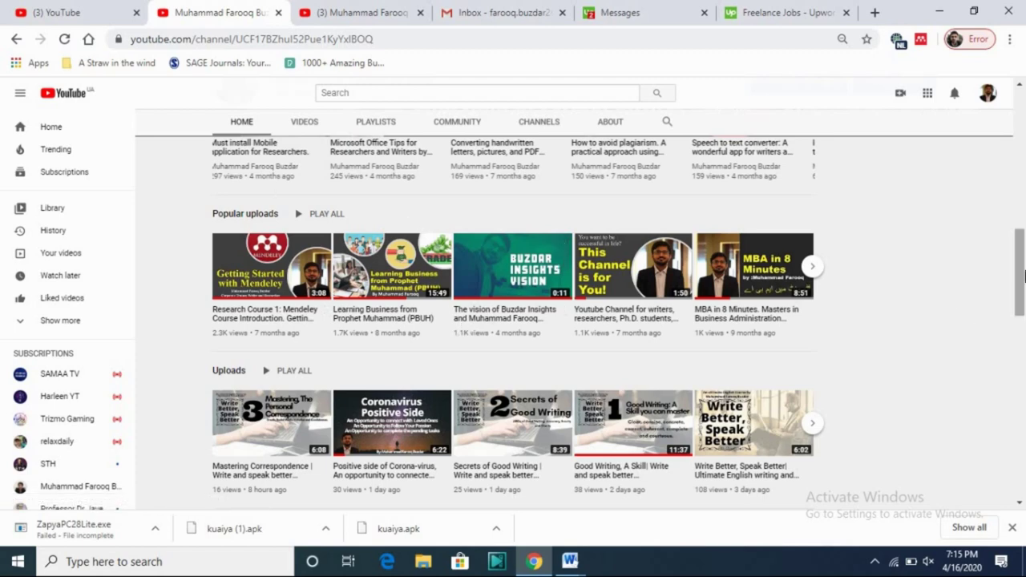
pyautogui.moveTo(1021, 304); pyautogui.dragTo(1021, 321)
pyautogui.scroll(-4, 1022, 320)
pyautogui.scroll(3, 1024, 304)
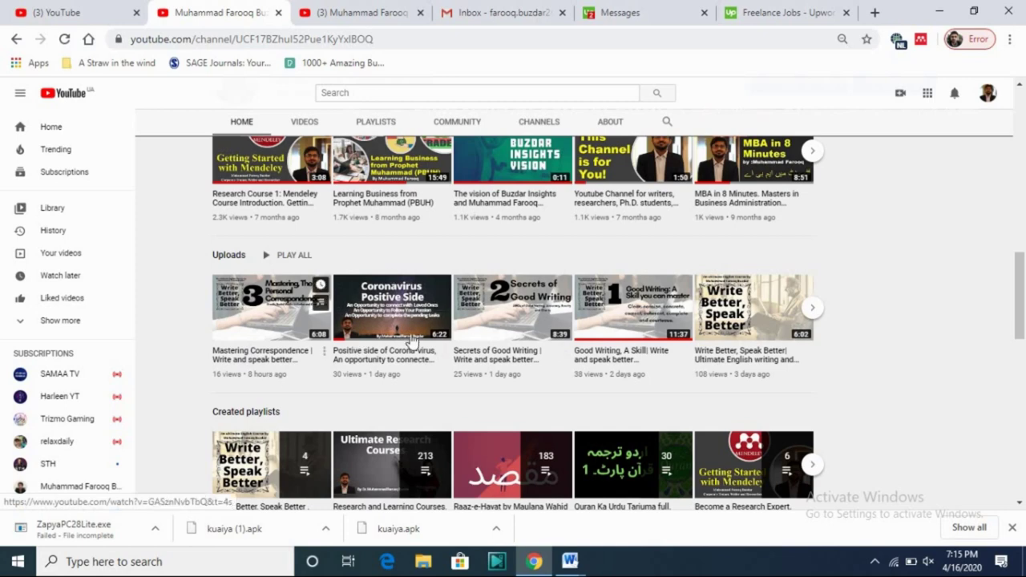
pyautogui.scroll(-2, 489, 321)
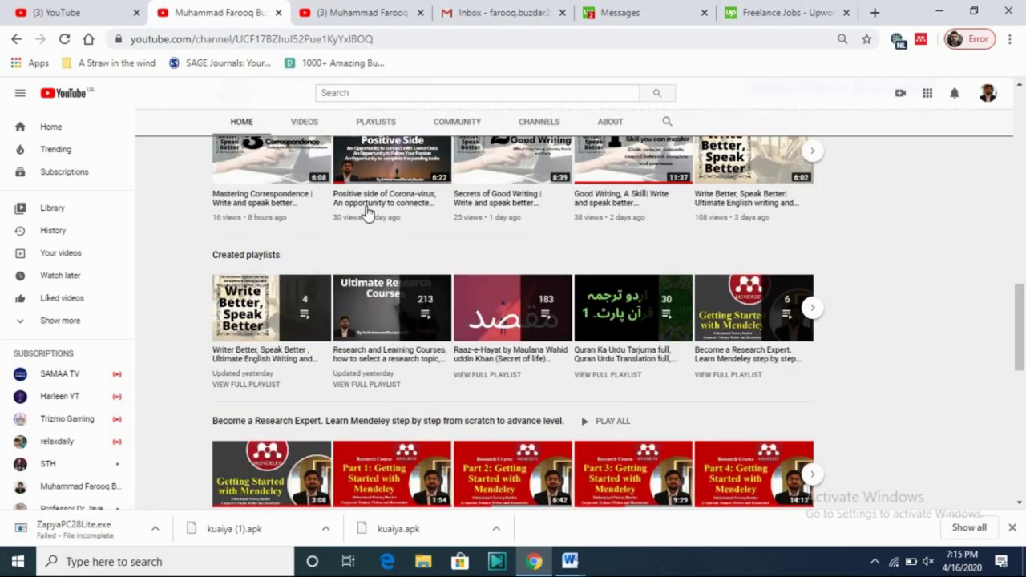
pyautogui.moveTo(1022, 317); pyautogui.dragTo(1025, 154)
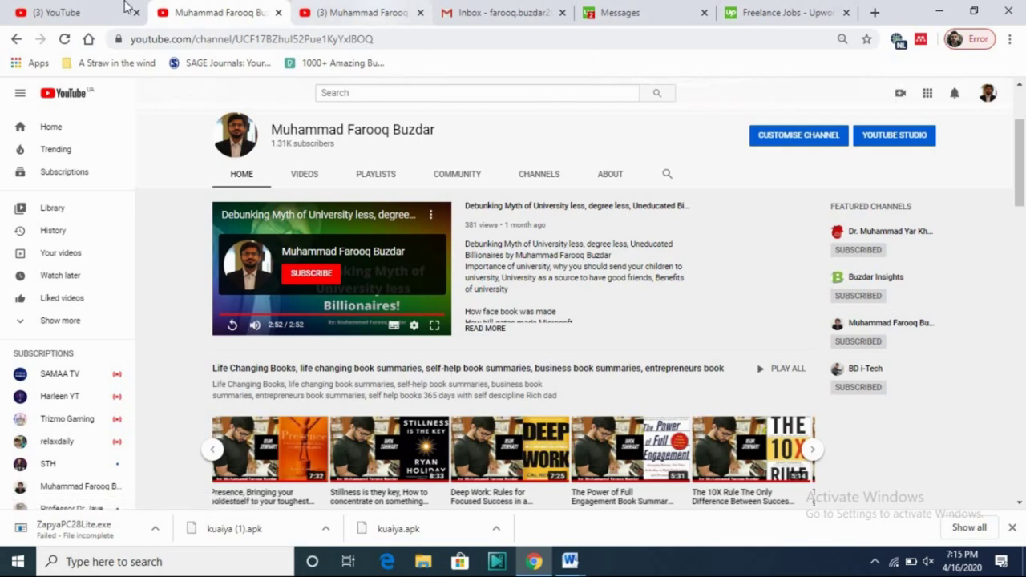
# Search YouTube for the channel owner's full name and open the Urdu channel result.
pyautogui.click(78, 11)
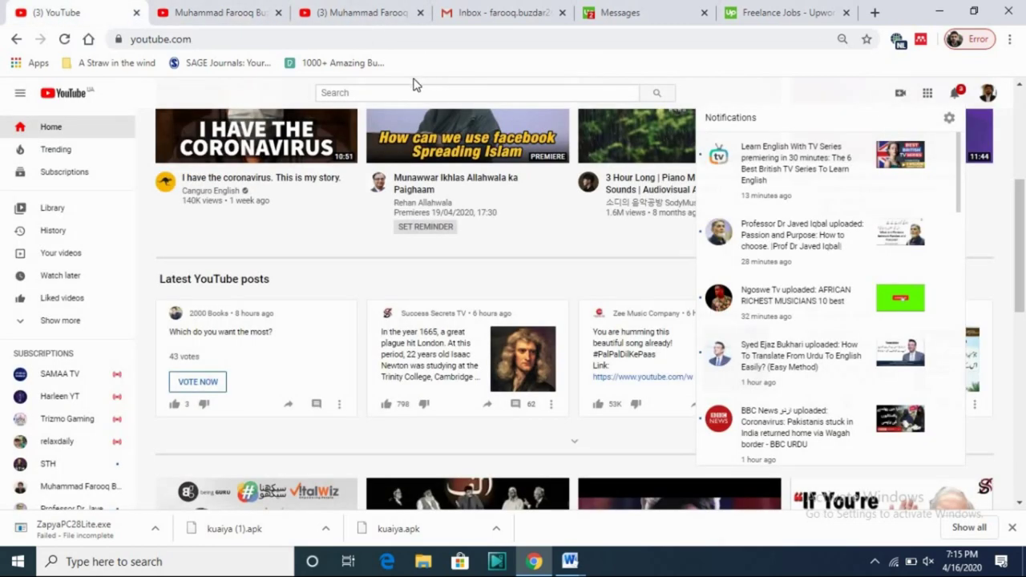
pyautogui.click(442, 85)
pyautogui.click(401, 94)
pyautogui.write('Muhammad farooq buzdar')
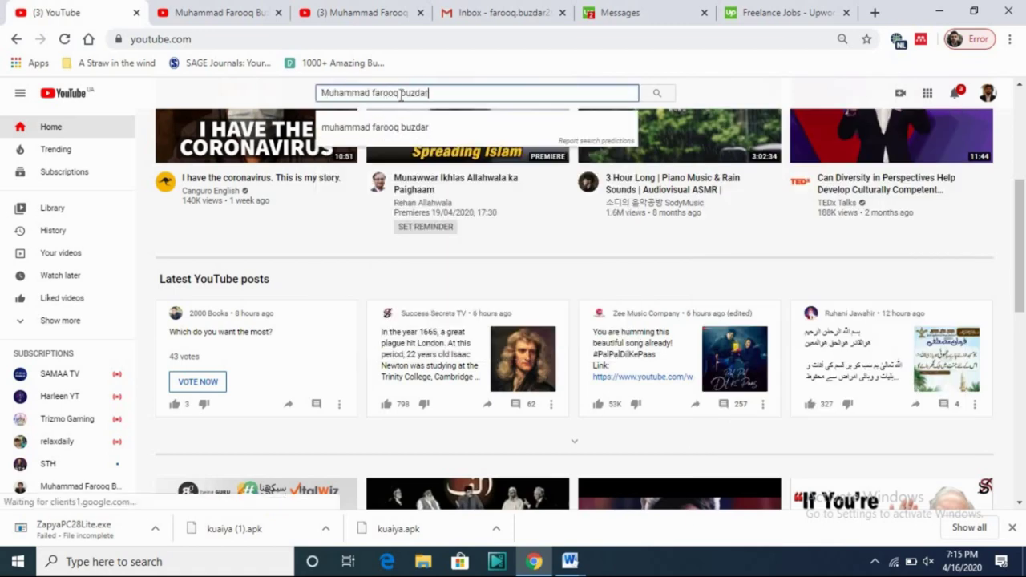
pyautogui.press('Return')
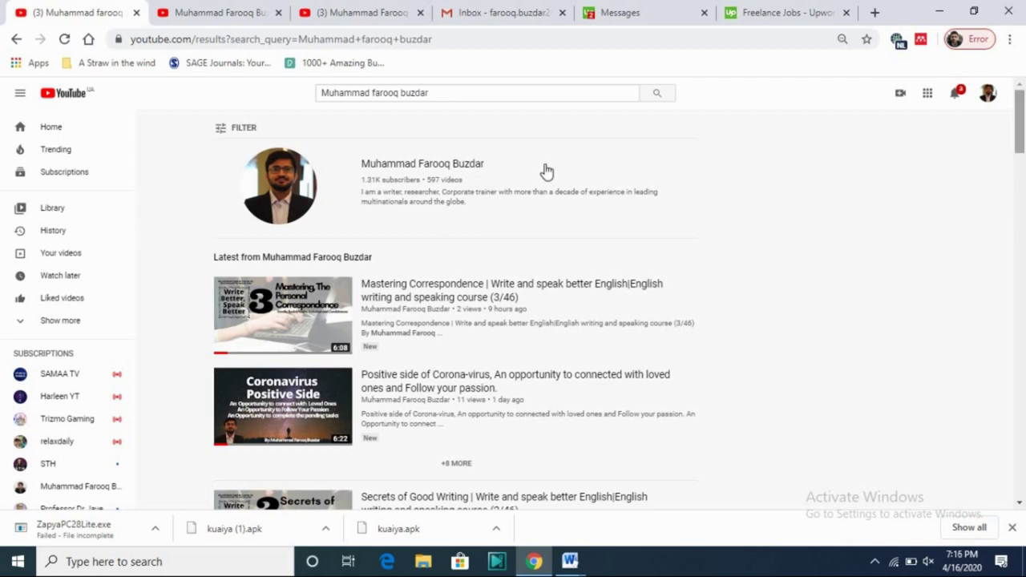
pyautogui.moveTo(1024, 113); pyautogui.dragTo(1024, 178)
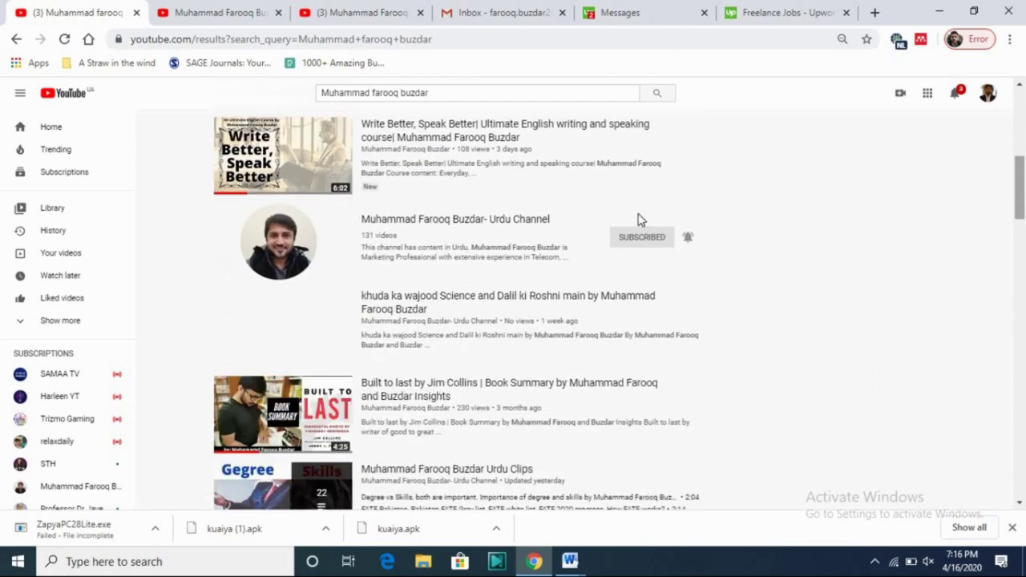
pyautogui.click(478, 227)
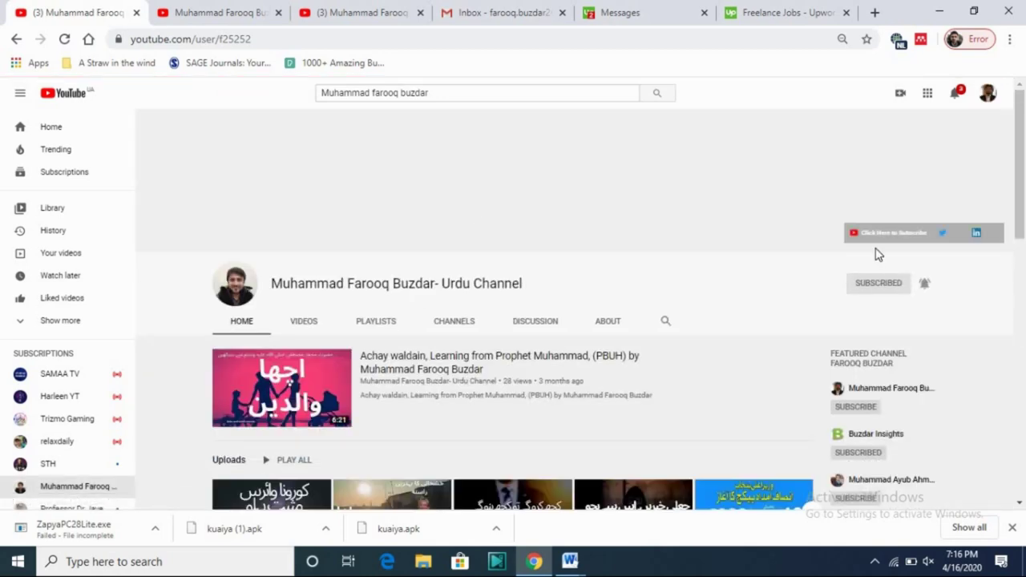
# Scroll through the Urdu channel, then open the main English channel from its featured channels.
pyautogui.scroll(-2, 1021, 171)
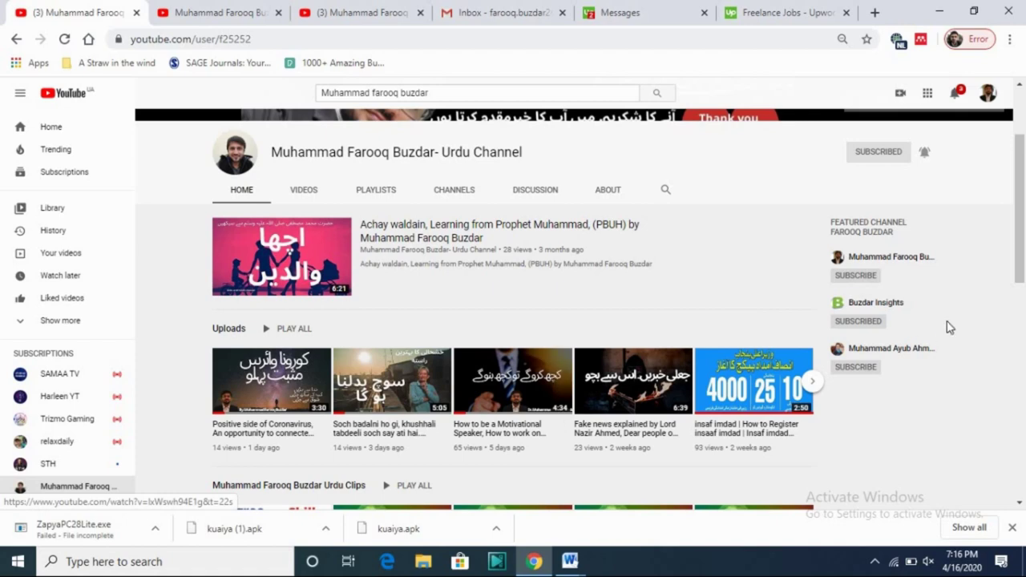
pyautogui.moveTo(1024, 248); pyautogui.dragTo(1024, 318)
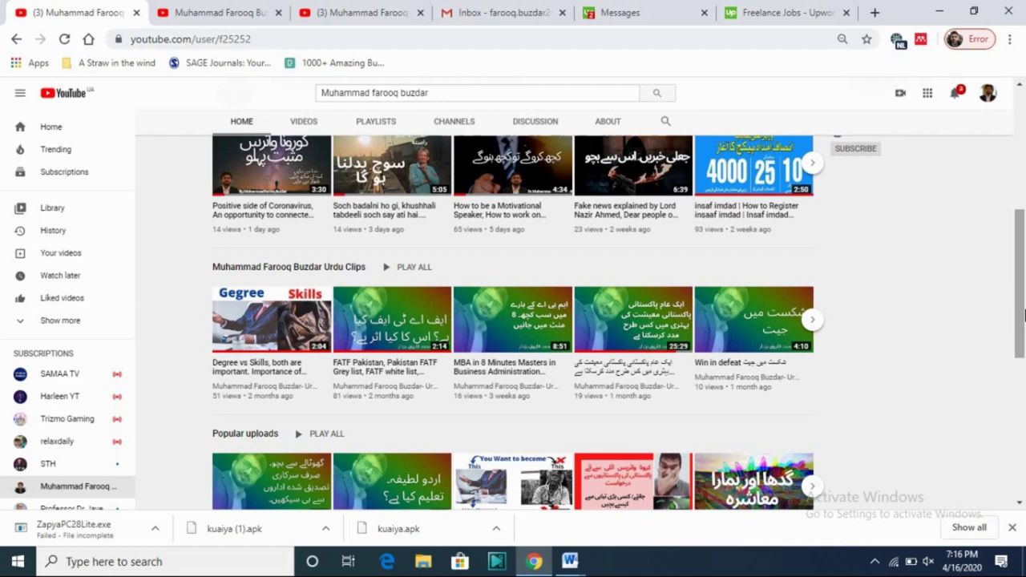
pyautogui.moveTo(1024, 316); pyautogui.dragTo(1024, 446)
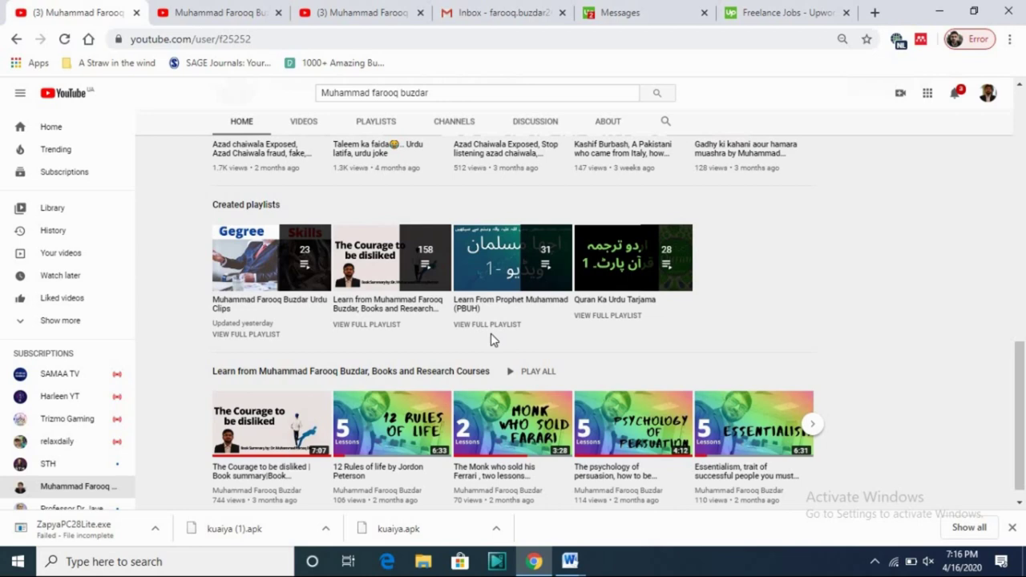
pyautogui.moveTo(1024, 353); pyautogui.dragTo(1024, 111)
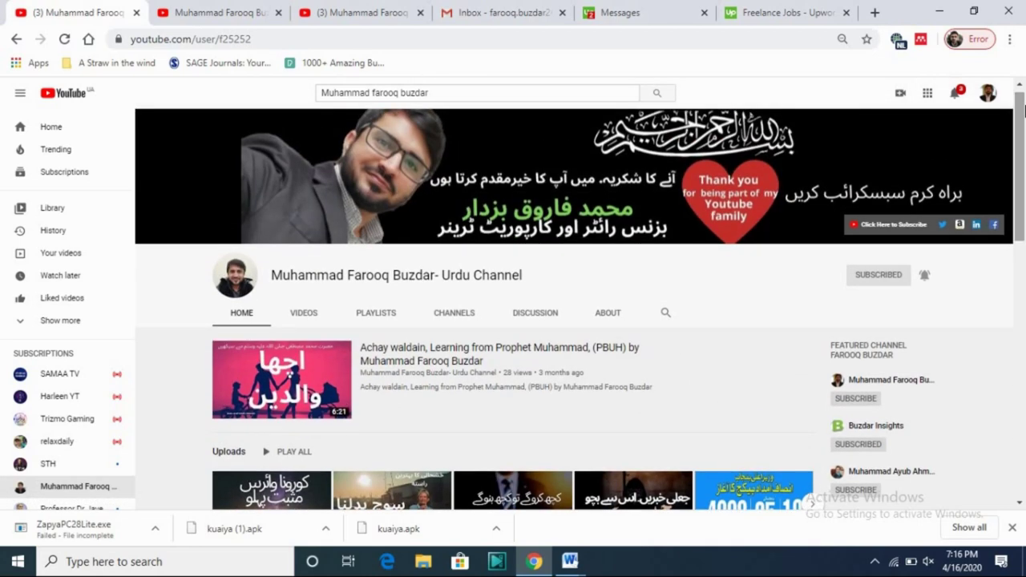
pyautogui.click(919, 385)
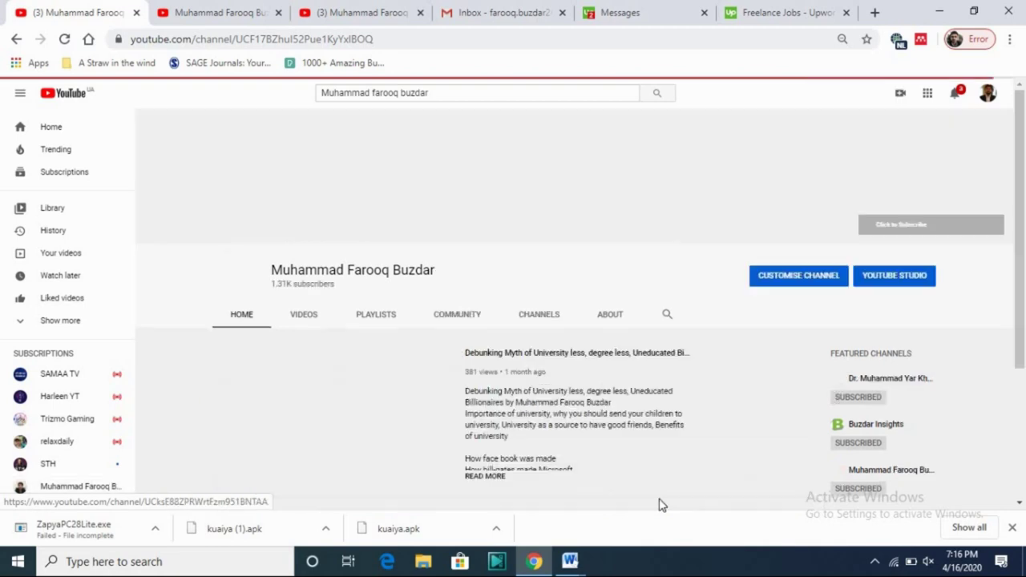
pyautogui.click(570, 561)
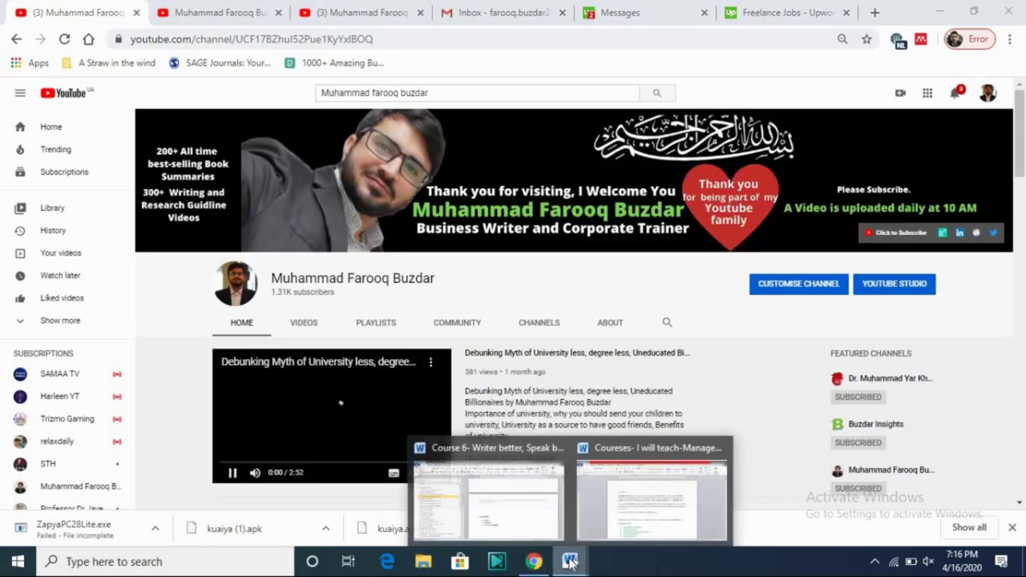
# Bring the Course 6 document forward and select the Email Content list items.
pyautogui.click(492, 513)
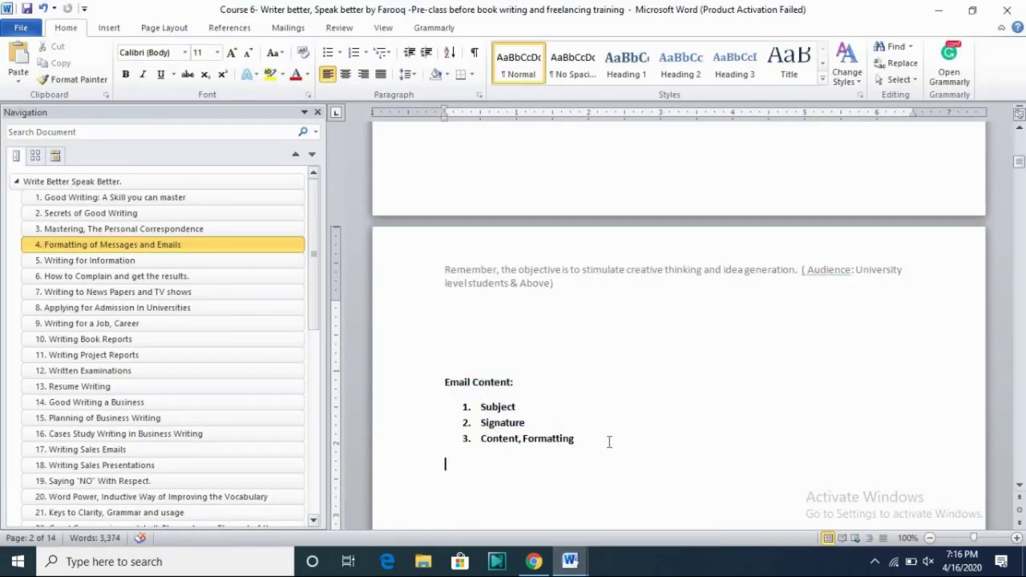
pyautogui.moveTo(586, 440); pyautogui.dragTo(425, 400)
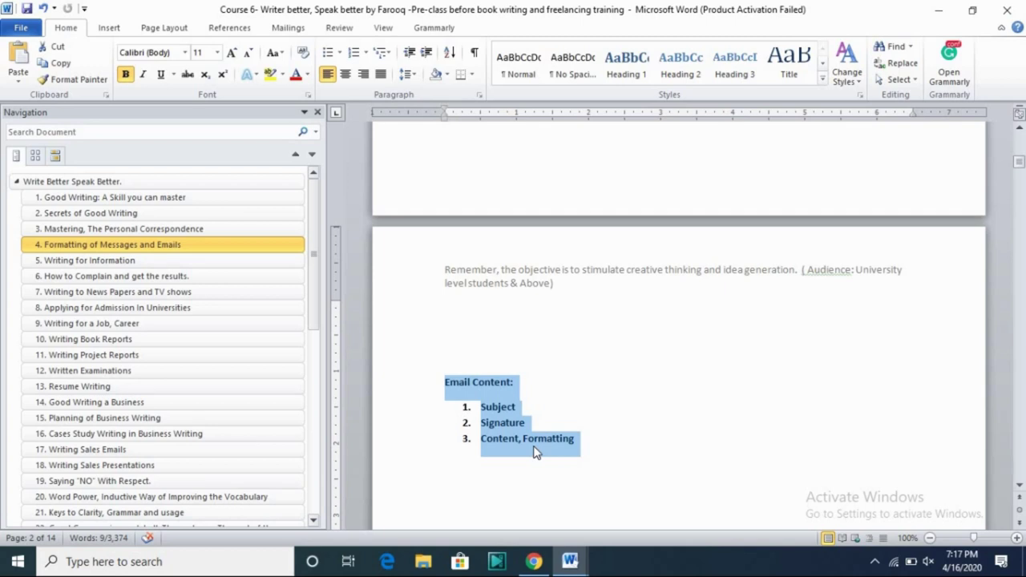
pyautogui.click(589, 444)
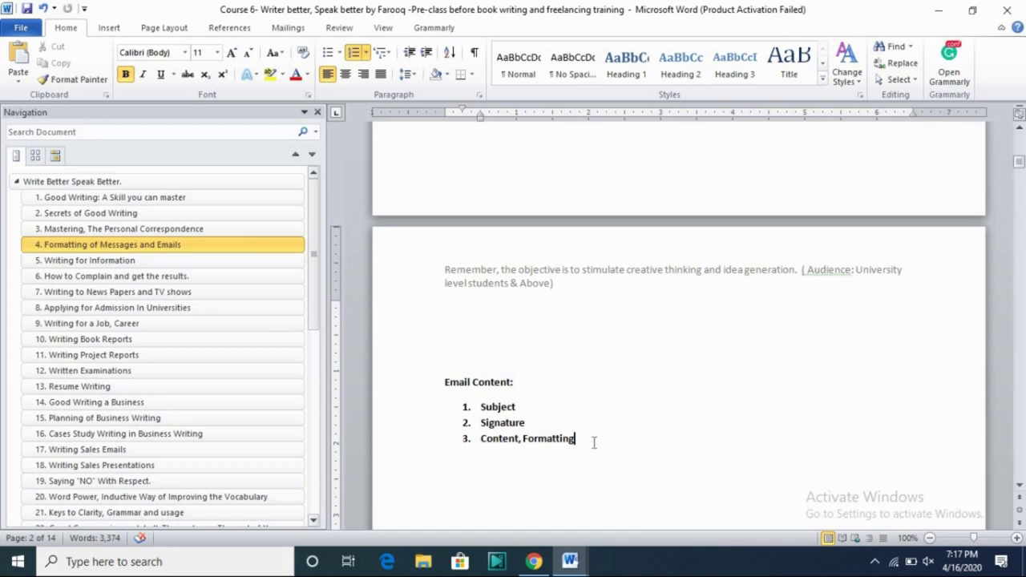
pyautogui.moveTo(472, 409); pyautogui.dragTo(576, 439)
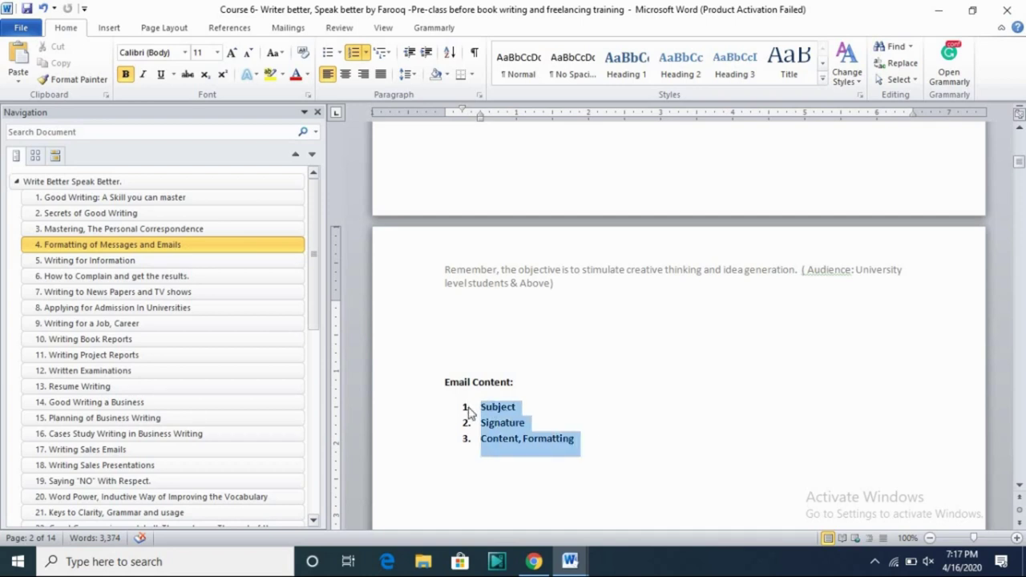
# End the numbered Email Content list with a blank line after Formatting.
pyautogui.click(519, 410)
pyautogui.moveTo(471, 408); pyautogui.dragTo(563, 417)
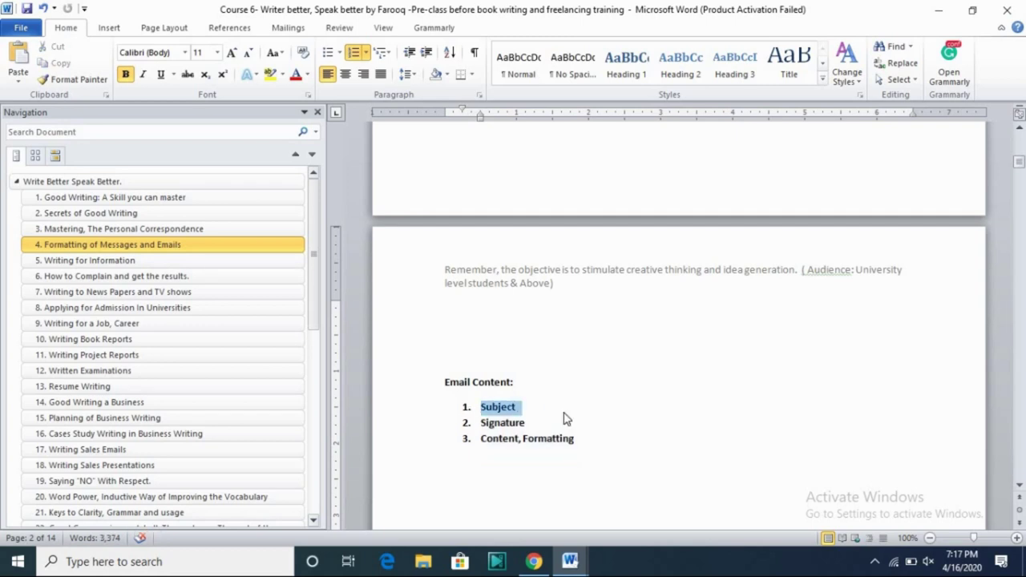
pyautogui.click(568, 416)
pyautogui.click(551, 408)
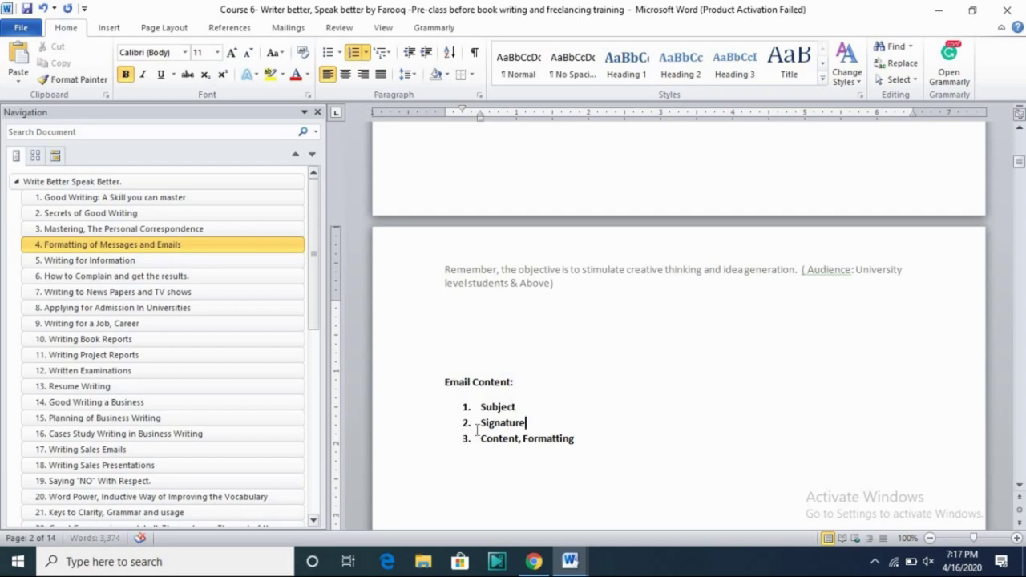
pyautogui.moveTo(536, 421); pyautogui.dragTo(478, 424)
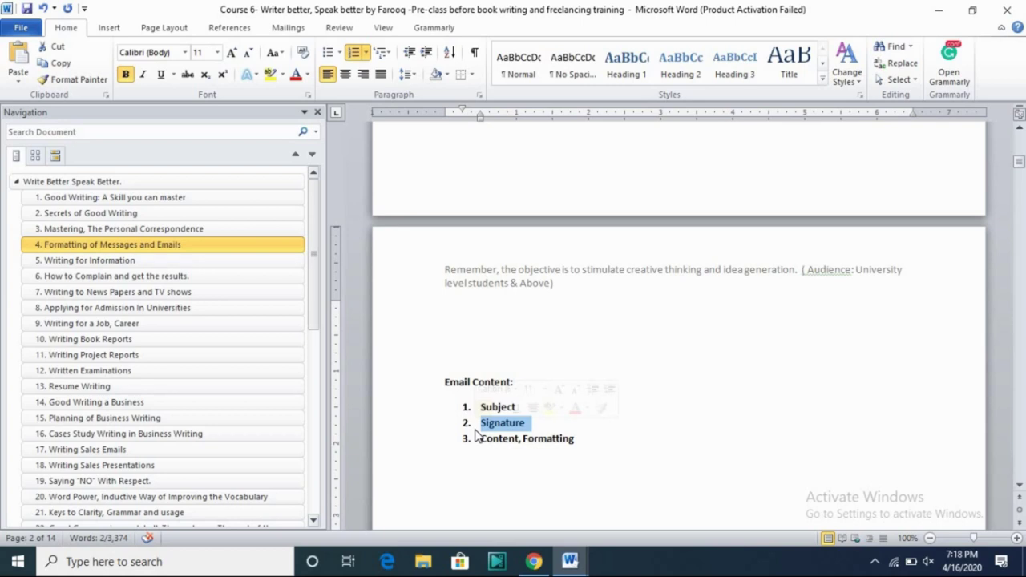
pyautogui.doubleClick(556, 446)
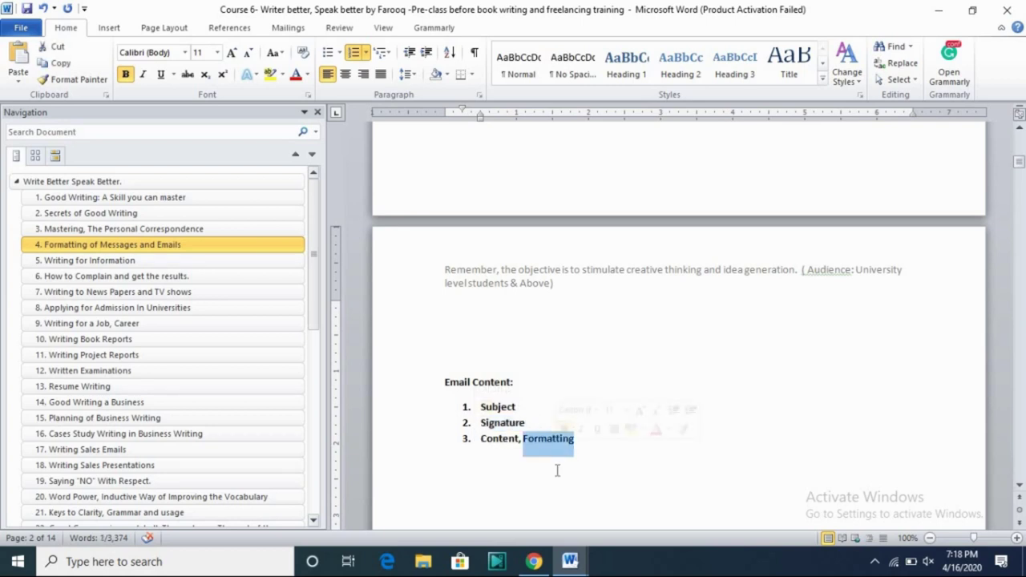
pyautogui.click(603, 441)
pyautogui.press('Return')
pyautogui.press('Return')
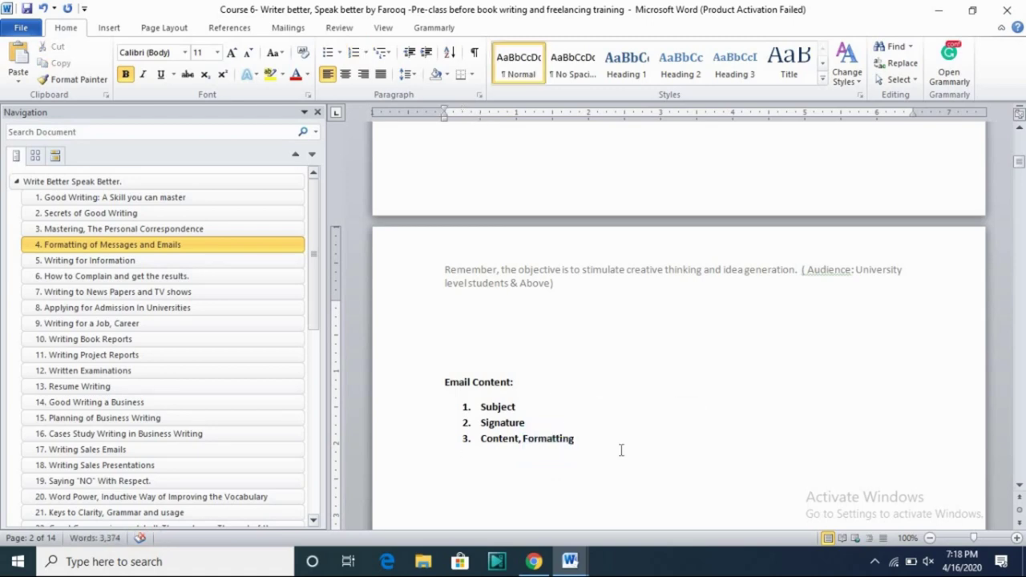
pyautogui.click(533, 561)
# Preview the signature in a full-size new Gmail message, then discard the draft.
pyautogui.click(453, 10)
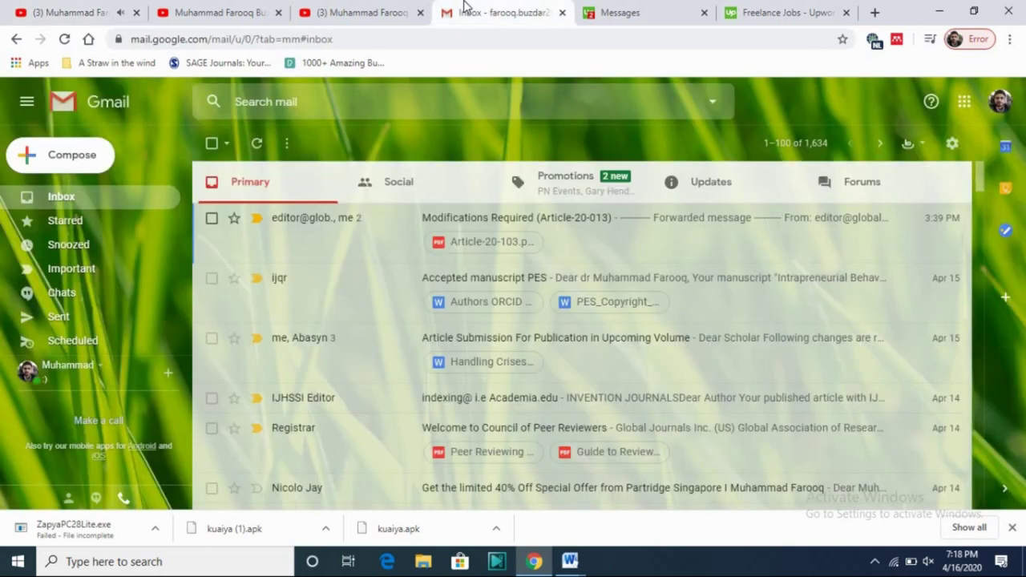
pyautogui.click(64, 156)
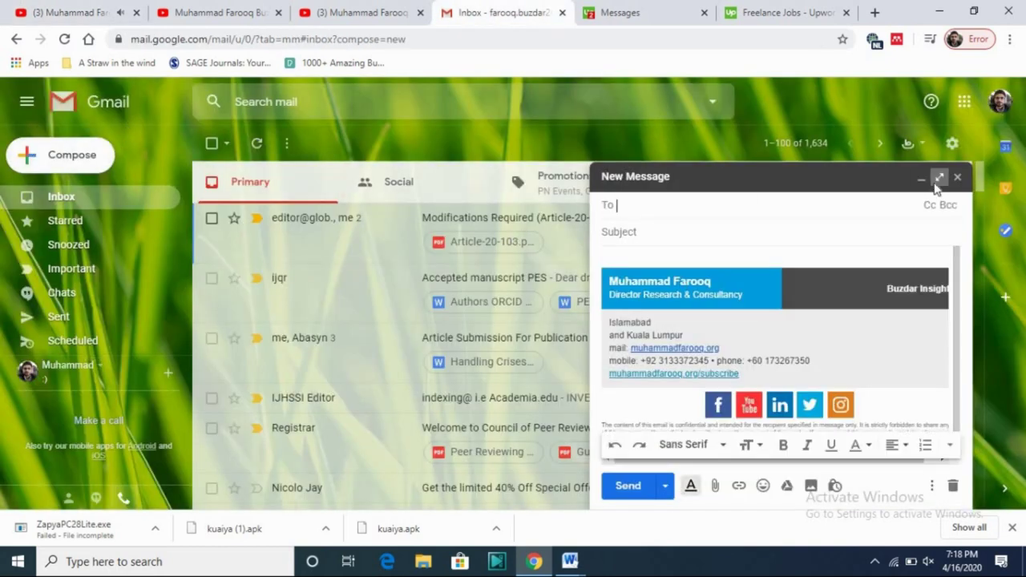
pyautogui.click(940, 177)
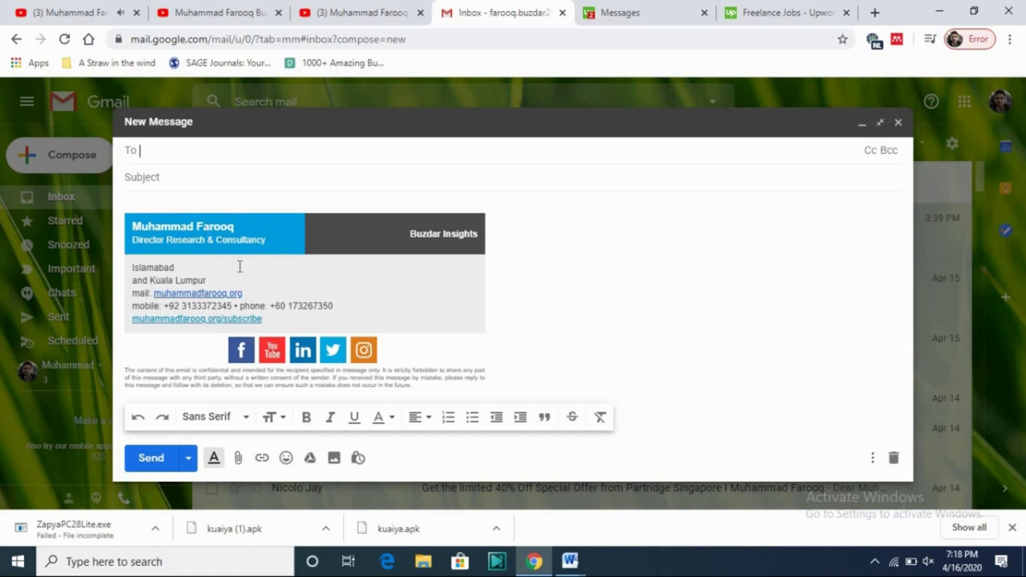
pyautogui.click(898, 122)
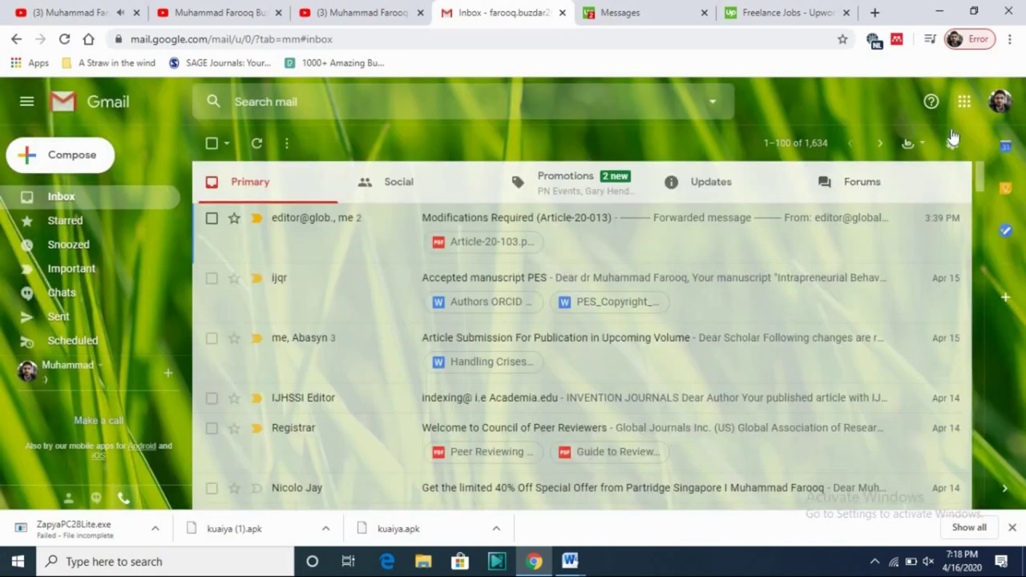
pyautogui.click(952, 144)
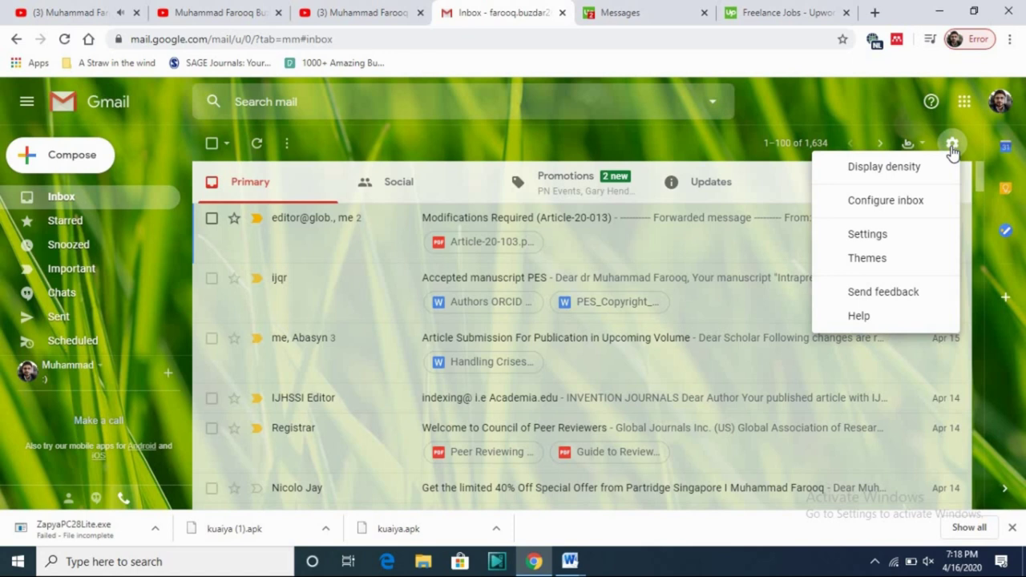
# Open Gmail Settings on the General tab, showing the Verdana default text style.
pyautogui.click(872, 236)
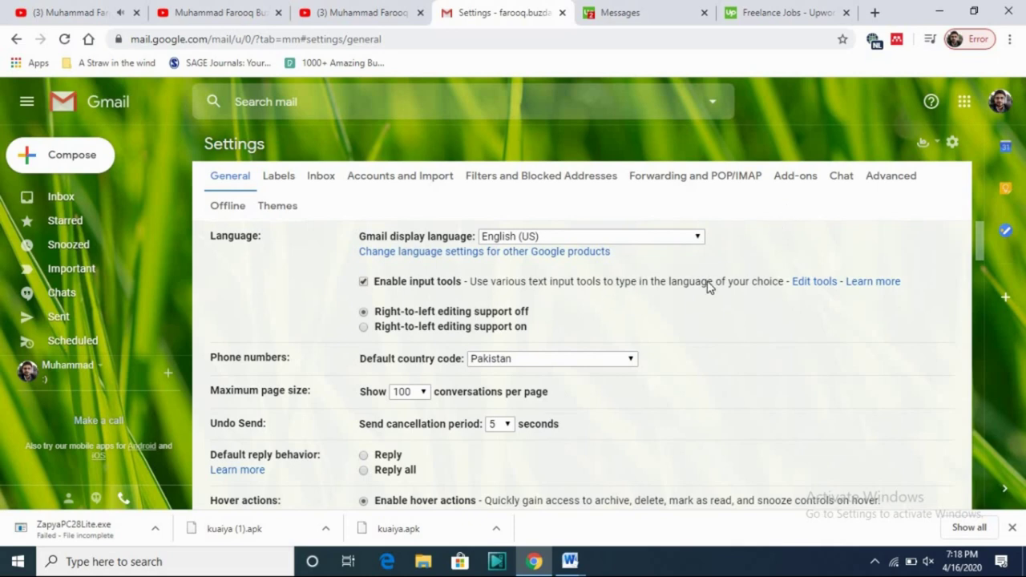
pyautogui.moveTo(981, 238); pyautogui.dragTo(985, 271)
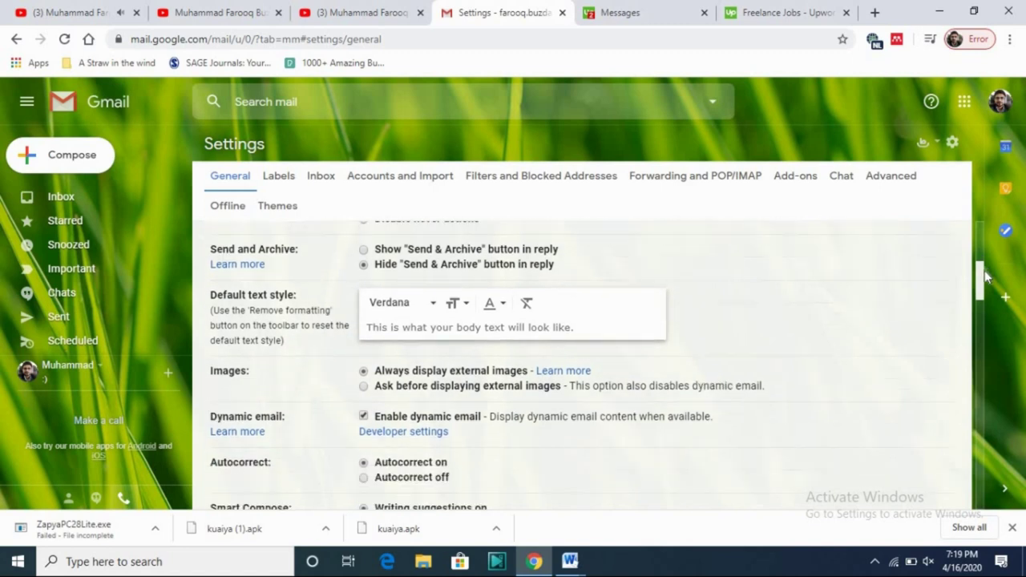
pyautogui.click(433, 312)
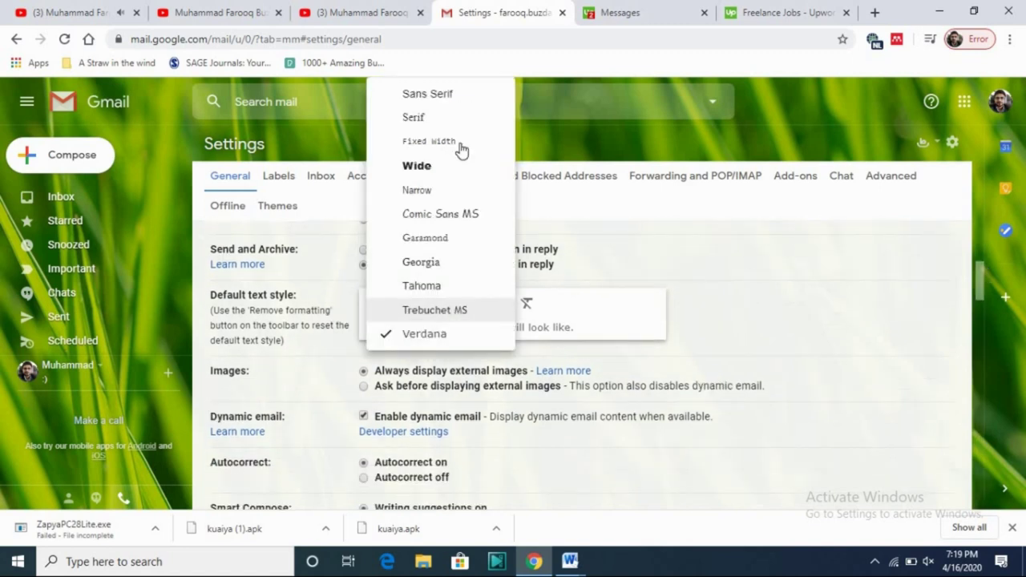
pyautogui.click(551, 326)
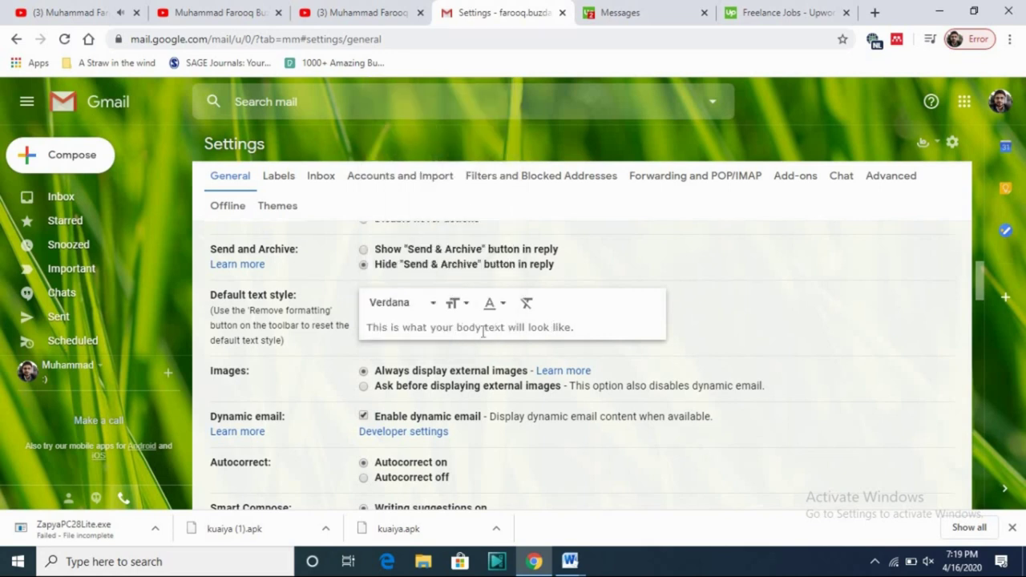
pyautogui.click(433, 311)
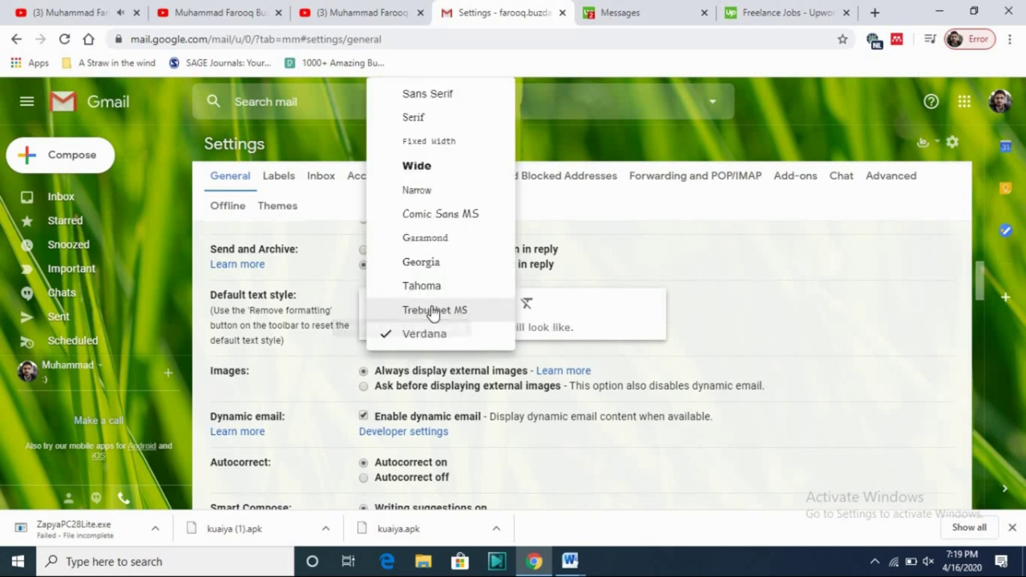
pyautogui.click(437, 173)
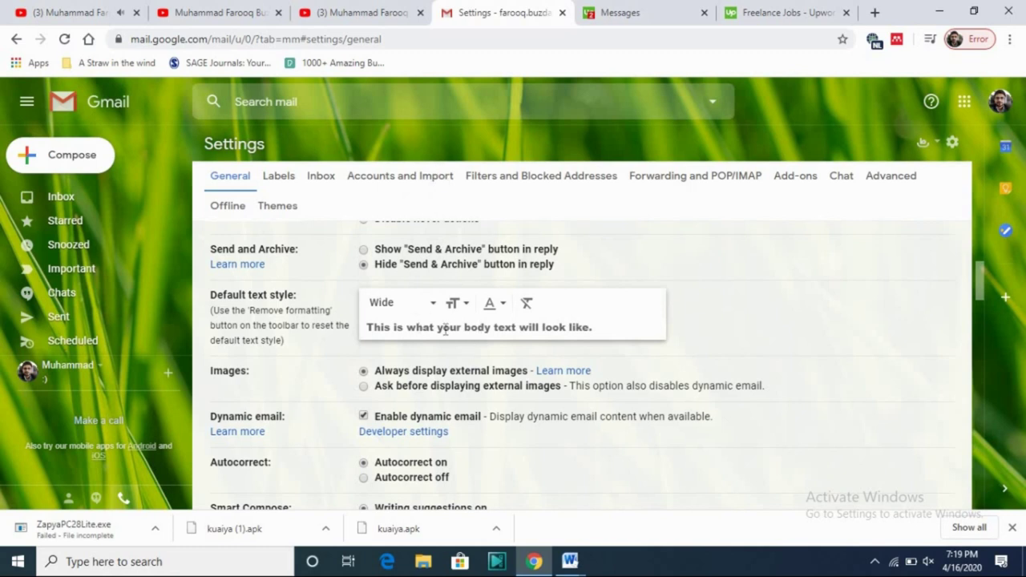
pyautogui.moveTo(417, 328); pyautogui.dragTo(582, 337)
pyautogui.click(423, 304)
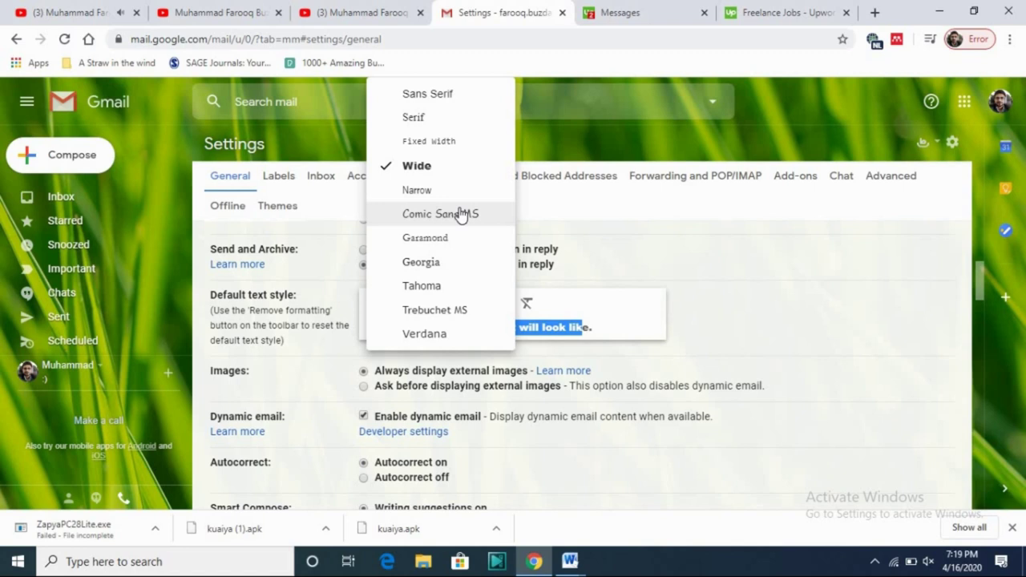
pyautogui.click(422, 339)
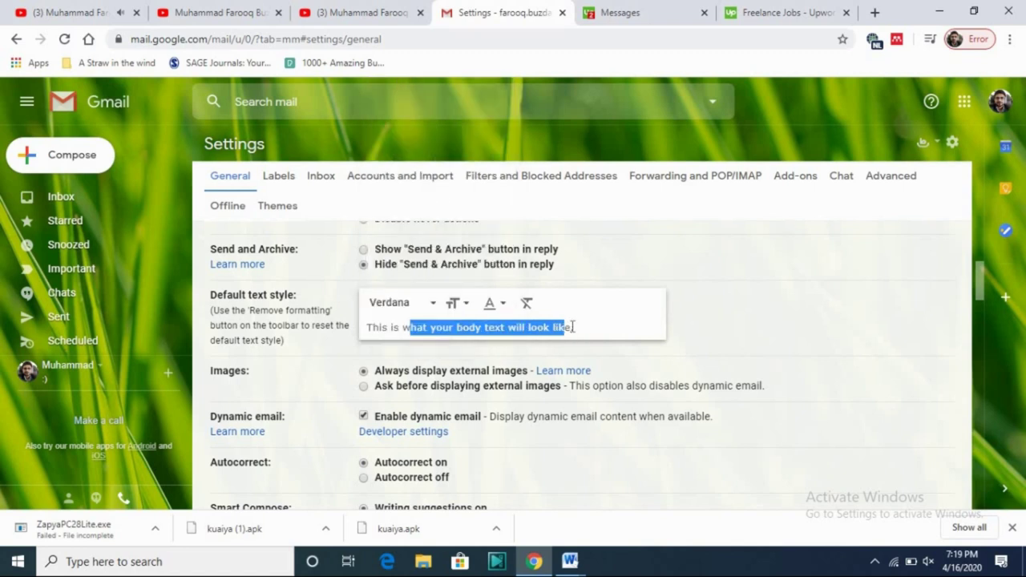
pyautogui.click(466, 308)
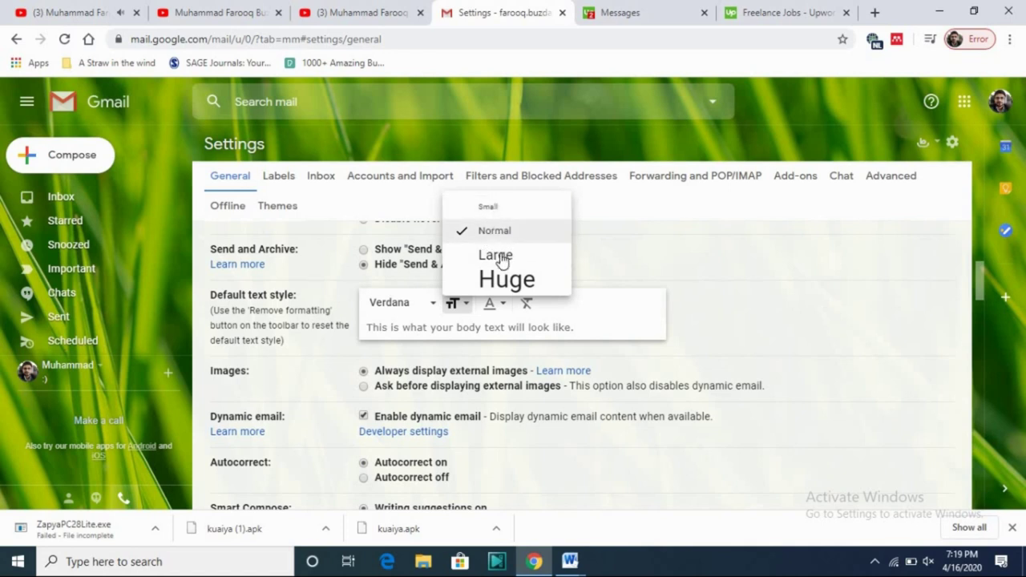
pyautogui.click(486, 324)
pyautogui.click(455, 303)
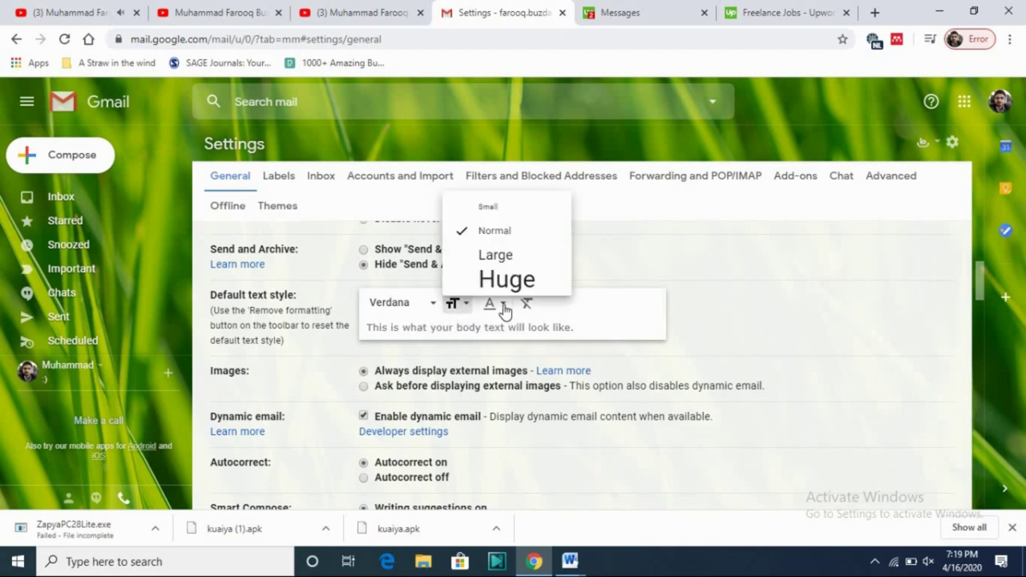
pyautogui.click(503, 307)
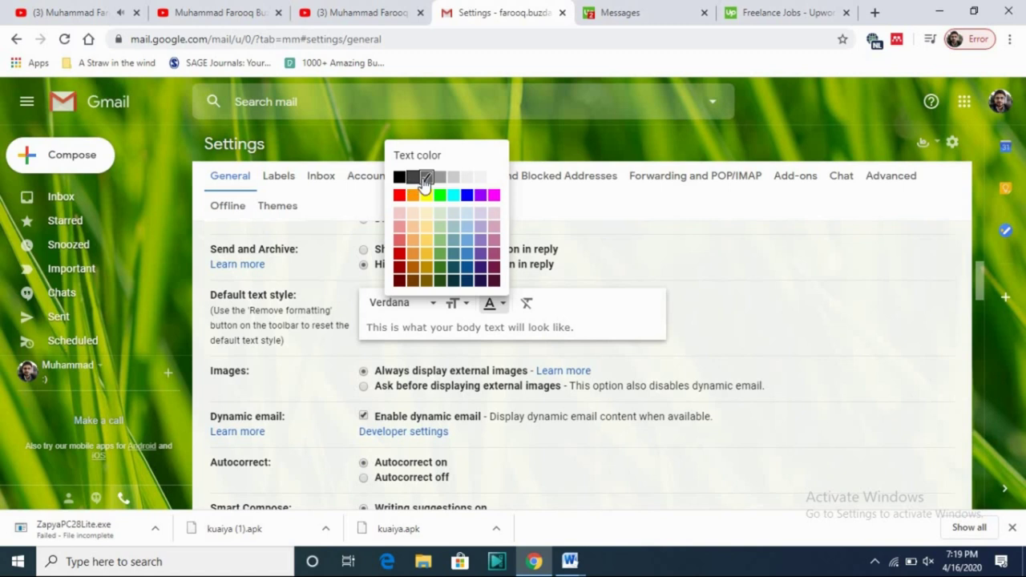
pyautogui.click(526, 329)
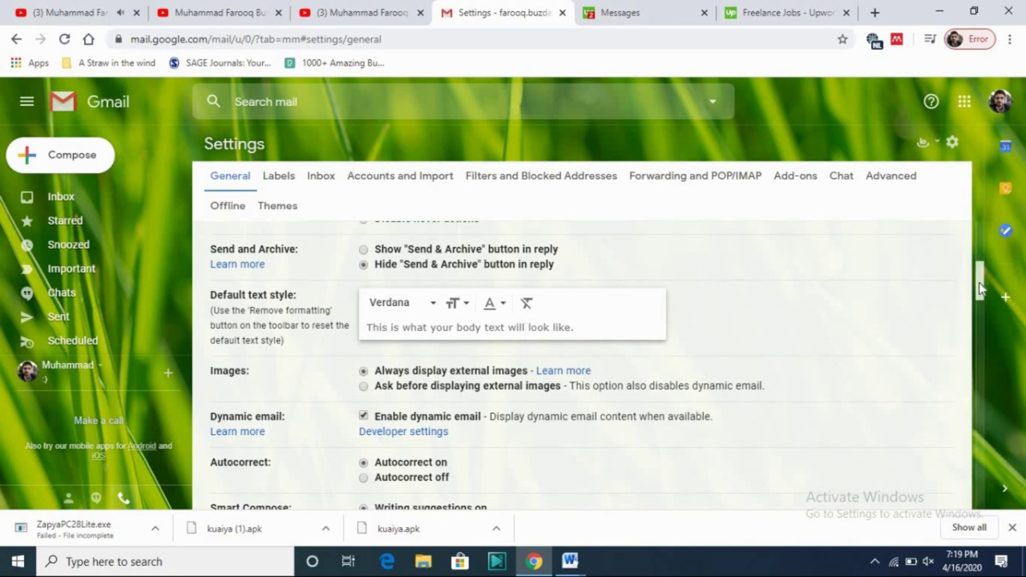
# Scroll the General settings down to the Signature section's existing signature.
pyautogui.scroll(-1, 356, 397)
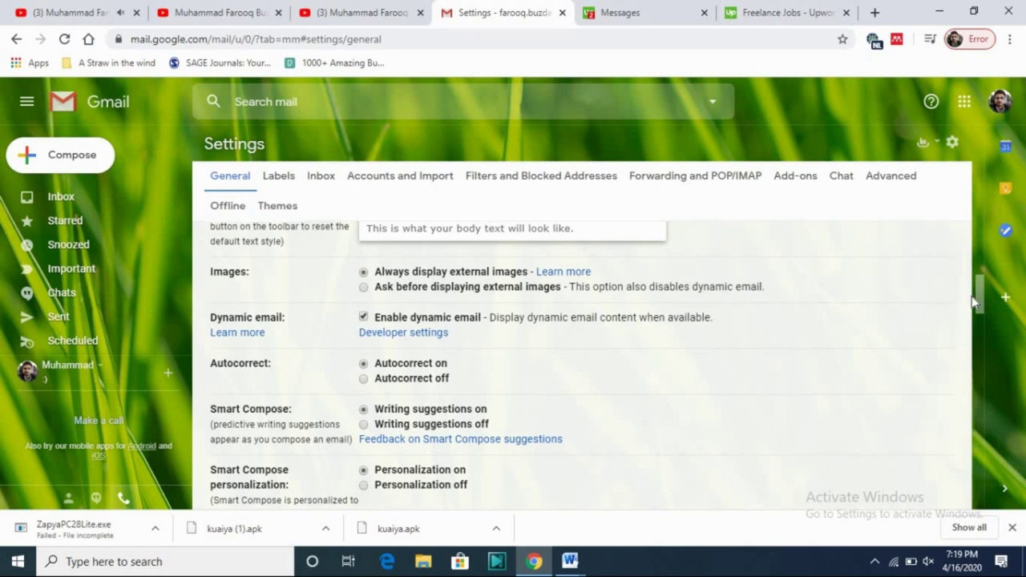
pyautogui.moveTo(979, 299); pyautogui.dragTo(983, 318)
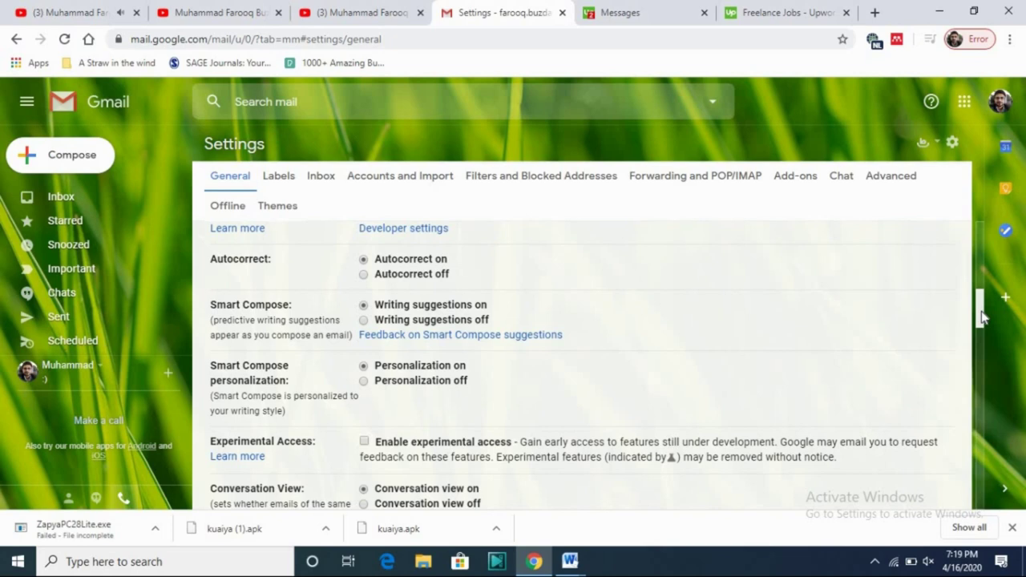
pyautogui.moveTo(983, 318); pyautogui.dragTo(433, 251)
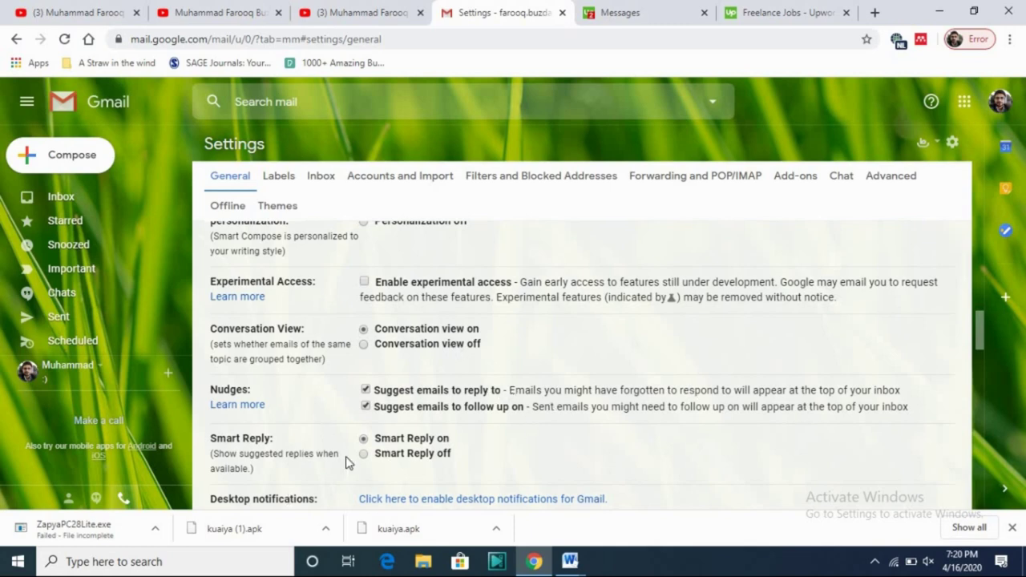
pyautogui.moveTo(983, 328); pyautogui.dragTo(986, 398)
pyautogui.scroll(-3, 986, 399)
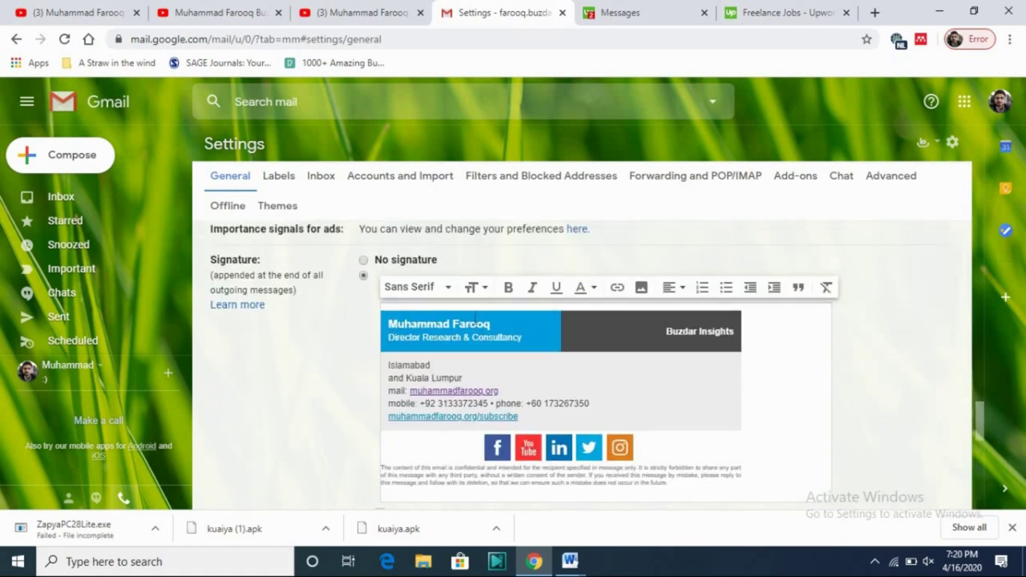
# Inspect the signature's name lines and mail link, then cancel out of Settings unchanged.
pyautogui.click(752, 394)
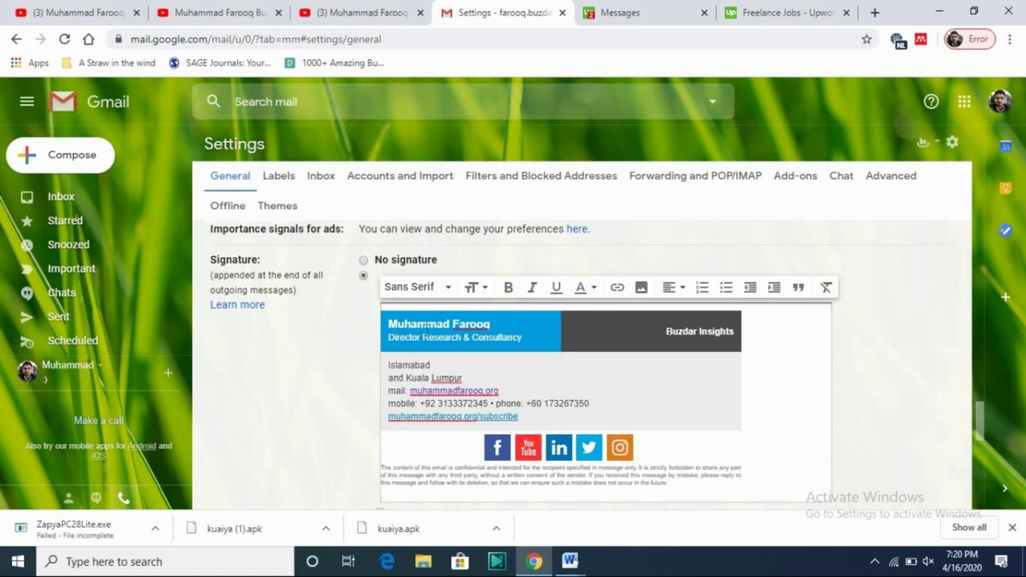
pyautogui.moveTo(388, 322)
pyautogui.mouseDown()
pyautogui.moveTo(570, 369)
pyautogui.moveTo(425, 389)
pyautogui.mouseUp()
pyautogui.click(426, 390)
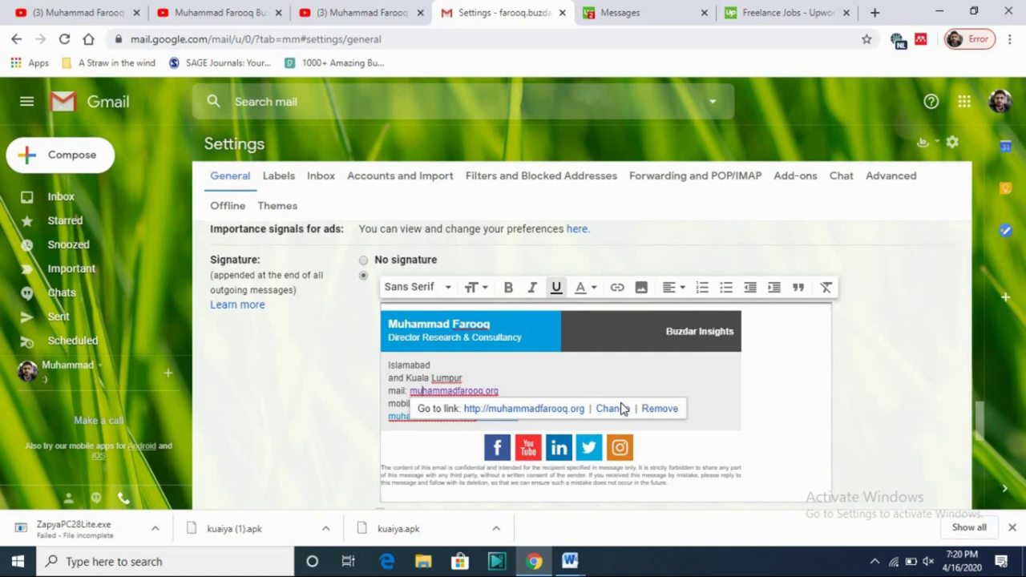
pyautogui.click(524, 378)
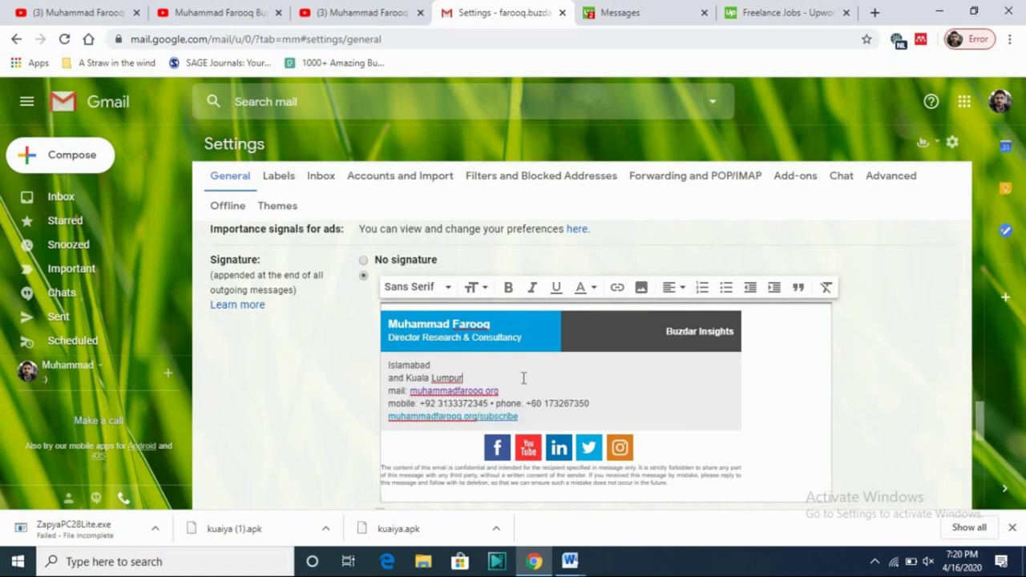
pyautogui.scroll(-1, 982, 437)
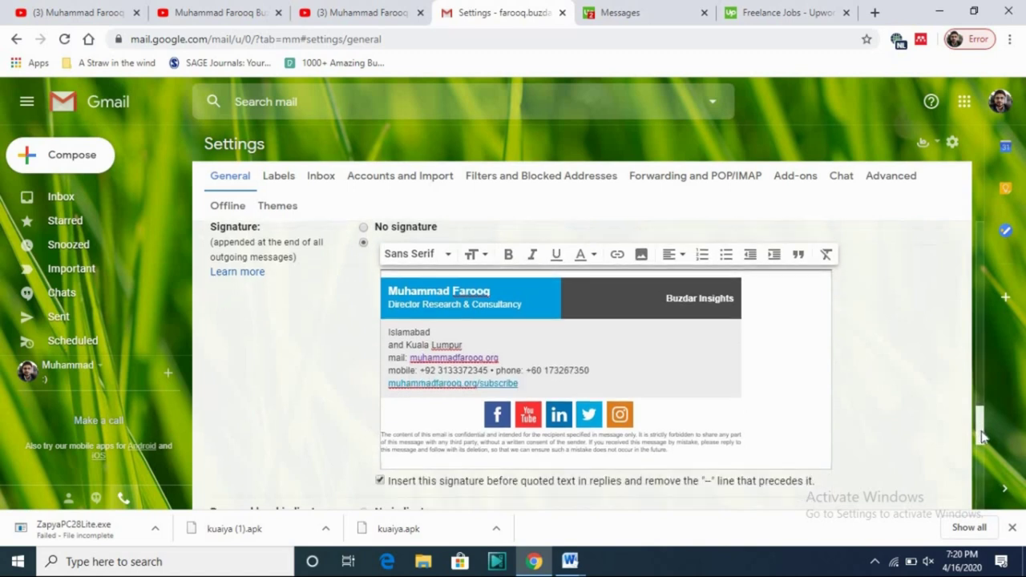
pyautogui.scroll(-4, 983, 437)
pyautogui.scroll(4, 982, 437)
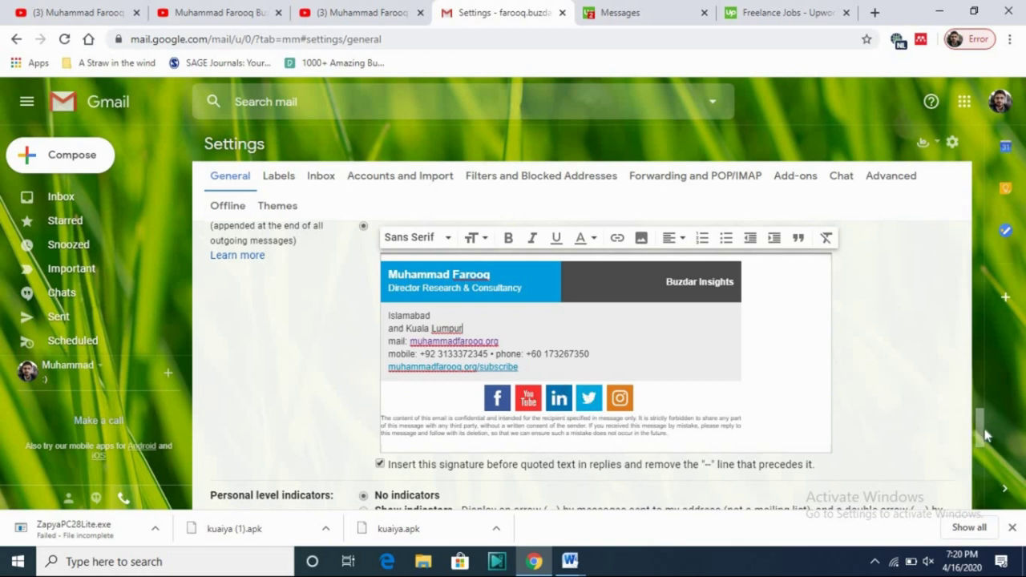
pyautogui.moveTo(986, 429)
pyautogui.mouseDown()
pyautogui.moveTo(987, 491)
pyautogui.moveTo(927, 493)
pyautogui.mouseUp()
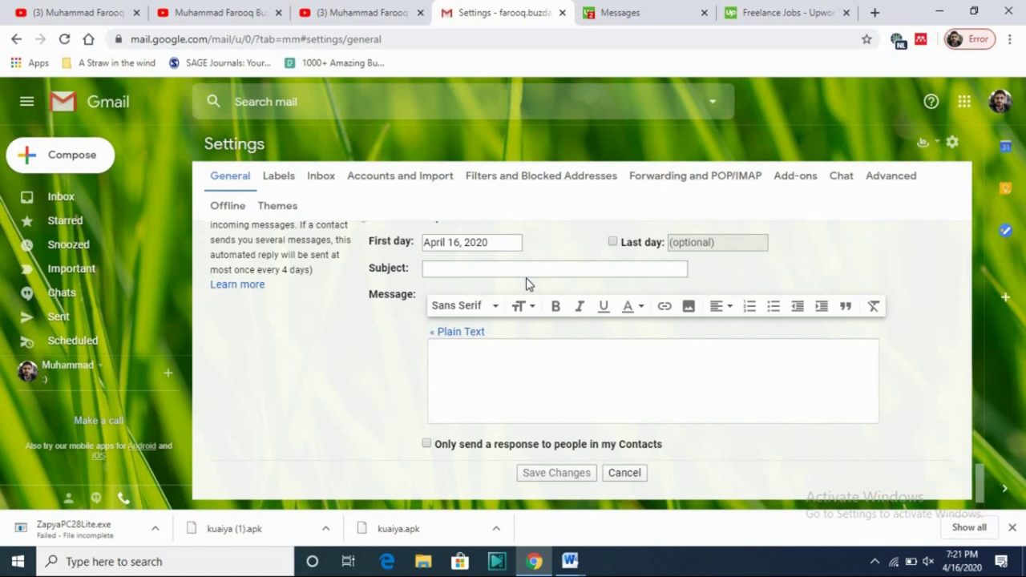
pyautogui.click(625, 473)
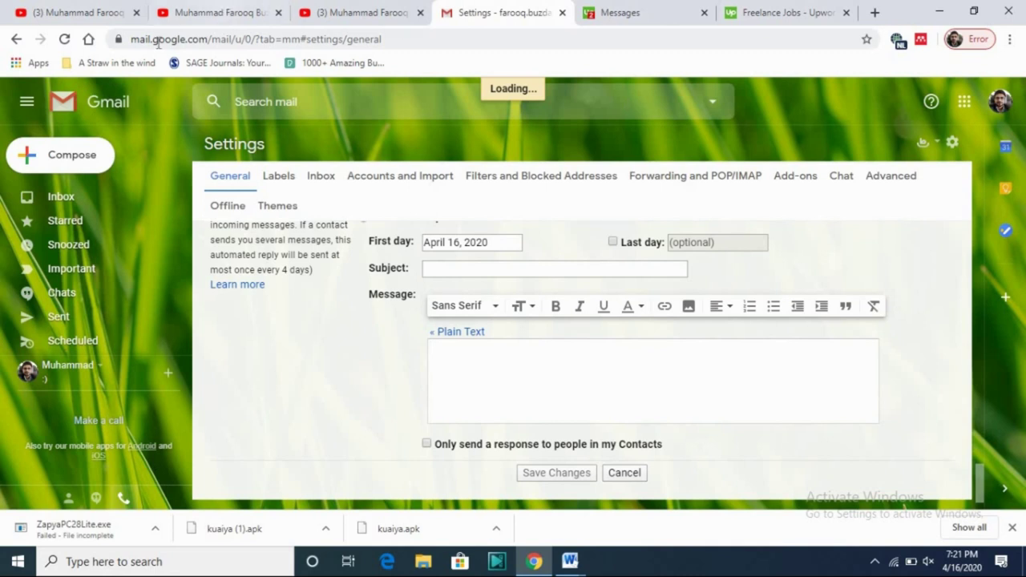
# Start a full-size new message and pick Buzdar Insights from the 'buzdar' suggestions.
pyautogui.click(65, 158)
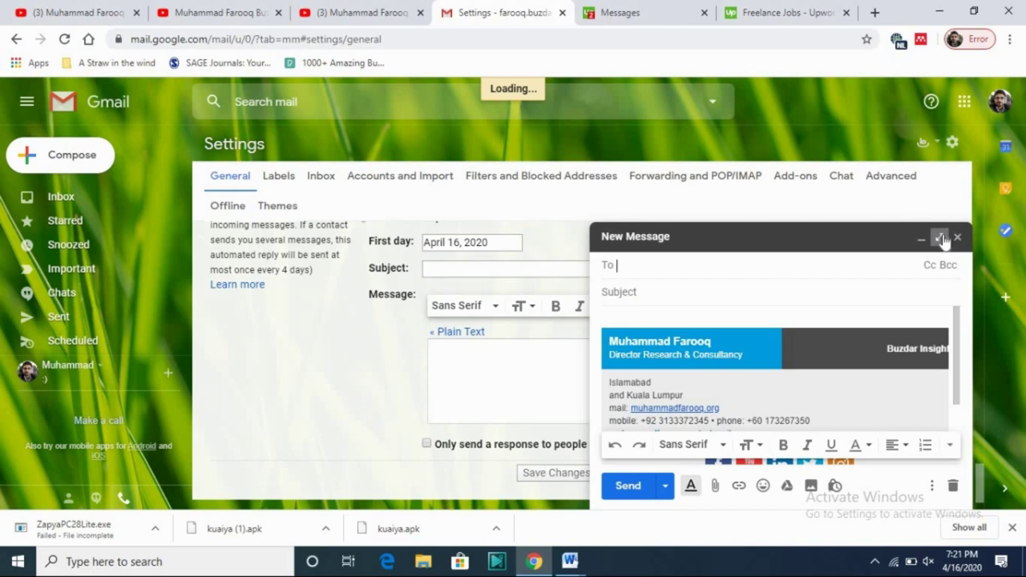
pyautogui.click(940, 238)
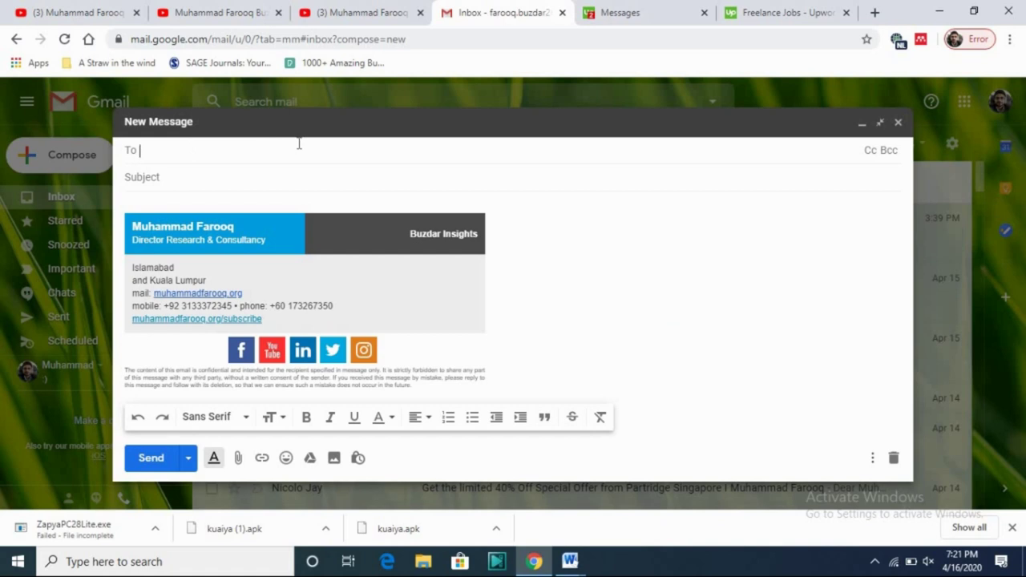
pyautogui.write('buz')
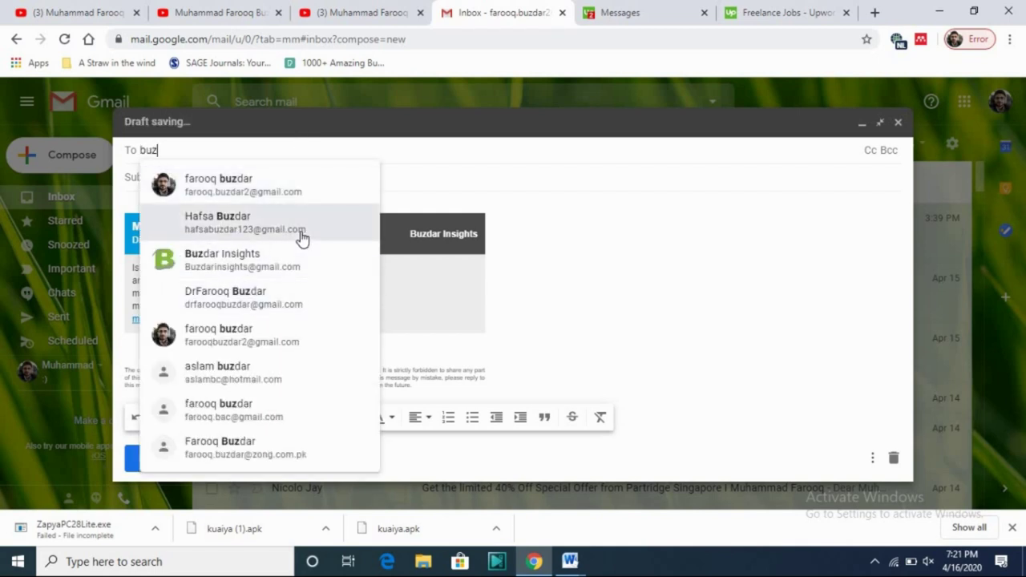
pyautogui.write('dar')
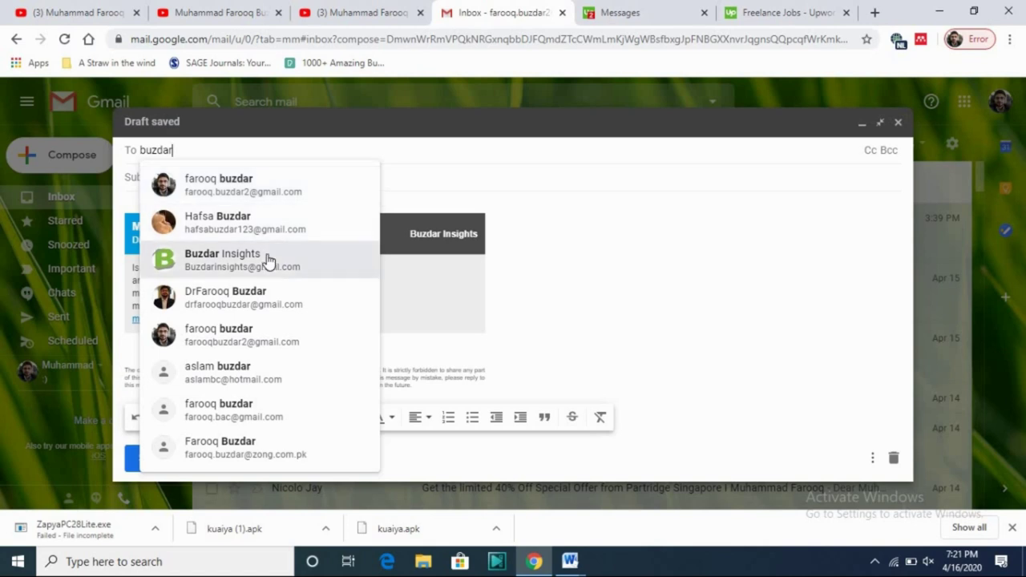
pyautogui.click(268, 261)
pyautogui.click(215, 173)
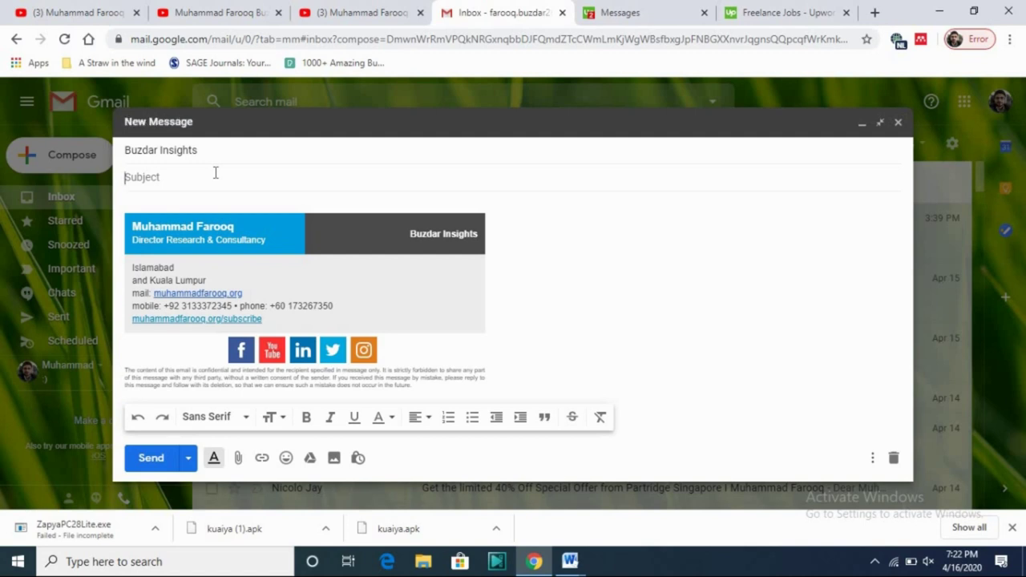
# Enter the subject 'Thank you for being my subscriber!'.
pyautogui.write('Thank you for being my subscriber')
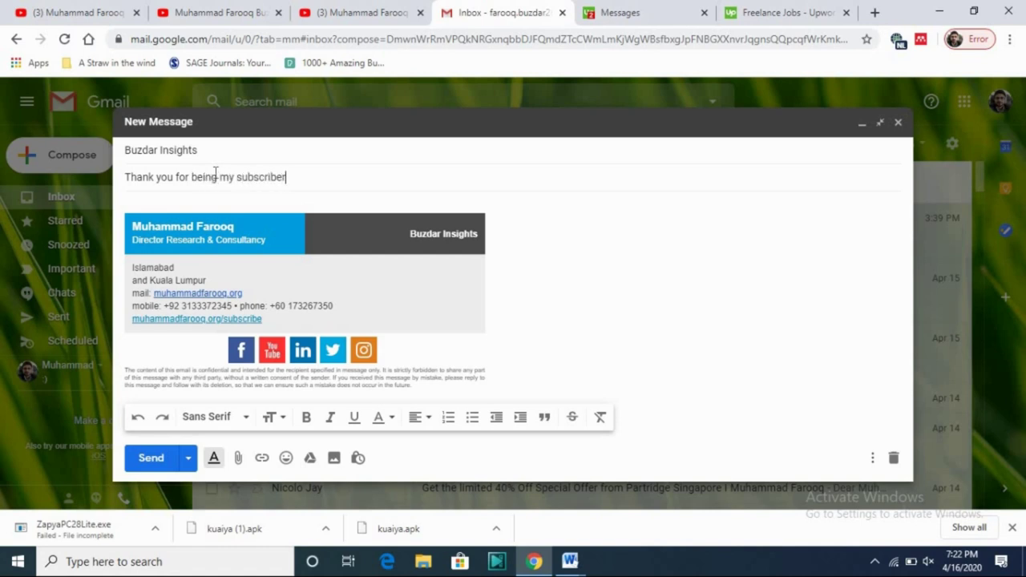
pyautogui.write('!')
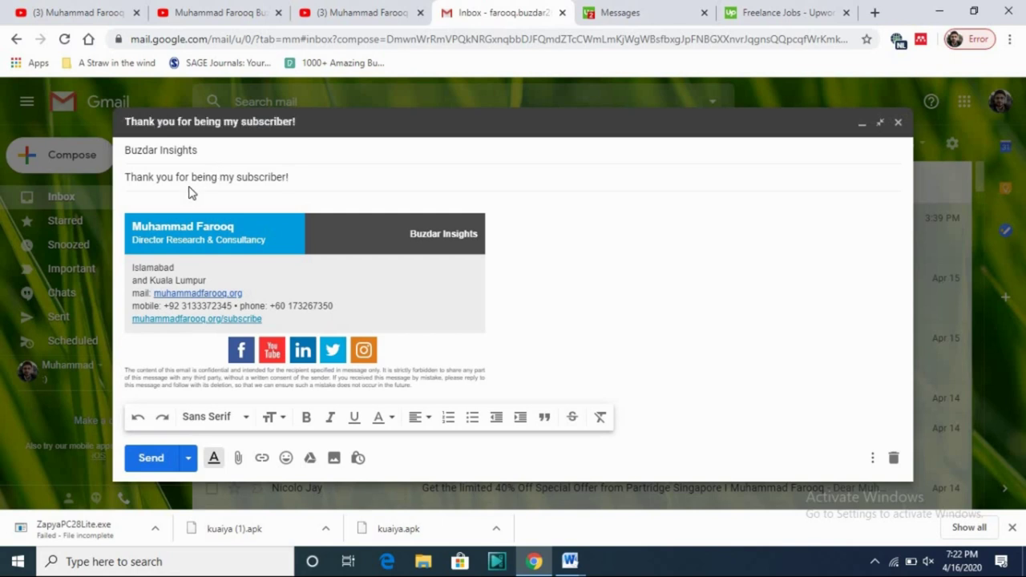
# Add blank lines in the message body above the signature.
pyautogui.click(190, 200)
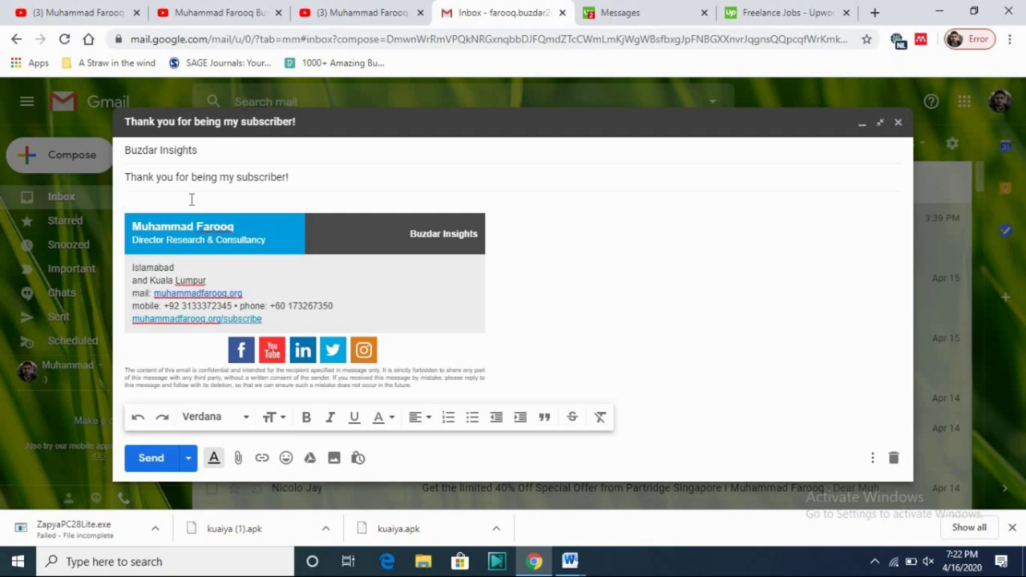
pyautogui.press('Return')
pyautogui.press('Up')
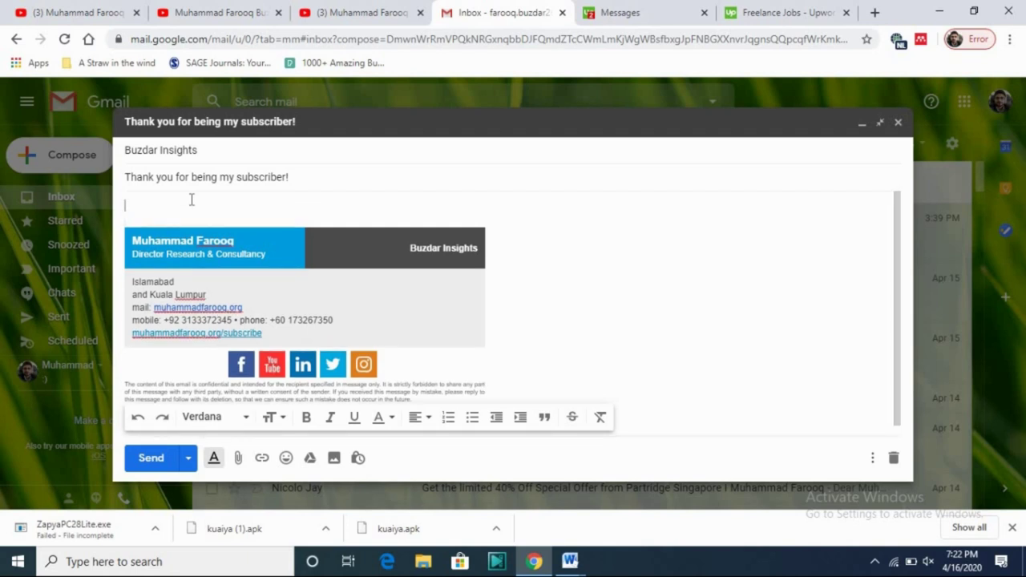
# Write a 'Dear …,' greeting addressed to the recipient, followed by a blank line.
pyautogui.write('Dear Buzdar')
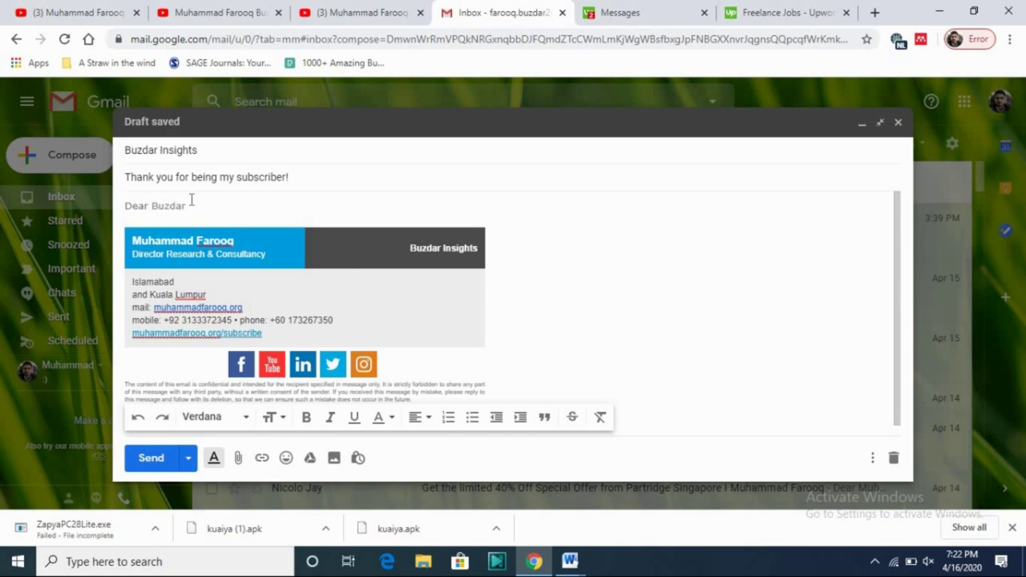
pyautogui.hotkey('ctrl', 'Left')
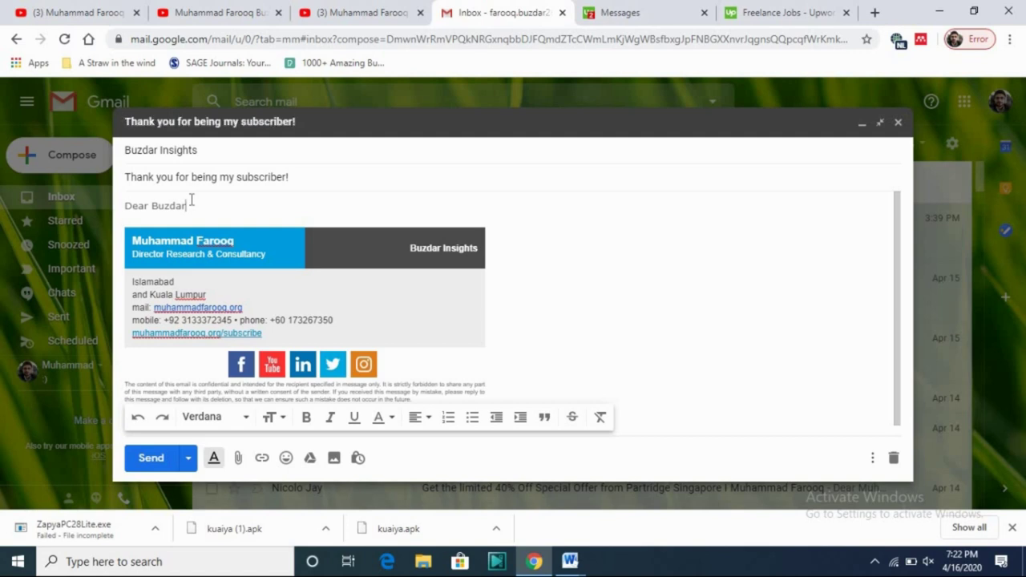
pyautogui.write(',')
pyautogui.press('Return')
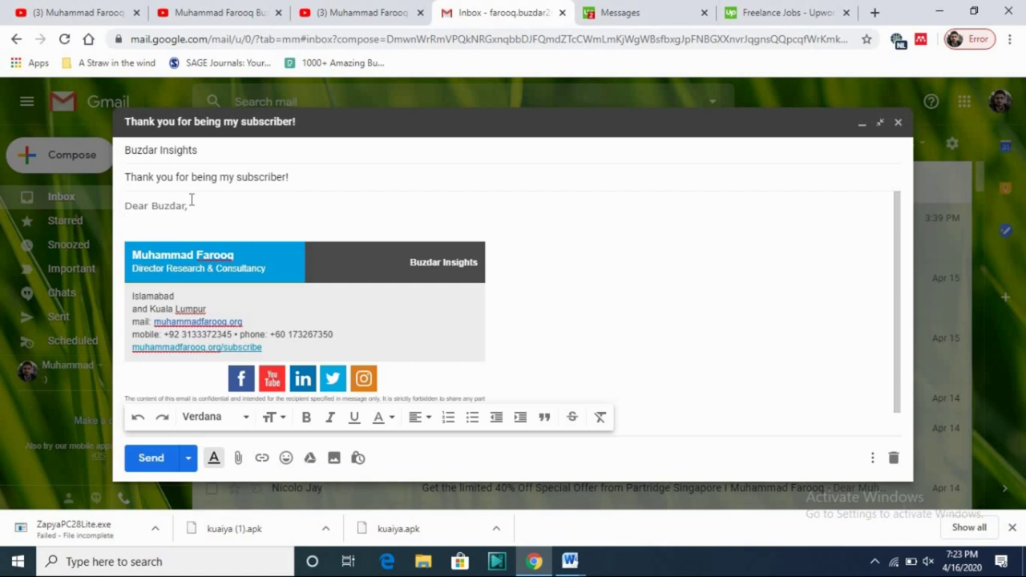
pyautogui.press('Return')
# Add the thank-you line and the request to share the video content with friends.
pyautogui.write('Thab')
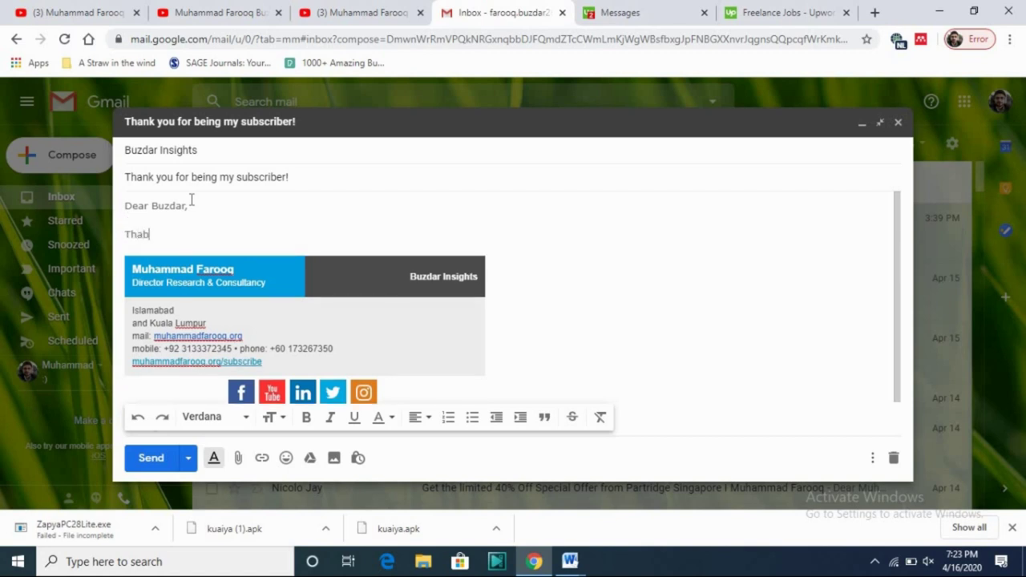
pyautogui.press('BackSpace')
pyautogui.write('nk you so much for sub')
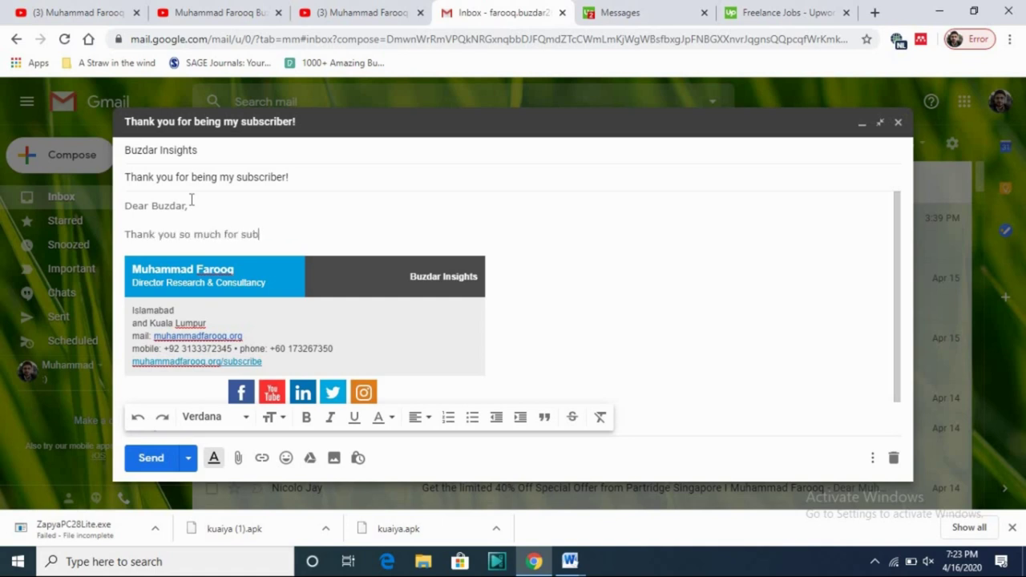
pyautogui.write('scrib')
pyautogui.press('BackSpace')
pyautogui.write('ing my chann')
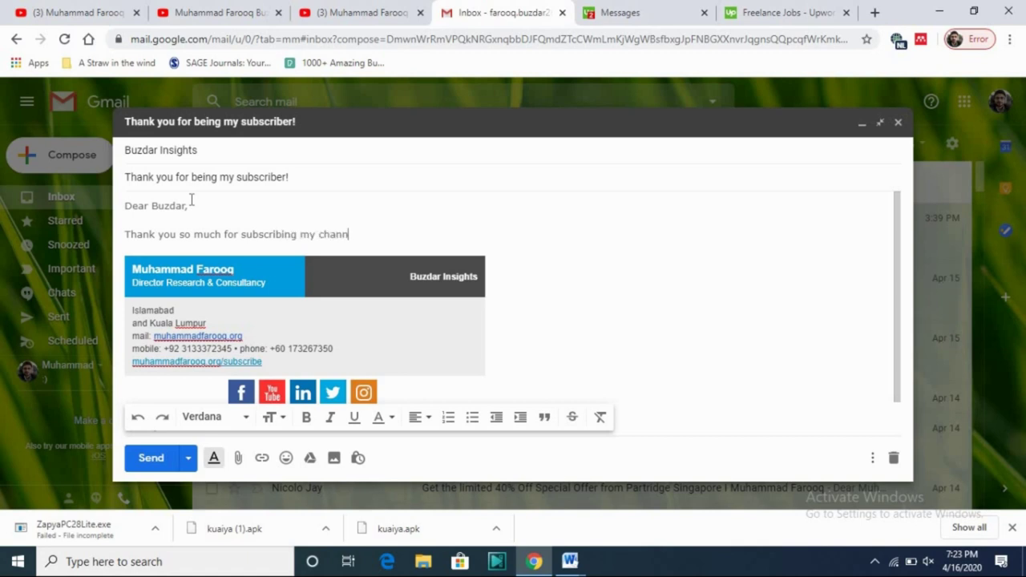
pyautogui.write('el and watching ')
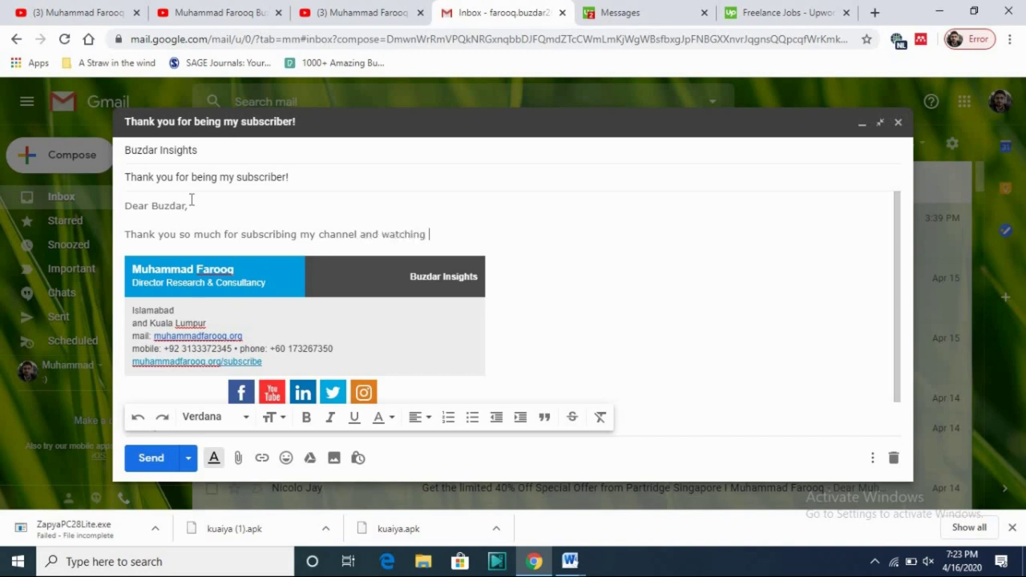
pyautogui.write('the videos.')
pyautogui.press('Return')
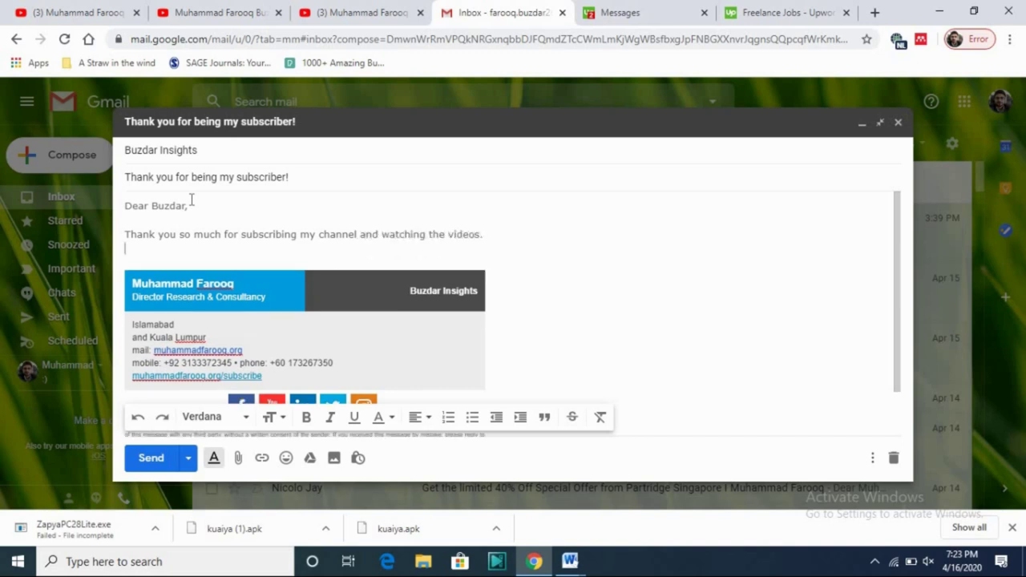
pyautogui.write('I request y')
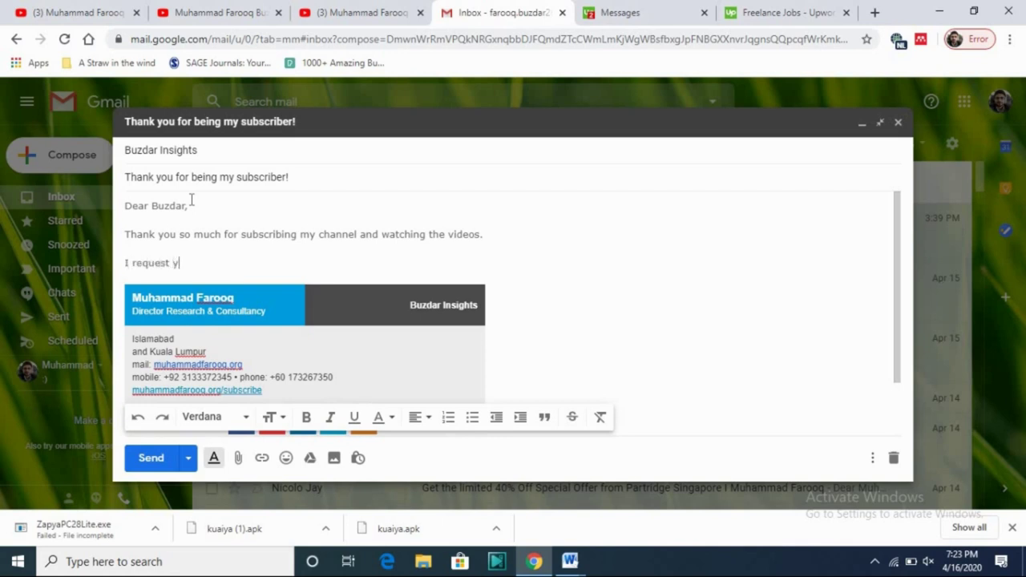
pyautogui.write('ou to share t')
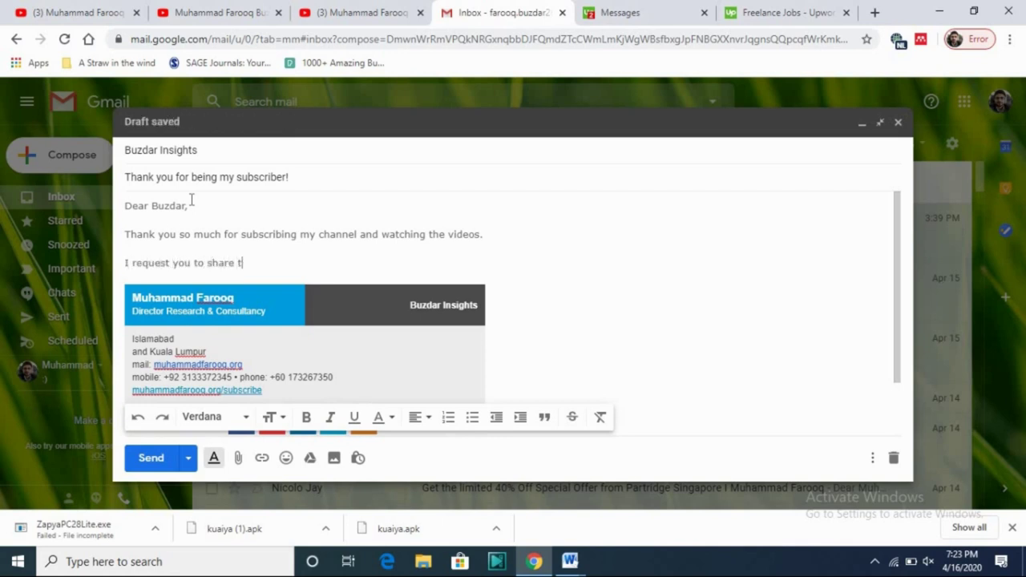
pyautogui.write('his video content with your frie')
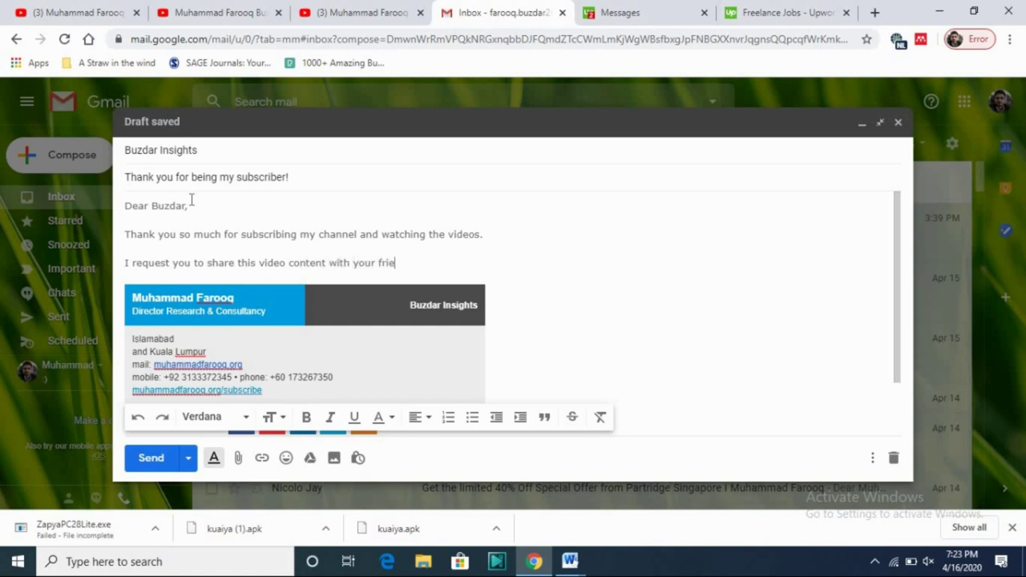
pyautogui.write('nds.')
pyautogui.press('Return')
pyautogui.press('Return')
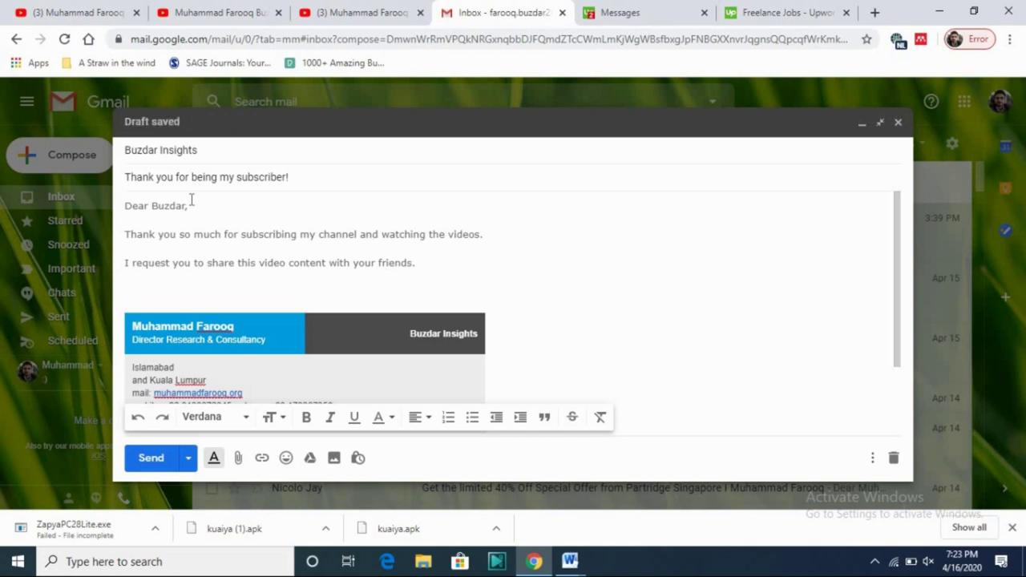
# Add the line about introducing courses for business, management and IT students on the channel.
pyautogui.write('On our yo')
pyautogui.press('BackSpace')
pyautogui.press('BackSpace')
pyautogui.write('our yo')
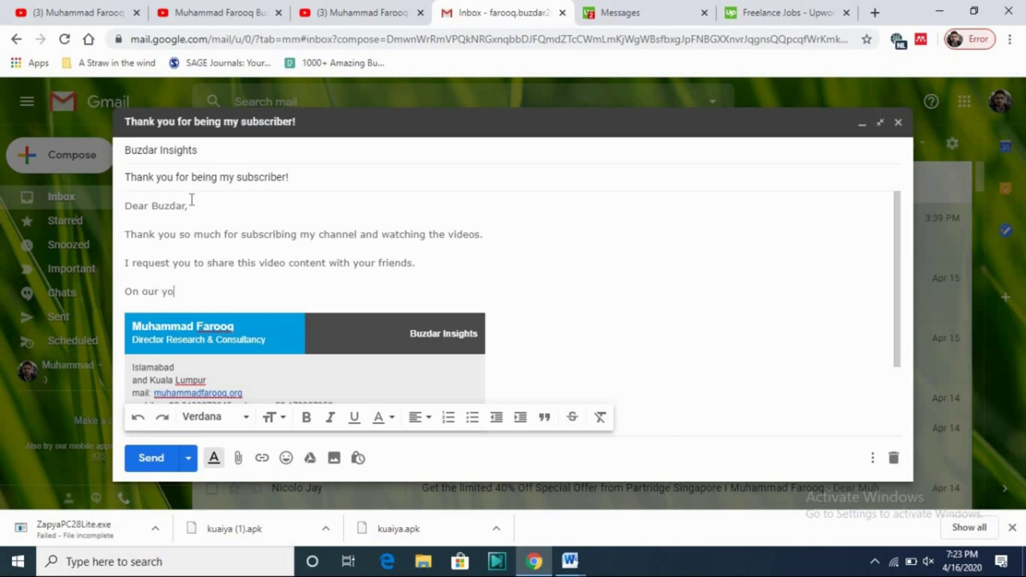
pyautogui.write('utube channel, we are intro')
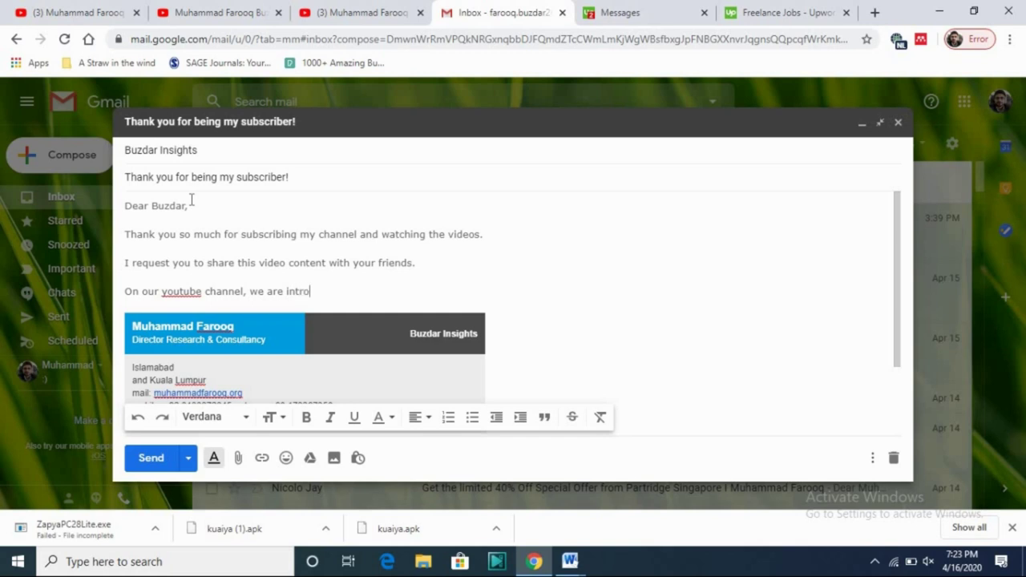
pyautogui.write('ducing different')
pyautogui.write(' courses')
pyautogui.press('BackSpace')
pyautogui.press('BackSpace')
pyautogui.press('BackSpace')
pyautogui.press('BackSpace')
pyautogui.press('BackSpace')
pyautogui.write('ourses fro')
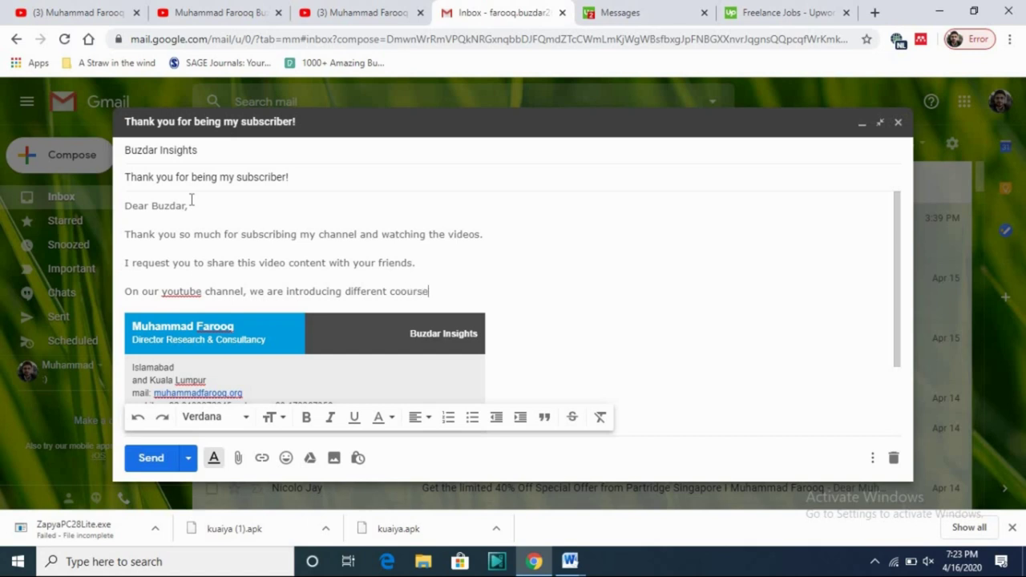
pyautogui.press('BackSpace')
pyautogui.press('BackSpace')
pyautogui.write('or business')
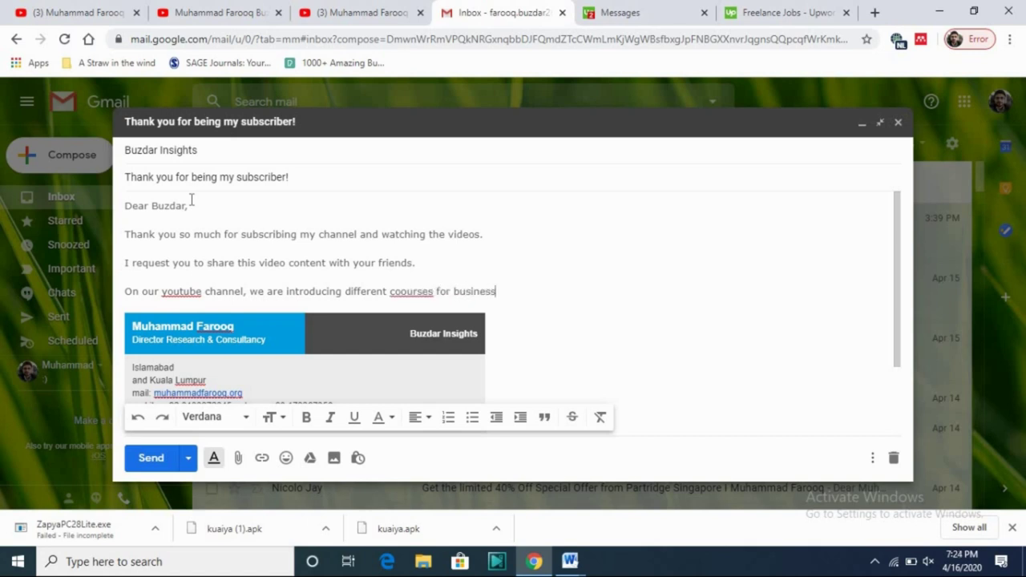
pyautogui.write(', managment and IT students')
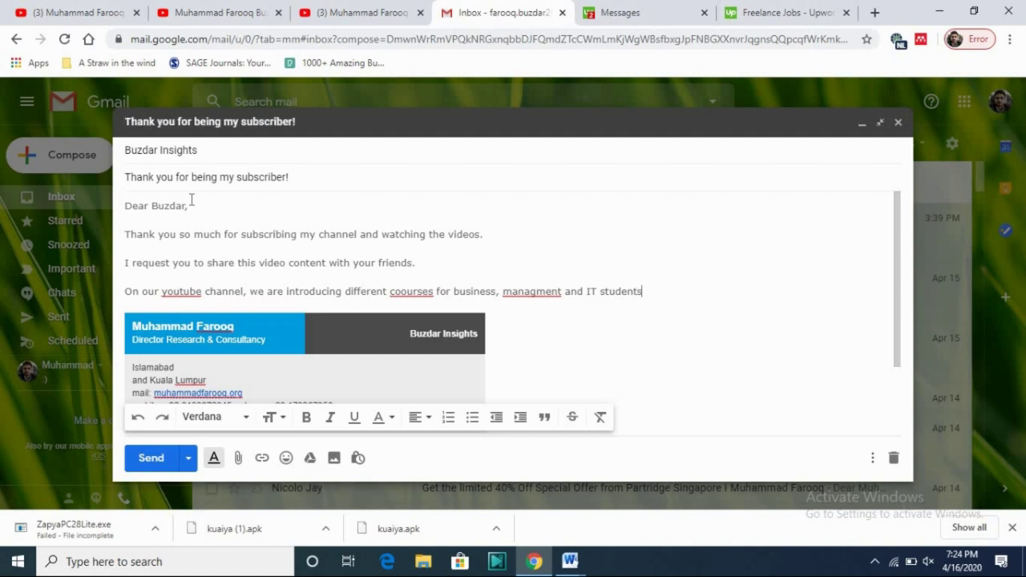
pyautogui.write('.')
# Spell-correct to 'you tube', 'courses' and 'management', then start a new line below.
pyautogui.rightClick(175, 295)
pyautogui.click(169, 292)
pyautogui.rightClick(170, 293)
pyautogui.click(205, 305)
pyautogui.rightClick(411, 298)
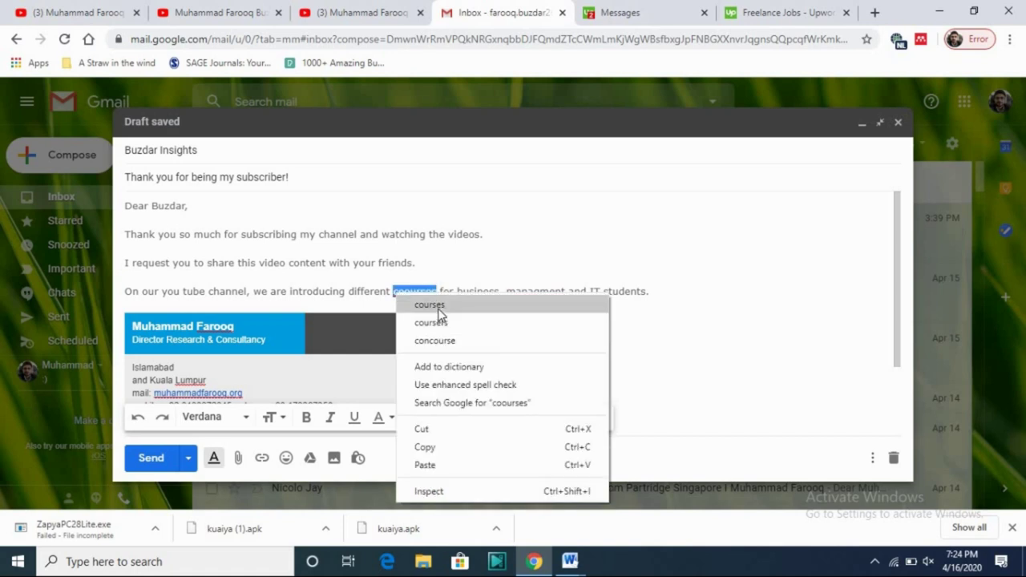
pyautogui.click(433, 305)
pyautogui.rightClick(537, 305)
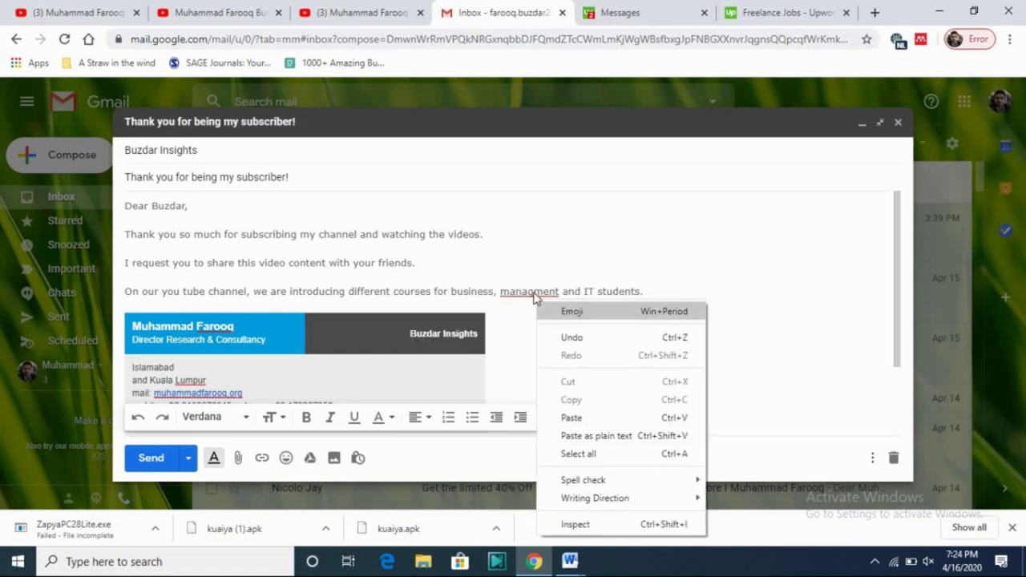
pyautogui.click(534, 293)
pyautogui.rightClick(534, 294)
pyautogui.click(554, 303)
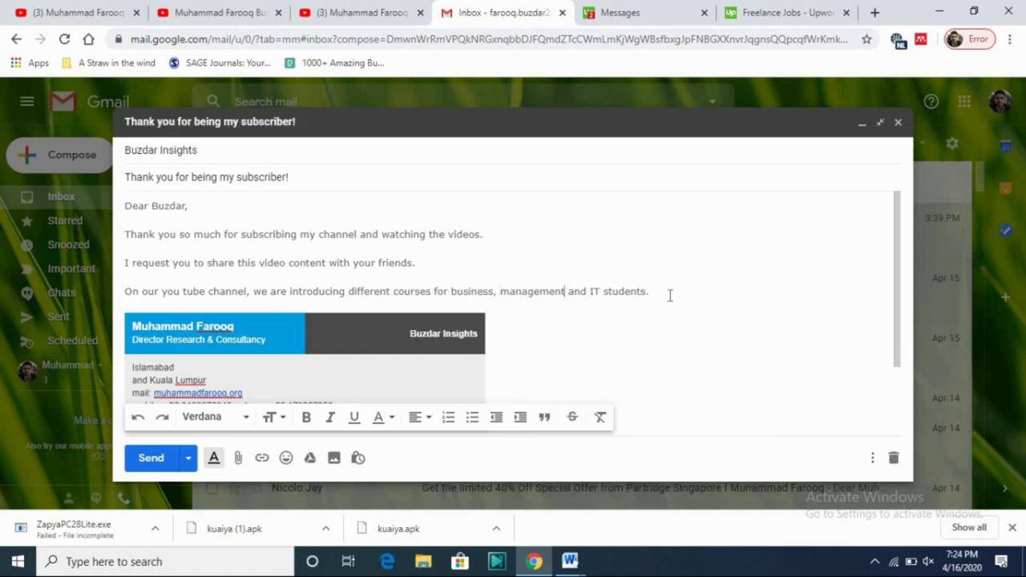
pyautogui.click(671, 296)
pyautogui.press('Return')
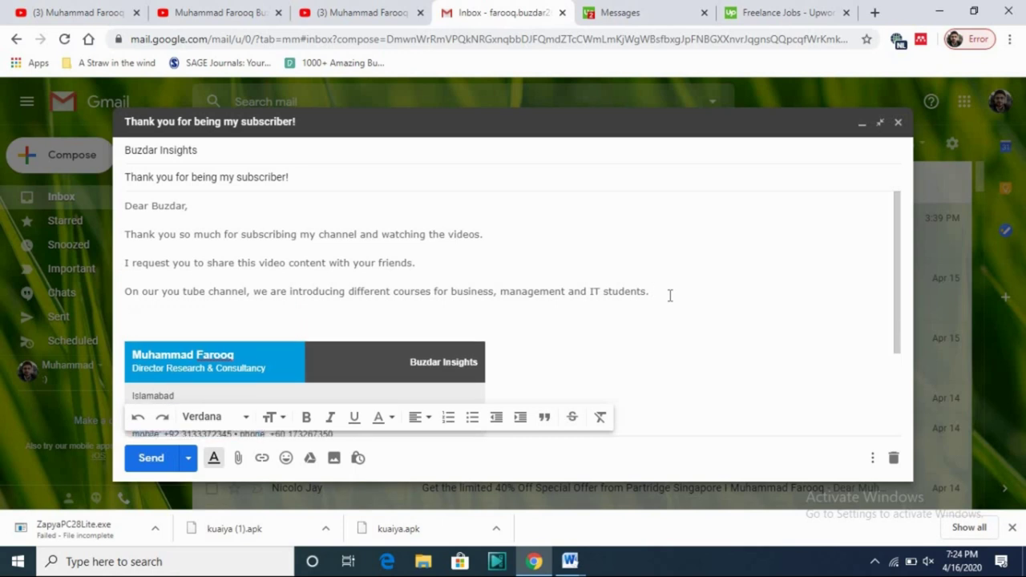
# Add a request to share this email with friends and family members to avail this learning opportunity.
pyautogui.write('I r4que')
pyautogui.press('BackSpace')
pyautogui.press('BackSpace')
pyautogui.press('BackSpace')
pyautogui.write('equest to share this emai')
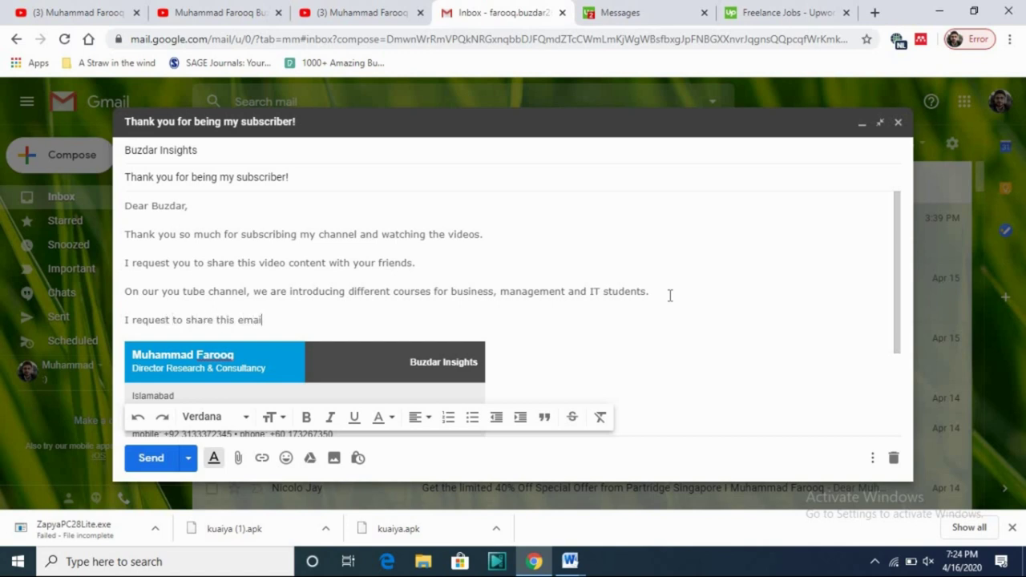
pyautogui.write('l with your friends abd')
pyautogui.press('BackSpace')
pyautogui.press('BackSpace')
pyautogui.write('nd family ')
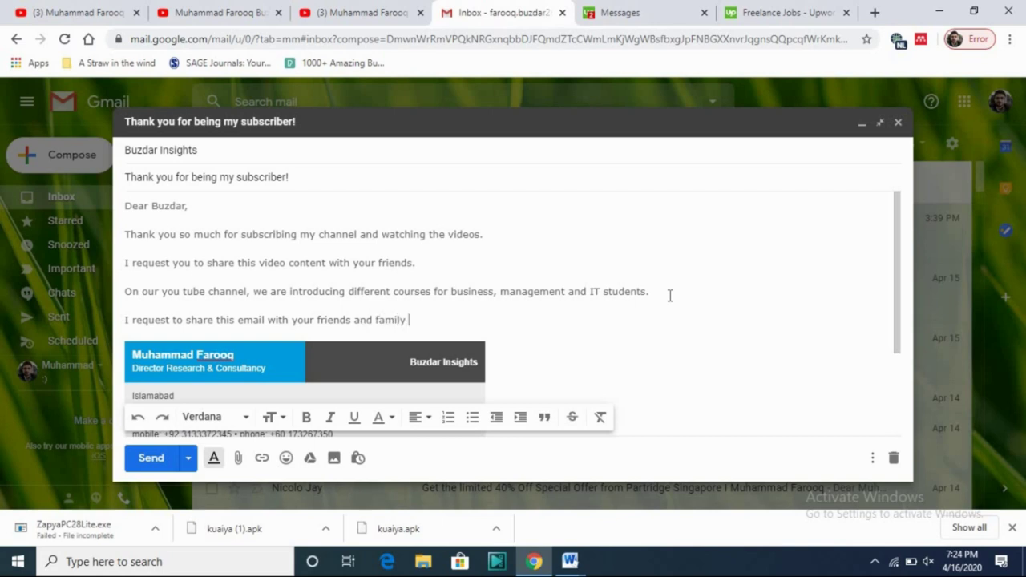
pyautogui.write('memebers to')
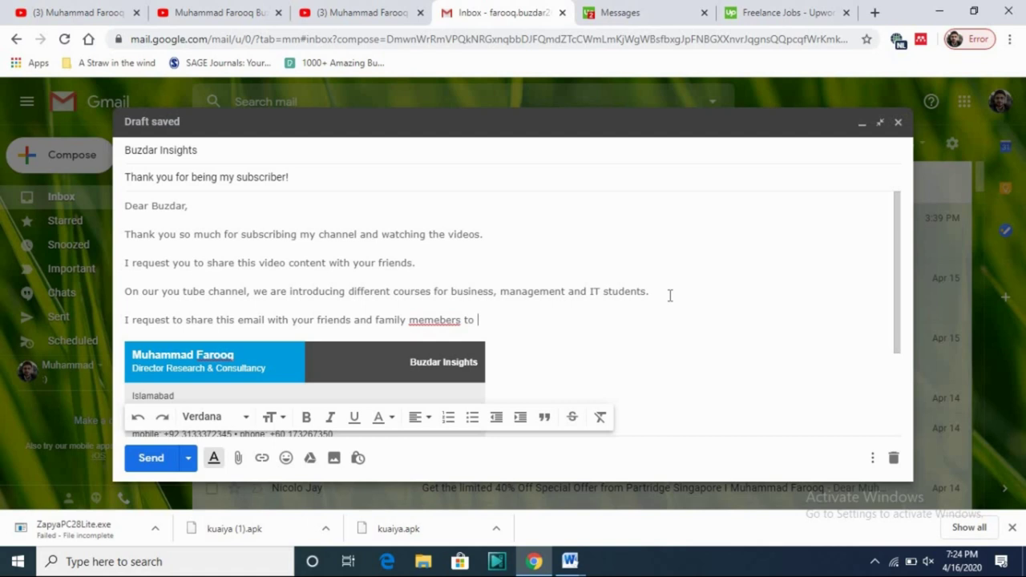
pyautogui.rightClick(439, 322)
pyautogui.click(478, 337)
pyautogui.write('availb')
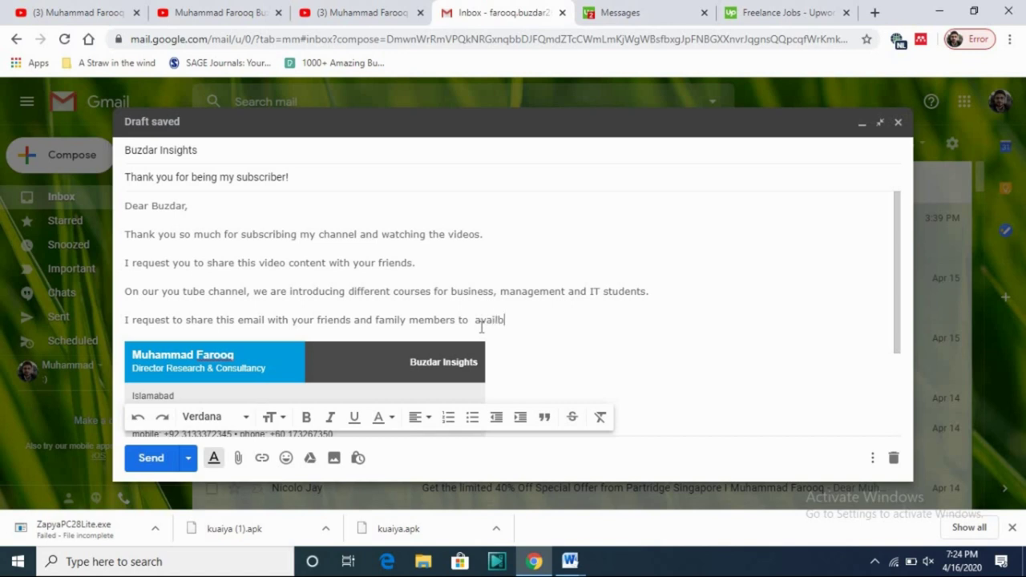
pyautogui.press('BackSpace')
pyautogui.write(' this wonderful opportunity')
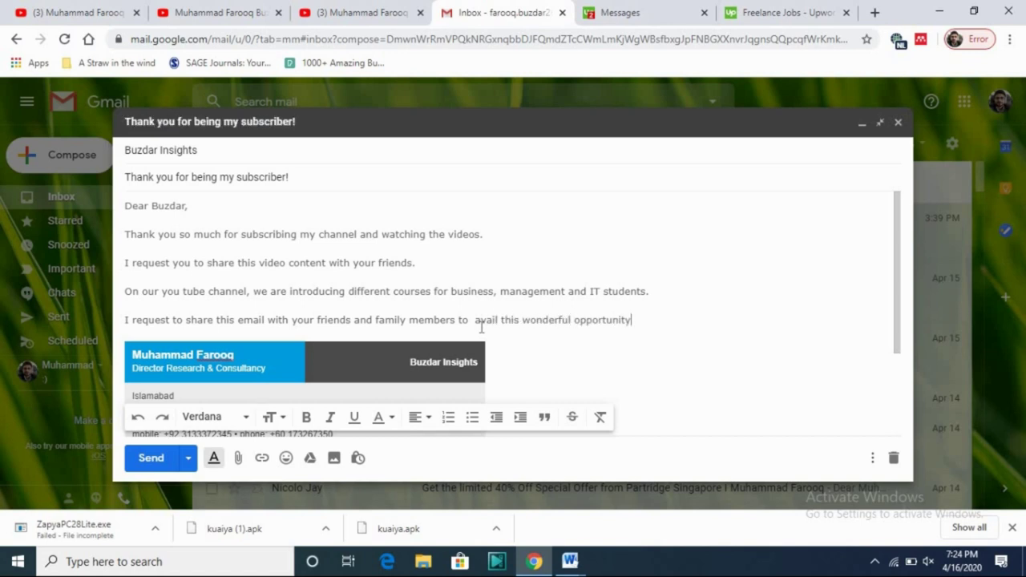
pyautogui.write(' of learnong')
pyautogui.press('BackSpace')
pyautogui.press('BackSpace')
pyautogui.press('BackSpace')
pyautogui.write('ing.')
# Add a 'Regards' closing on its own line below the paragraph.
pyautogui.press('Return')
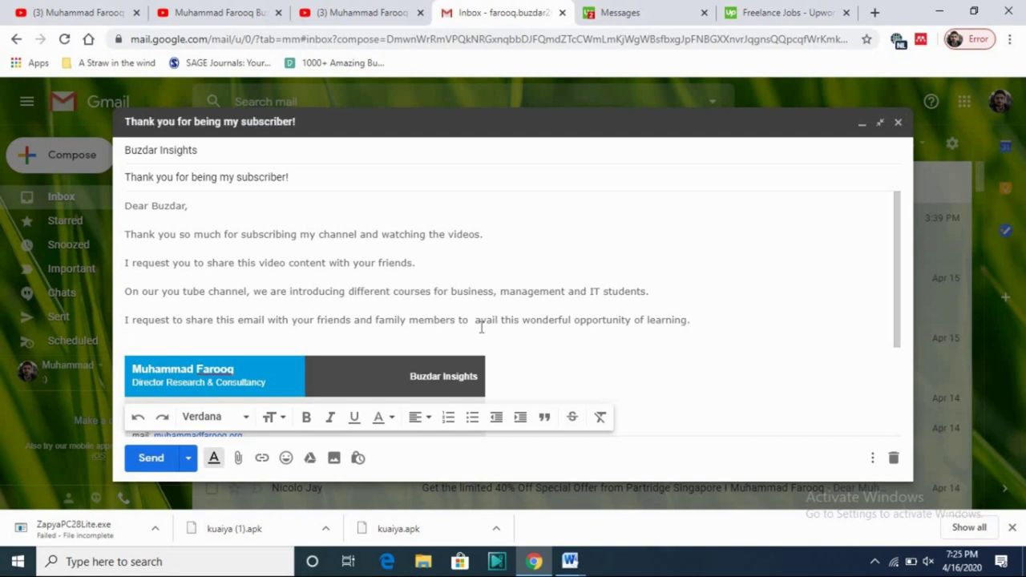
pyautogui.press('Return')
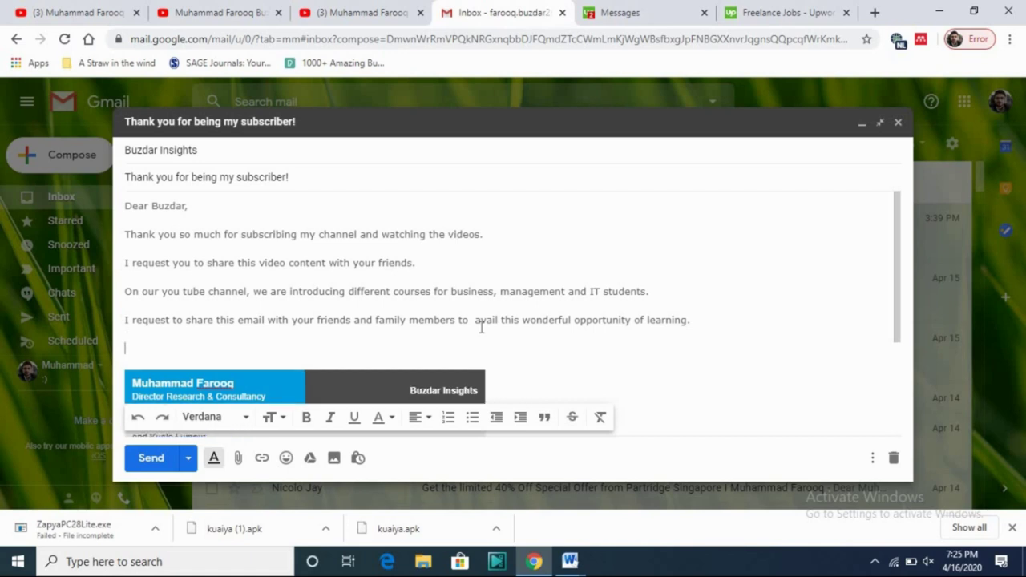
pyautogui.write('Regareds')
pyautogui.press('BackSpace')
pyautogui.press('BackSpace')
pyautogui.press('BackSpace')
pyautogui.write('ds')
pyautogui.scroll(-3, 482, 328)
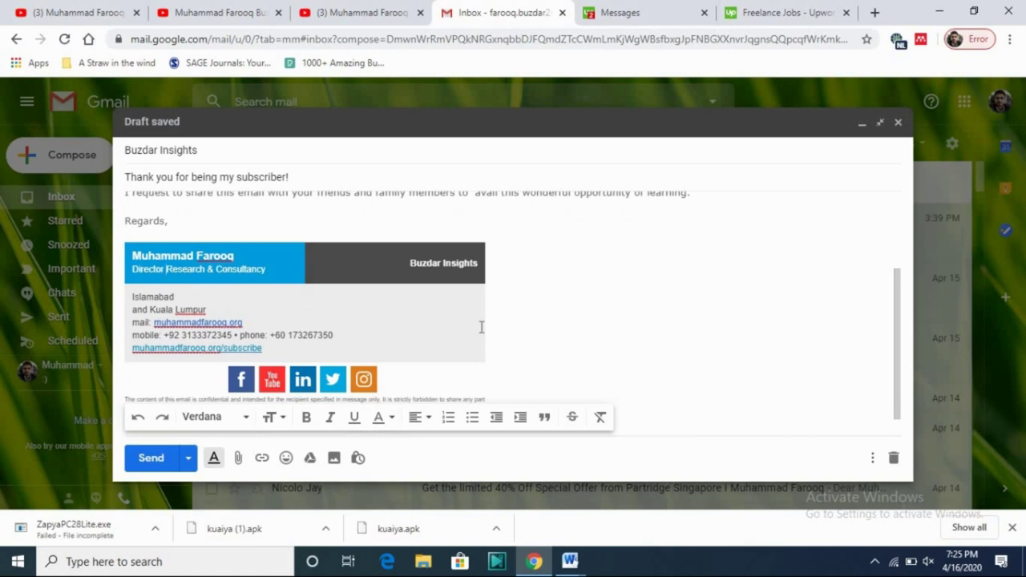
# Add the line 'My youtube channle link (Click Here)' below the learning sentence.
pyautogui.scroll(3, 481, 327)
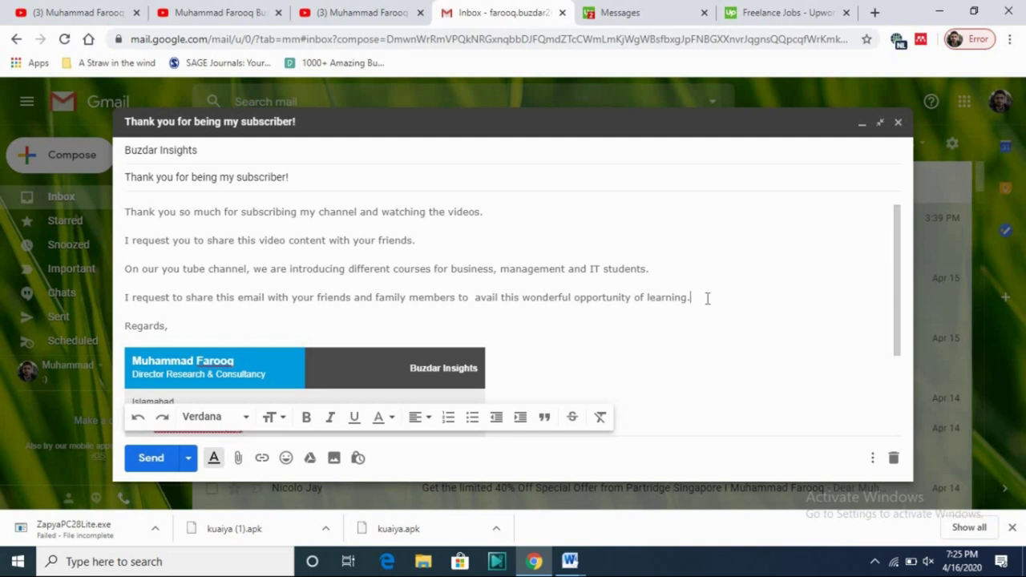
pyautogui.press('Return')
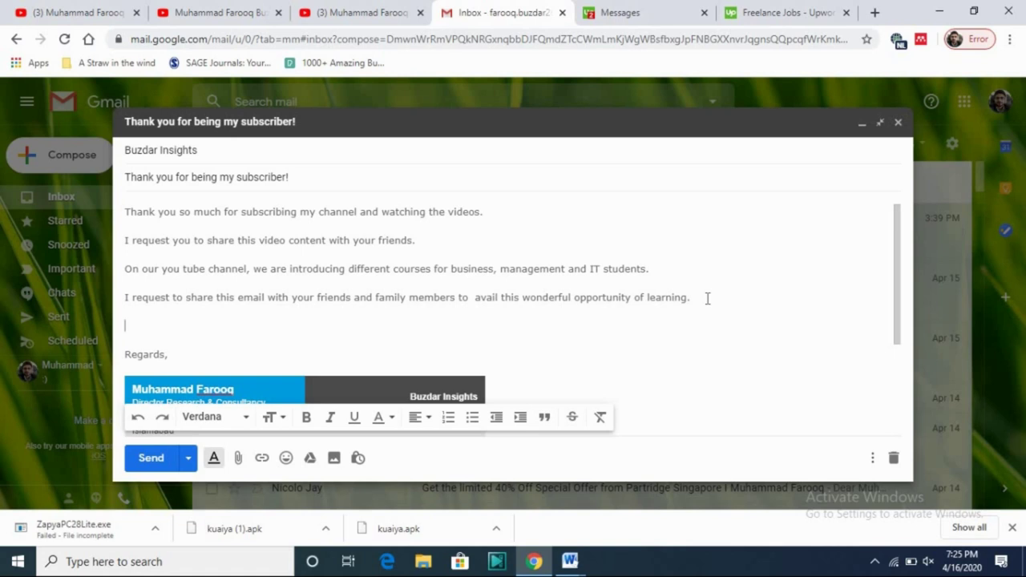
pyautogui.write('My  youtube cha')
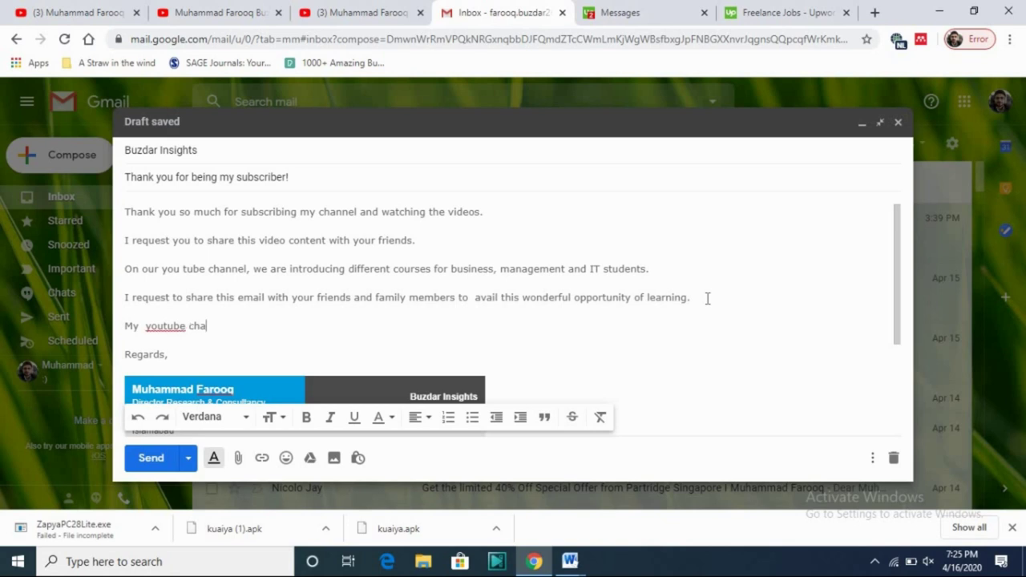
pyautogui.write('nnle link ')
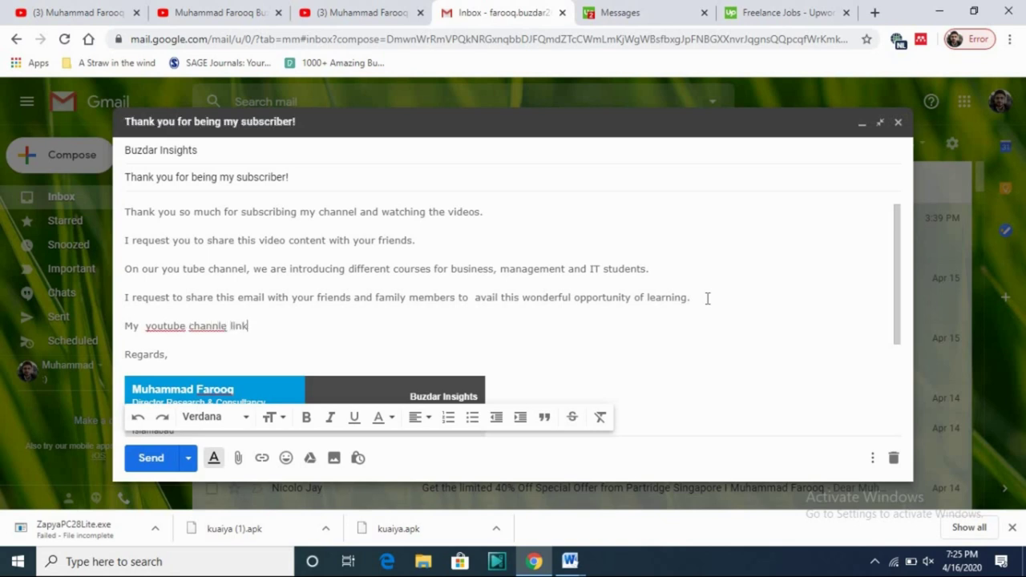
pyautogui.write('(')
pyautogui.press('BackSpace')
pyautogui.write('(Click Here')
# Select 'Here' and grab the channel's web address from the YouTube tab.
pyautogui.doubleClick(292, 325)
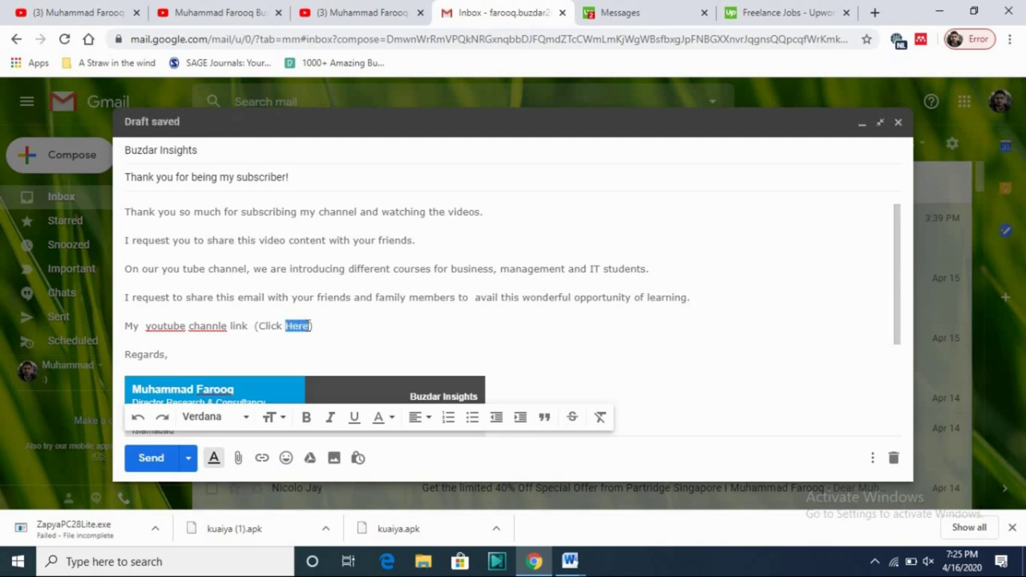
pyautogui.click(240, 11)
pyautogui.click(268, 38)
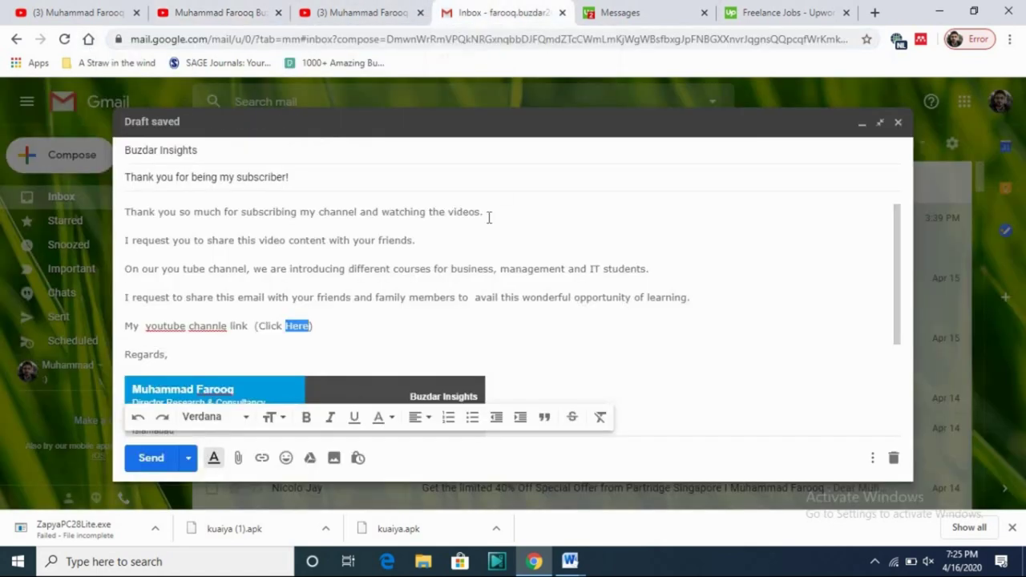
pyautogui.click(471, 11)
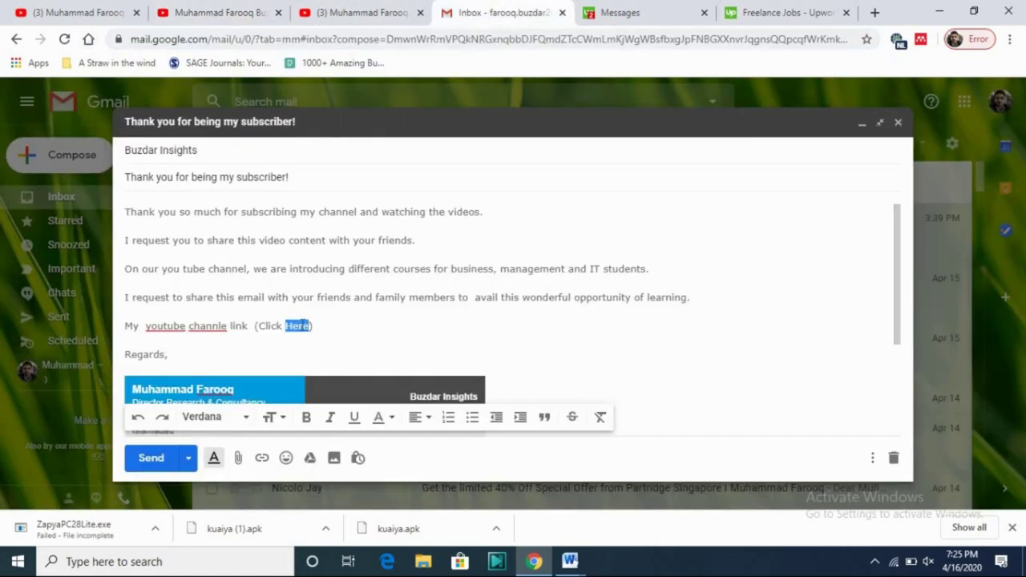
# Hyperlink 'Here' to the pasted YouTube channel URL.
pyautogui.click(238, 458)
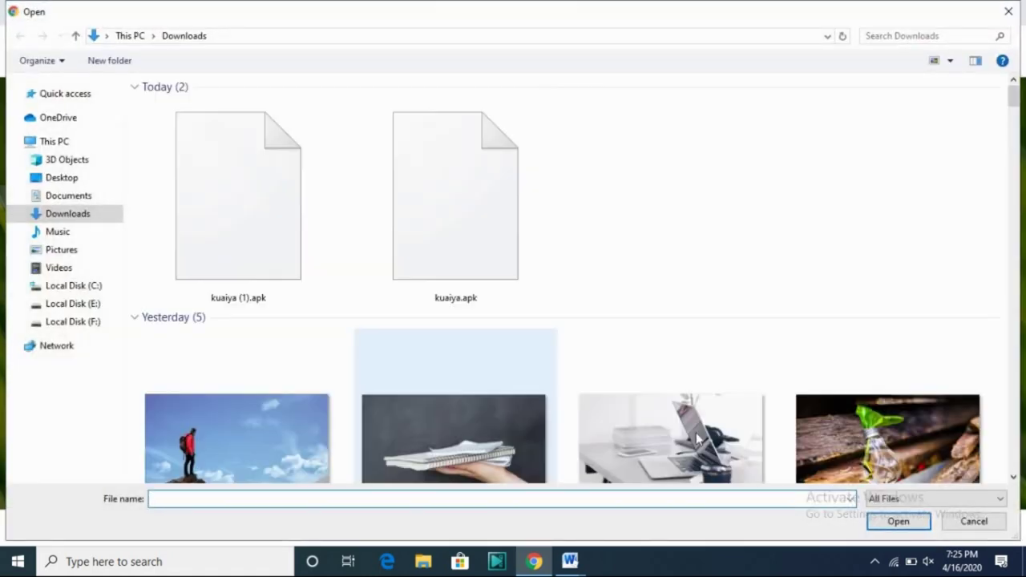
pyautogui.click(974, 522)
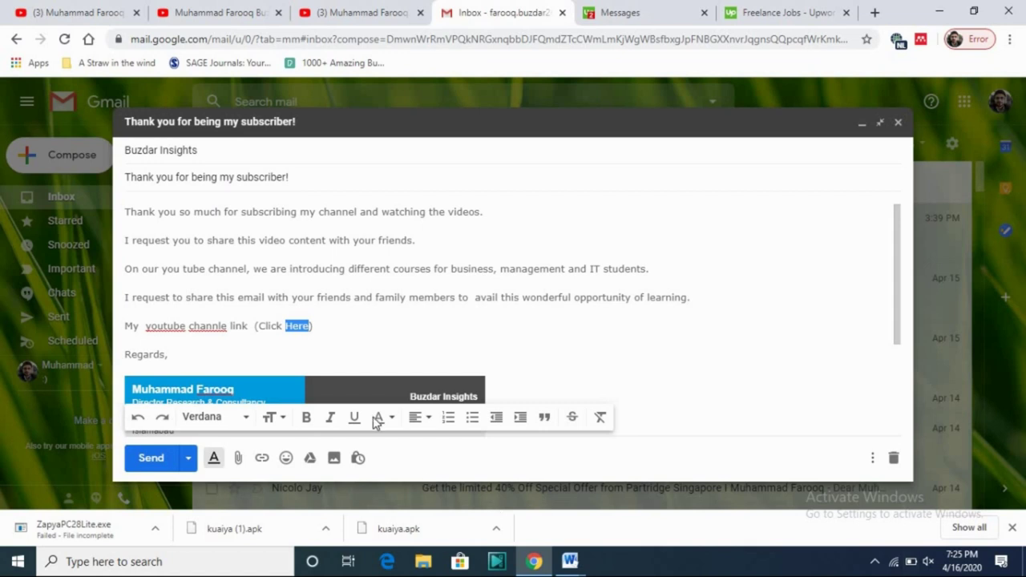
pyautogui.click(262, 458)
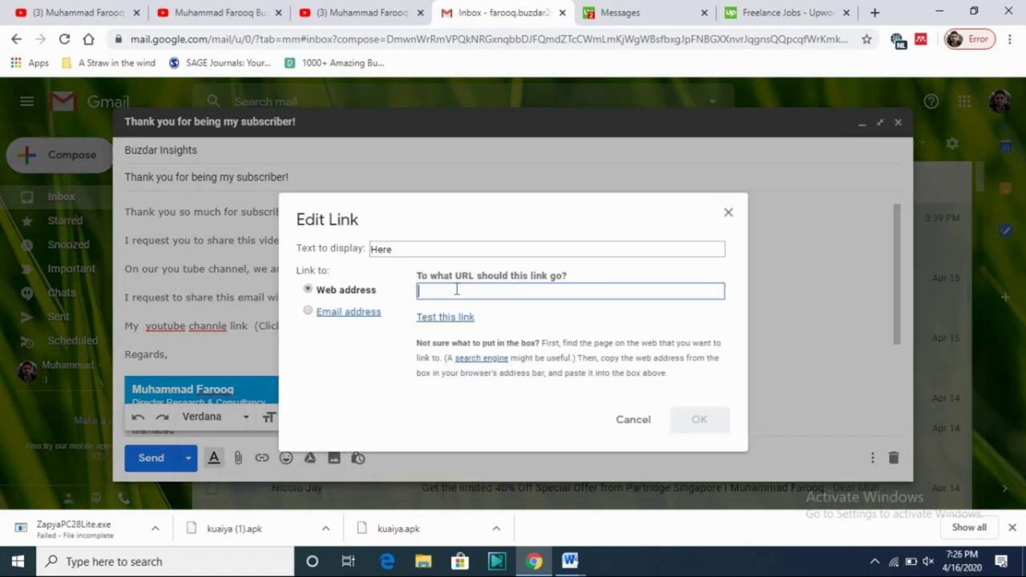
pyautogui.write('https://www.youtube.com/channel/UCF17BZhuI52Pue1KyYxlBOQ')
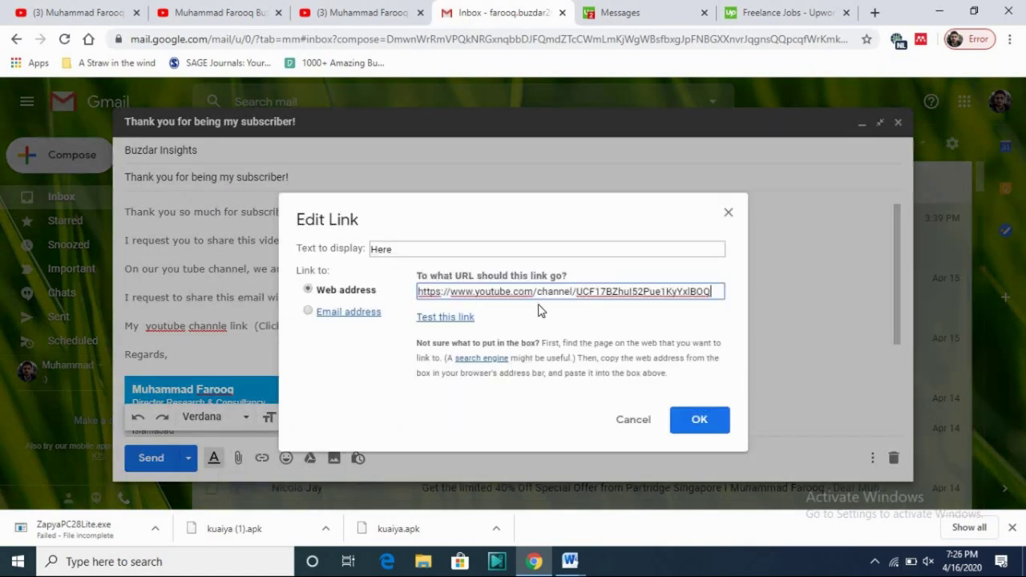
pyautogui.click(702, 427)
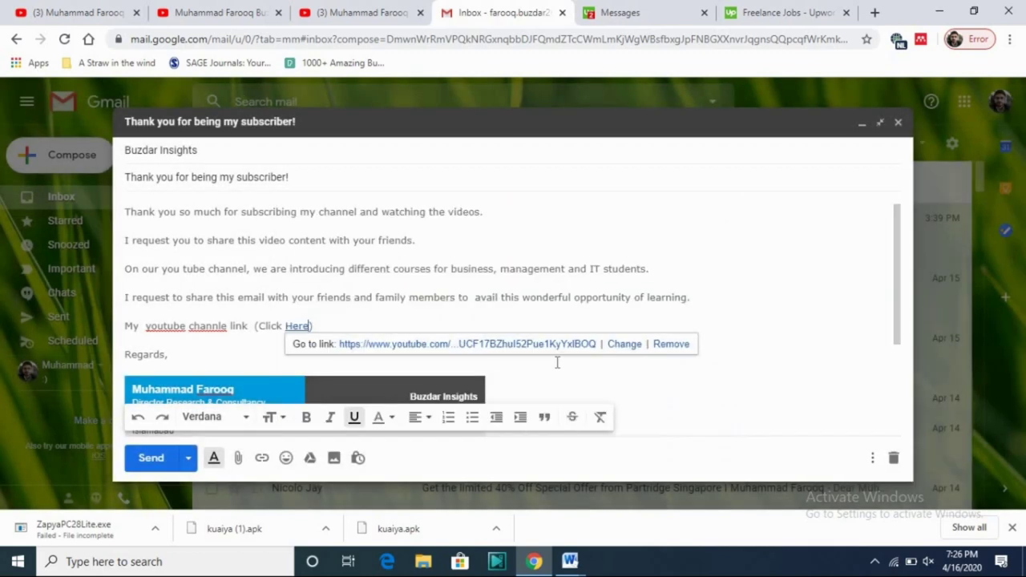
pyautogui.click(456, 311)
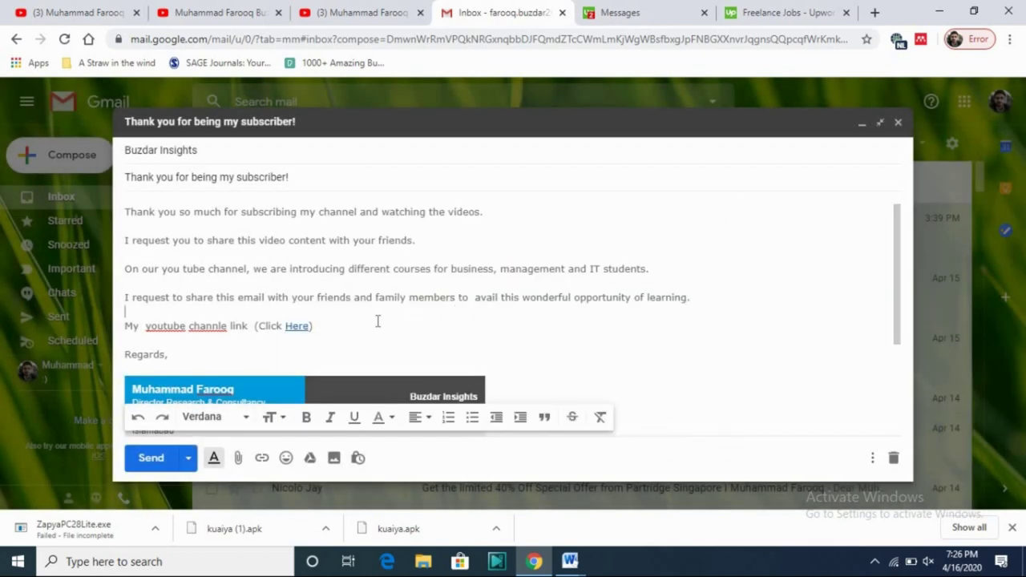
# Correct 'youtube' to 'you-tube' and 'channle' to 'channel', then start a new line.
pyautogui.rightClick(167, 324)
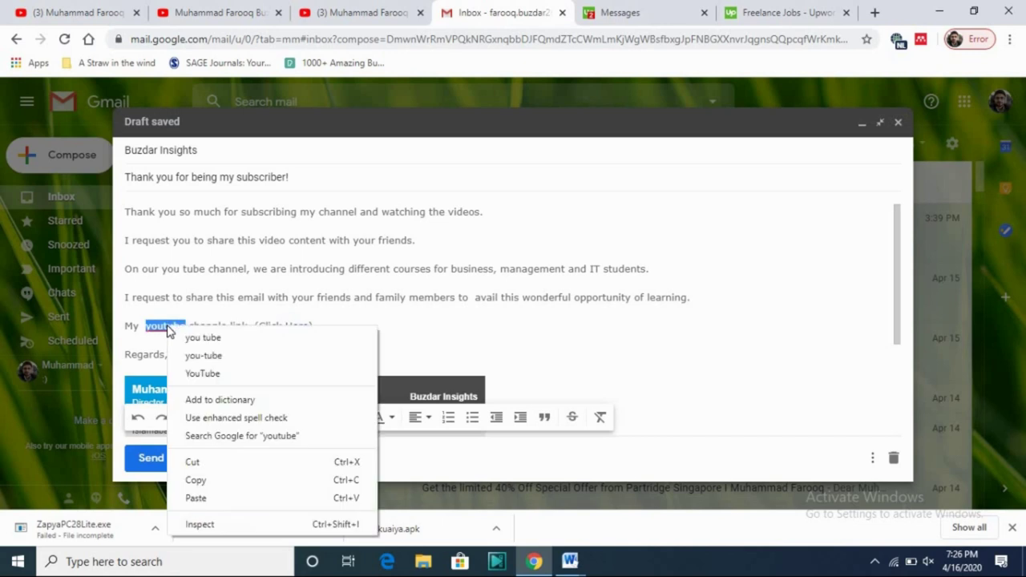
pyautogui.click(224, 356)
pyautogui.rightClick(214, 329)
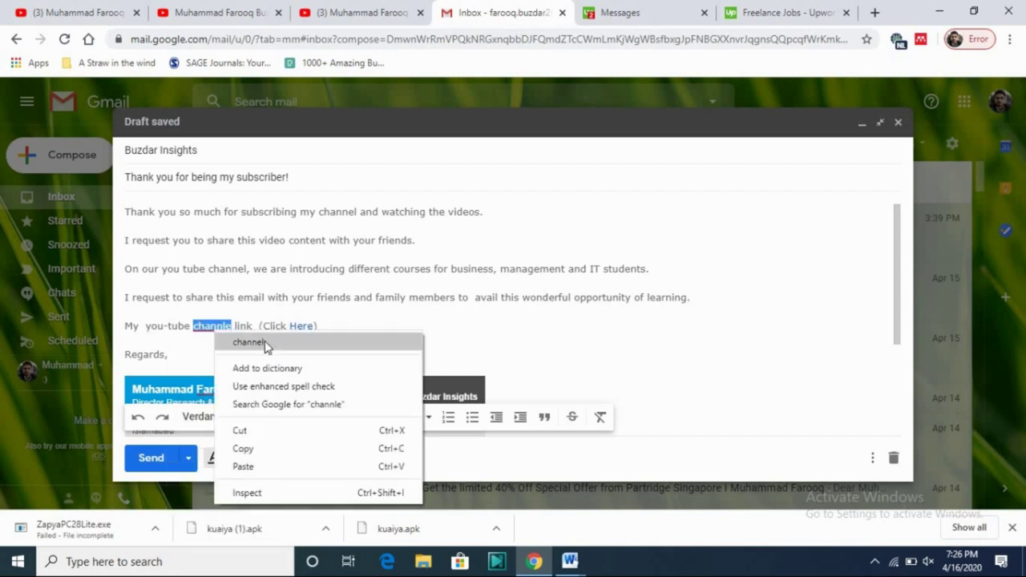
pyautogui.click(248, 343)
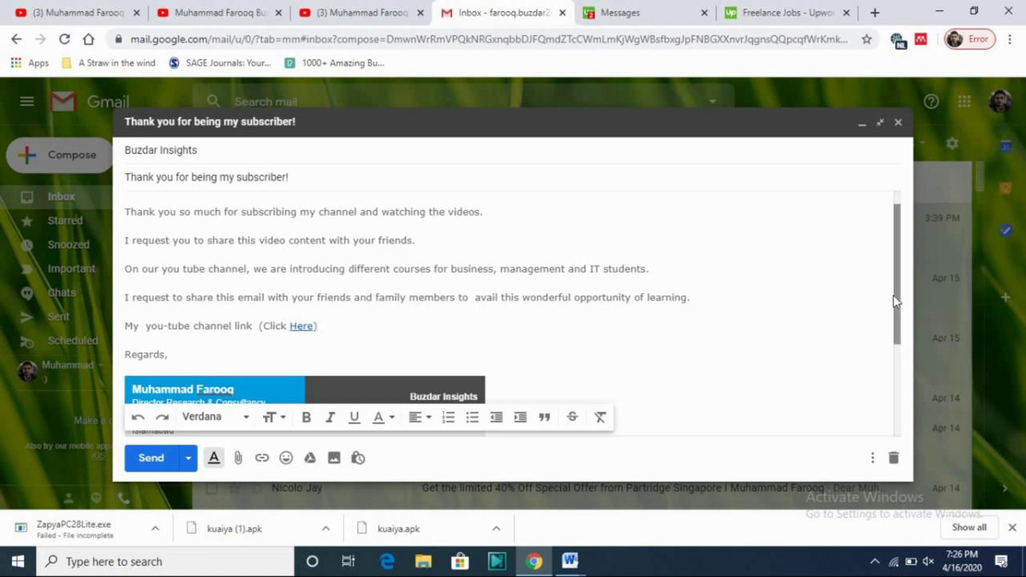
pyautogui.moveTo(893, 299); pyautogui.dragTo(895, 312)
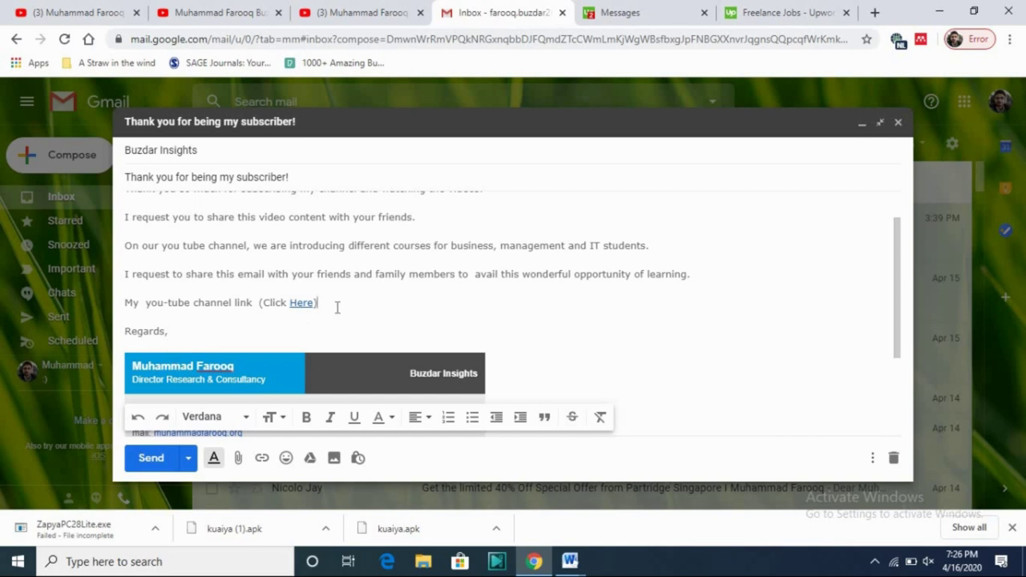
pyautogui.press('Return')
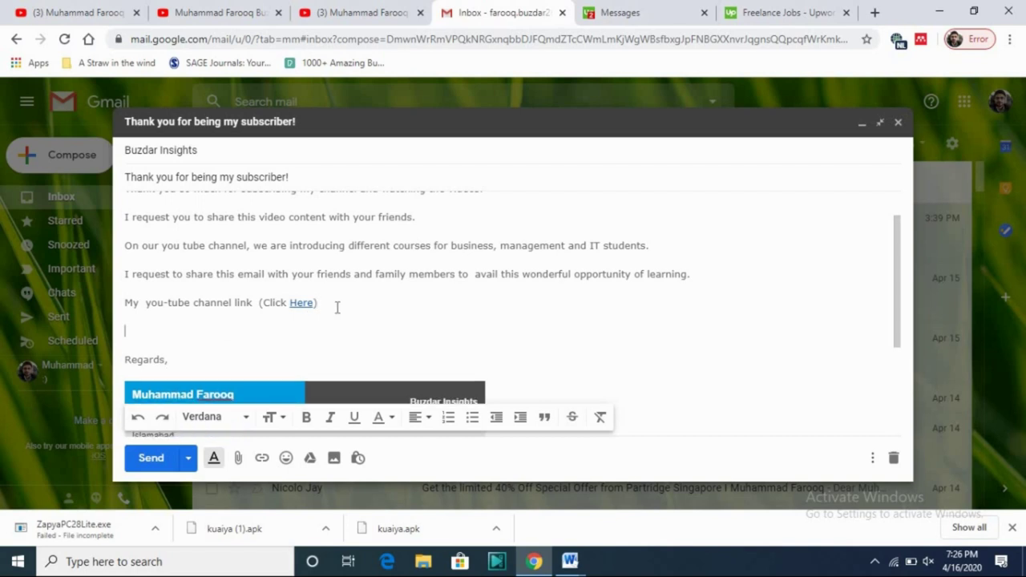
# Type 'Looking forward to hearing from you soon. Also you can put me in copy…' sentence.
pyautogui.write('oking forward to hearing from you')
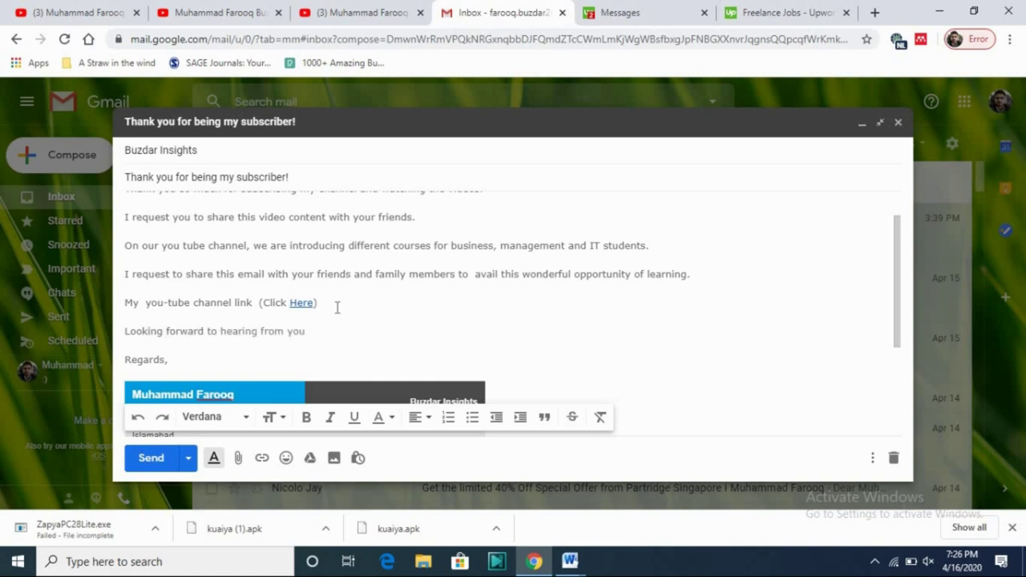
pyautogui.write(' soon.  Also you can put me in copy wh')
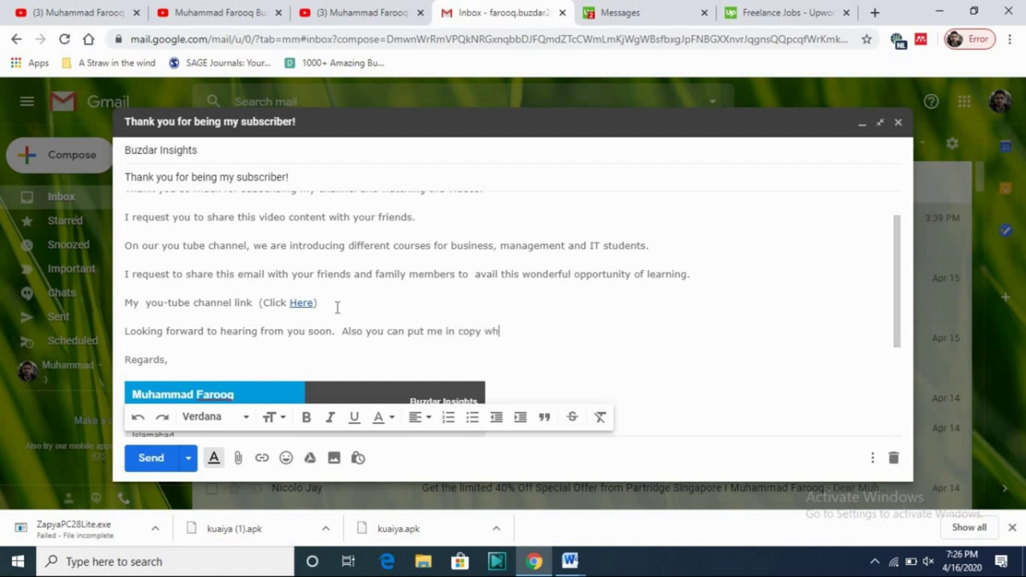
pyautogui.write('ile sending email to your lov')
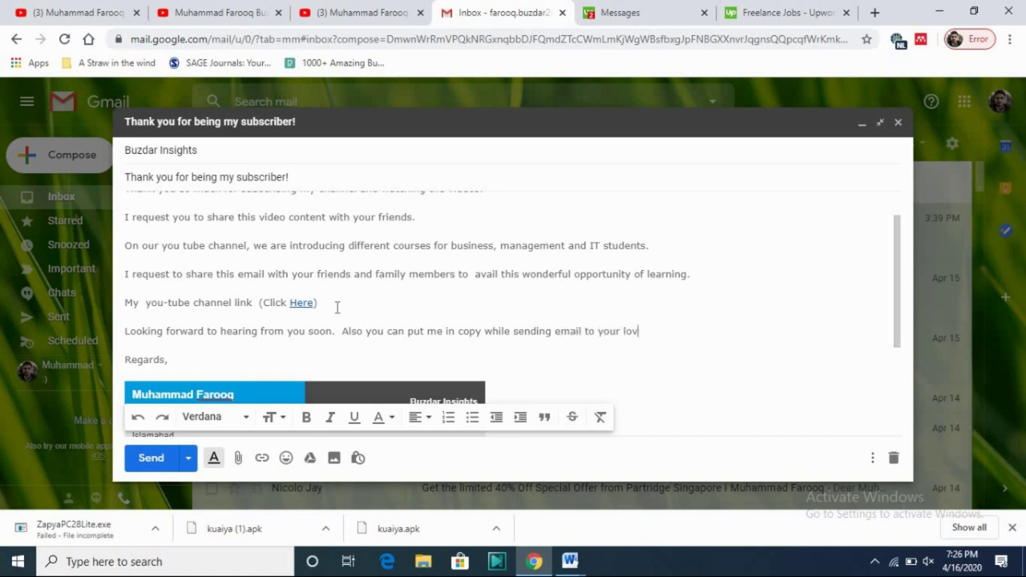
pyautogui.write('ed ones.')
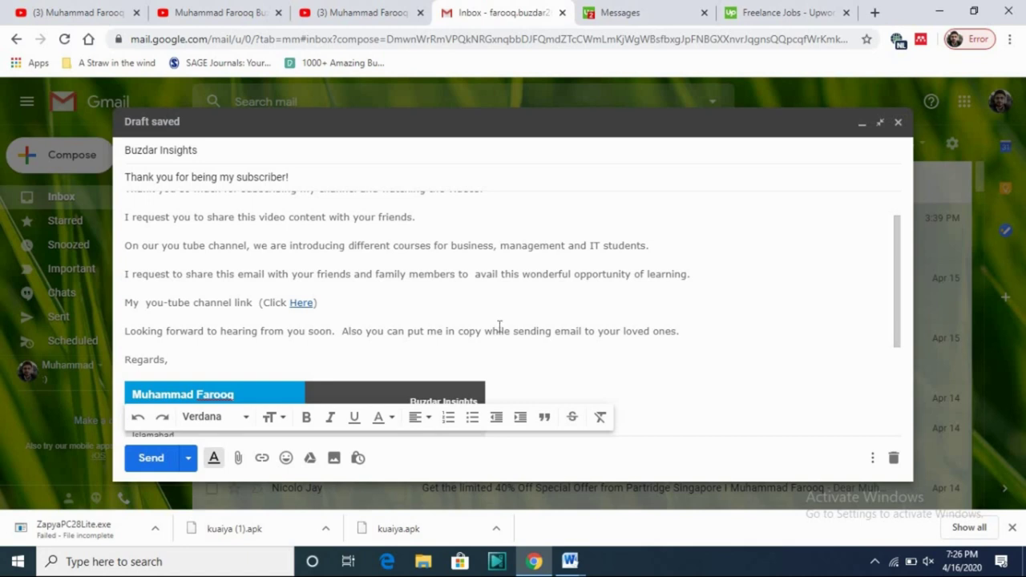
pyautogui.click(456, 332)
pyautogui.moveTo(898, 291)
pyautogui.mouseDown()
pyautogui.moveTo(899, 378)
pyautogui.moveTo(891, 323)
pyautogui.moveTo(895, 353)
pyautogui.mouseUp()
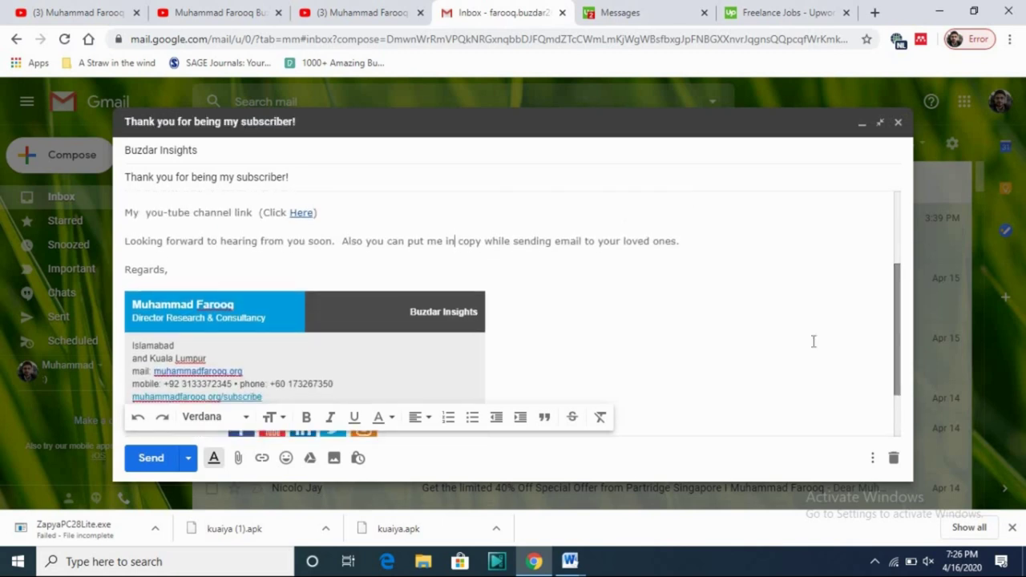
pyautogui.click(190, 313)
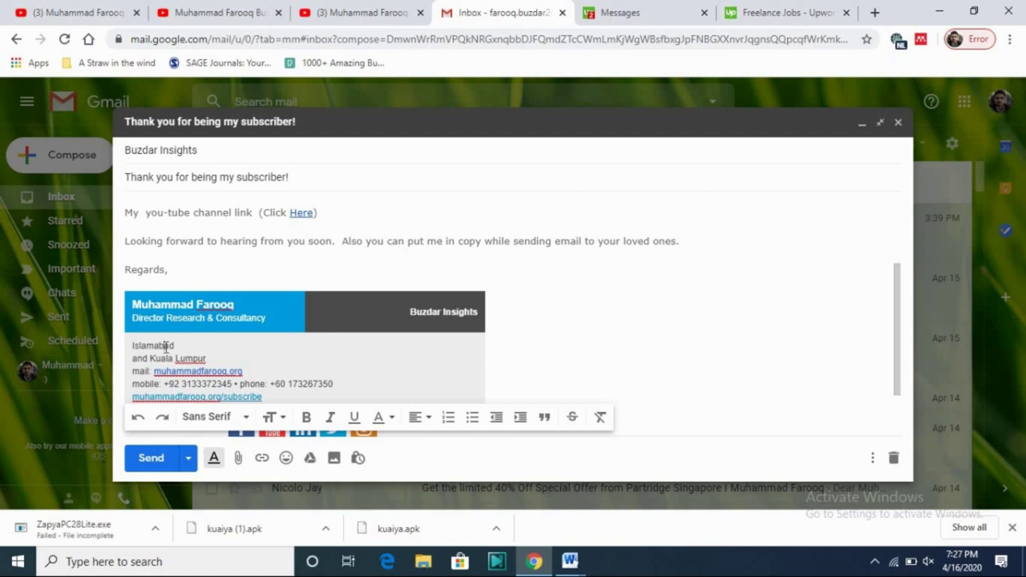
pyautogui.scroll(-1, 166, 346)
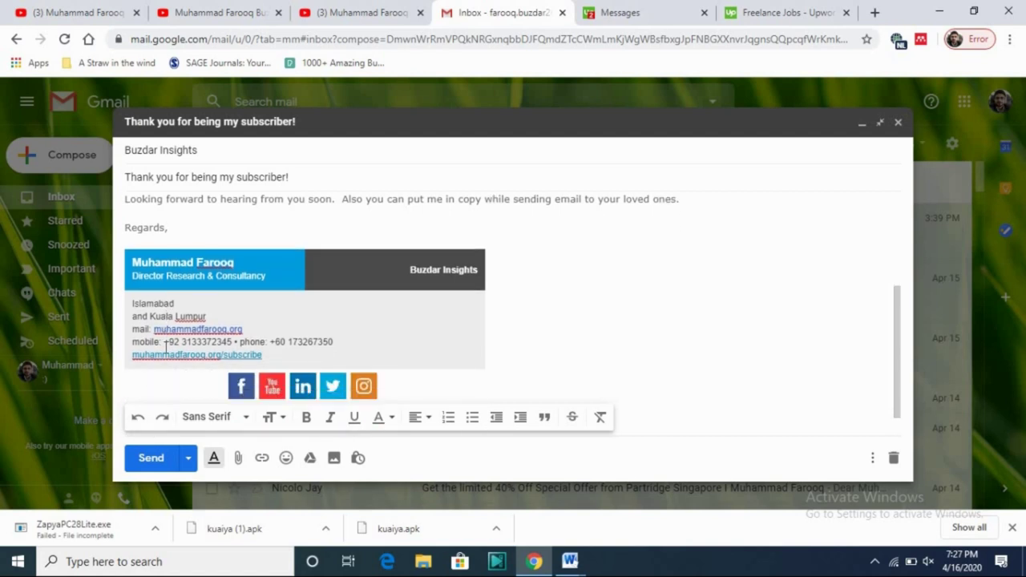
pyautogui.click(166, 350)
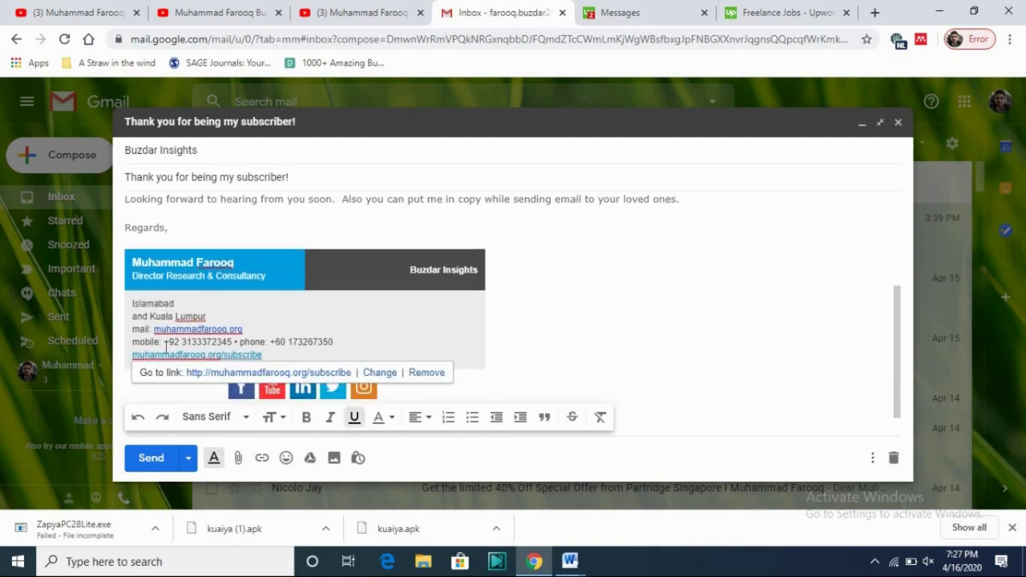
pyautogui.press('Down')
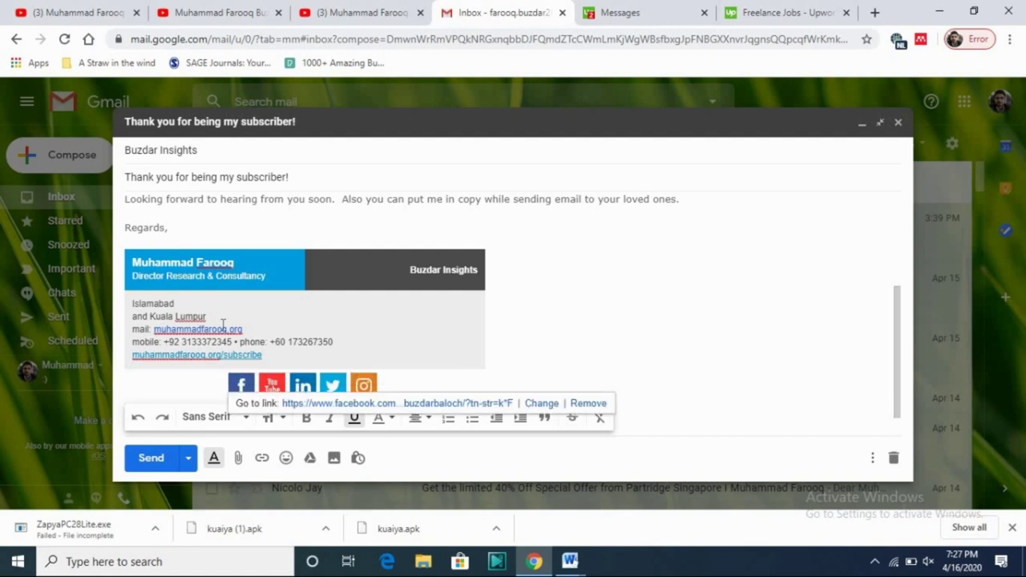
pyautogui.click(166, 331)
pyautogui.click(166, 332)
pyautogui.click(166, 334)
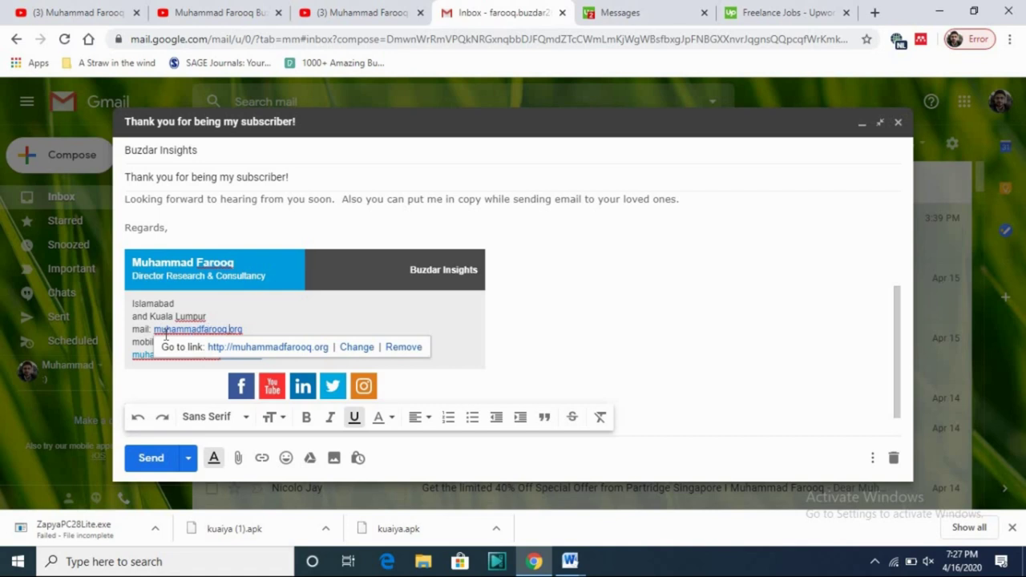
pyautogui.press('Down')
pyautogui.press('Down')
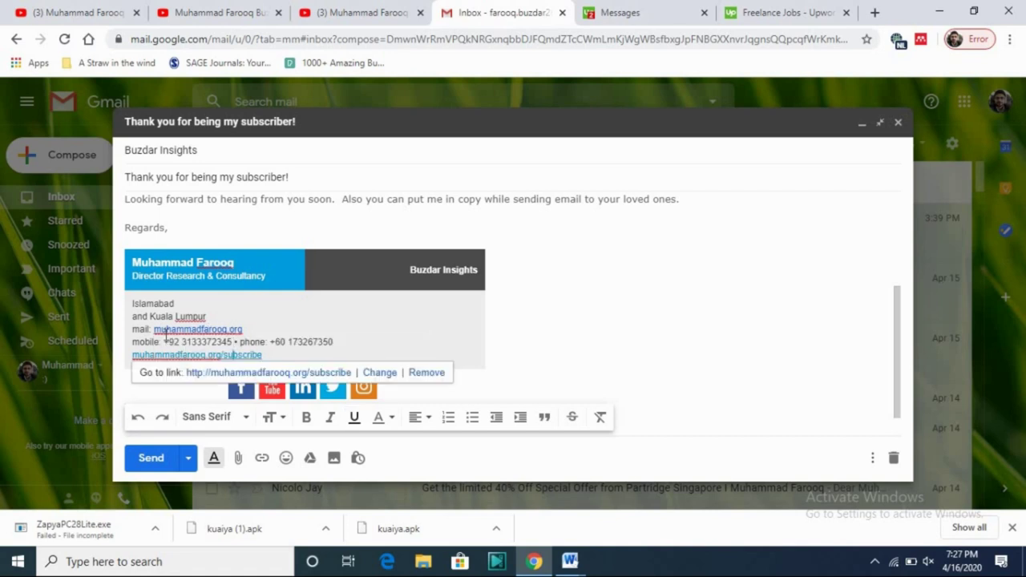
pyautogui.press('Up')
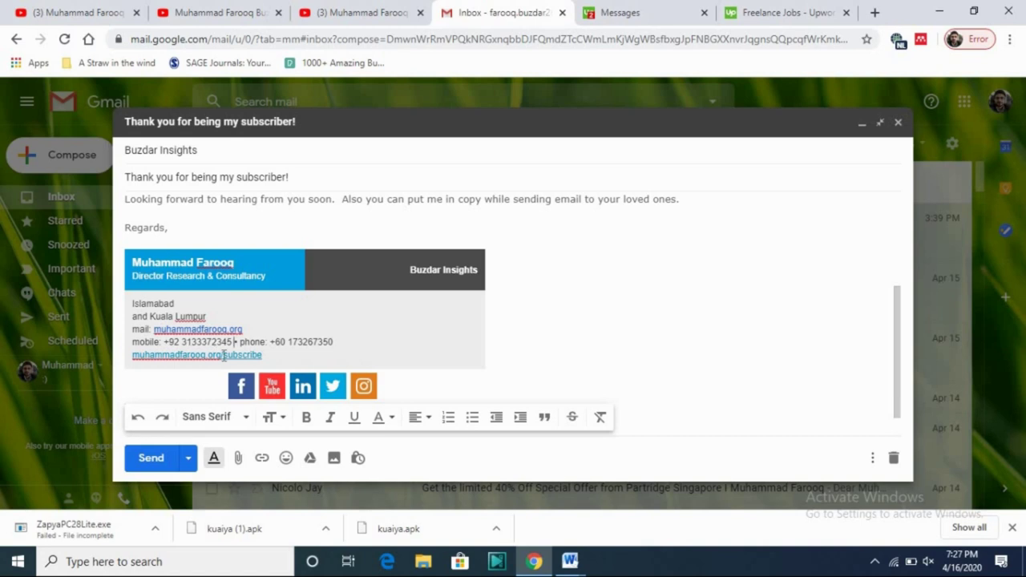
pyautogui.click(224, 356)
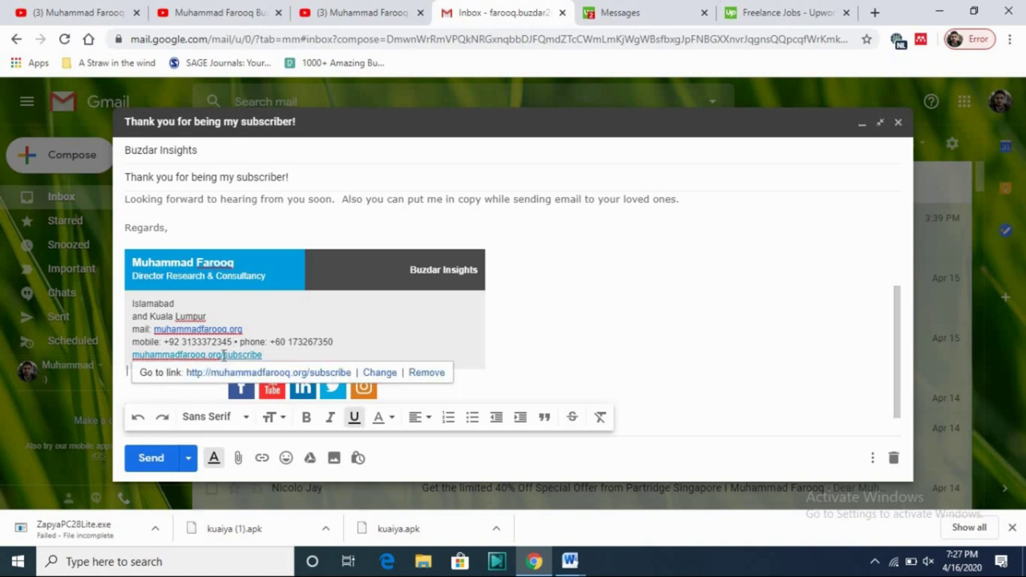
pyautogui.press('Down')
pyautogui.press('Down')
pyautogui.press('Down')
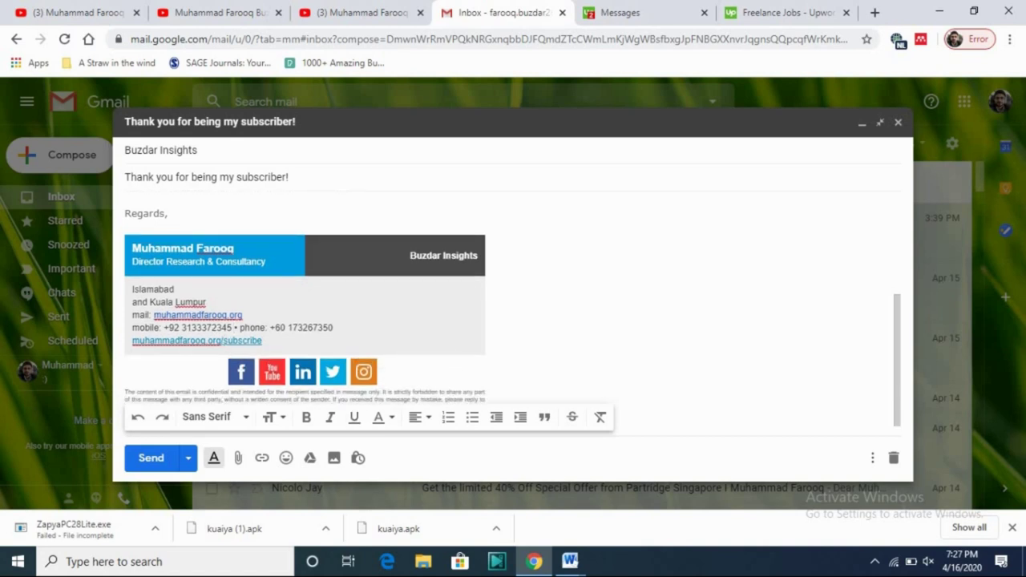
pyautogui.click(241, 371)
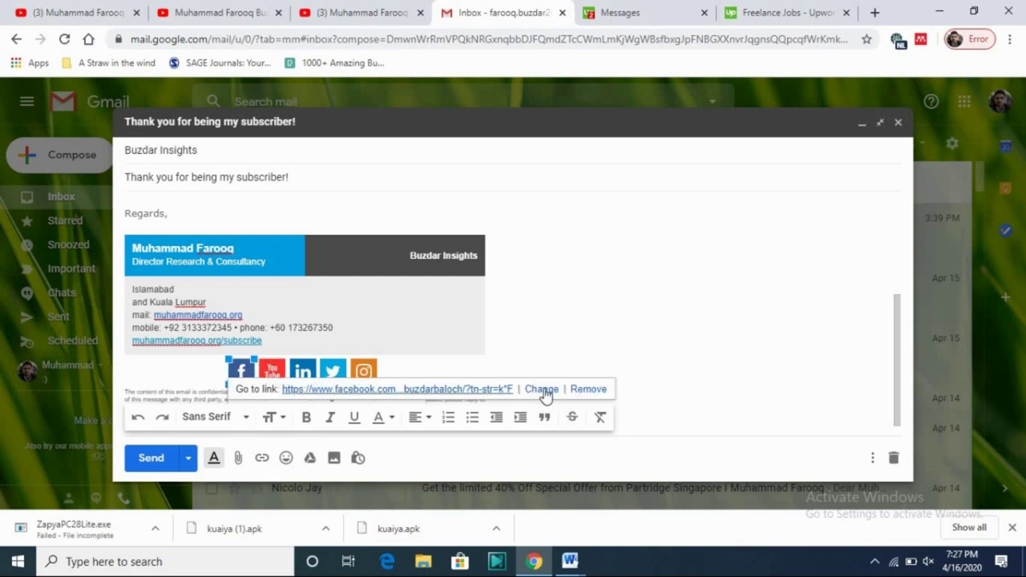
pyautogui.click(271, 373)
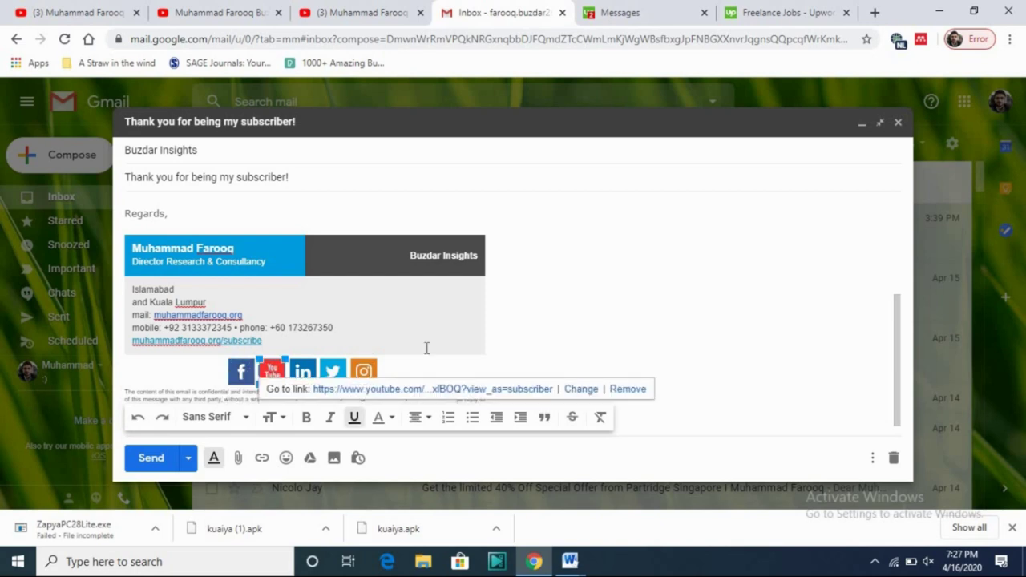
pyautogui.click(304, 371)
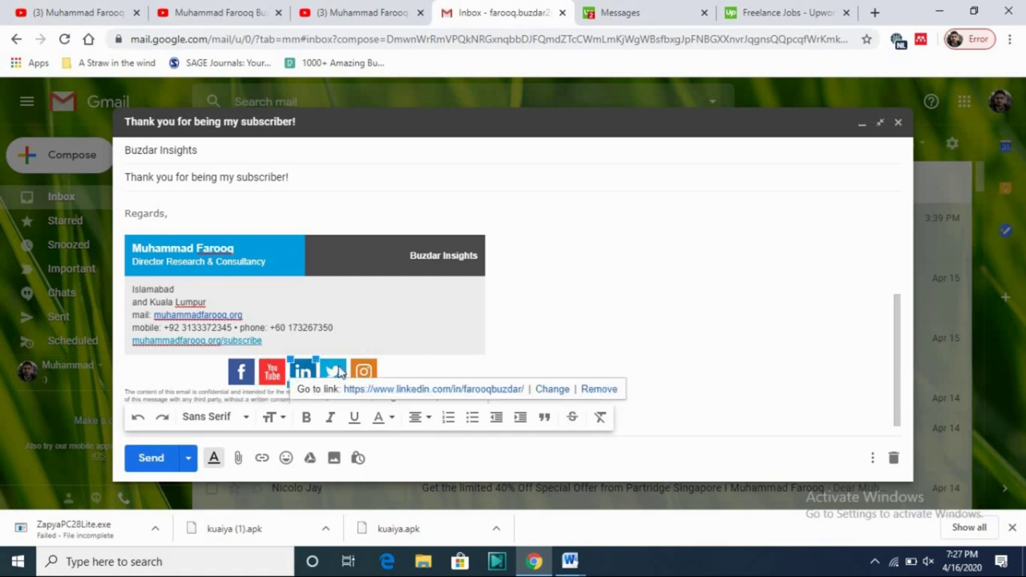
pyautogui.click(333, 372)
pyautogui.click(557, 280)
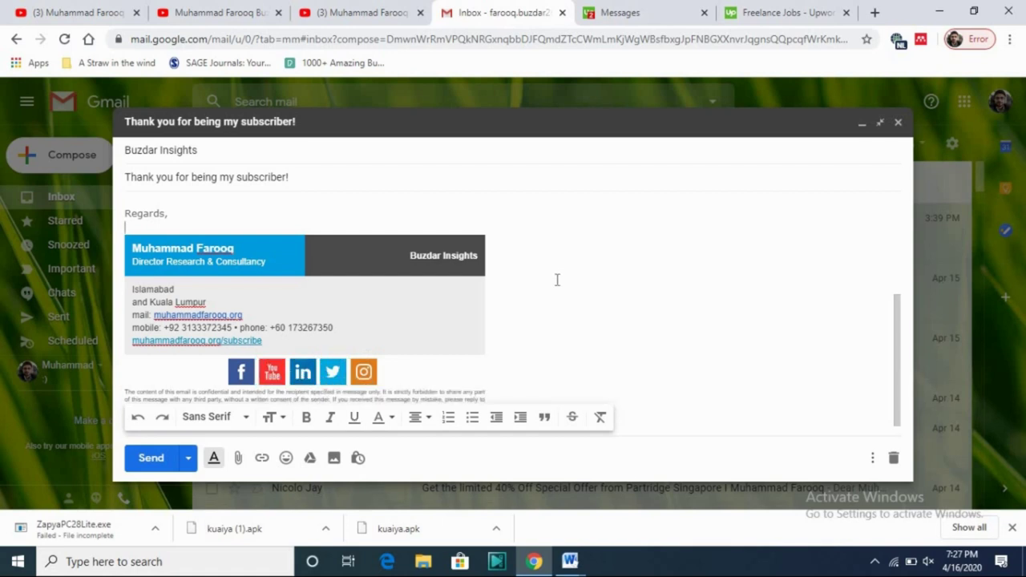
pyautogui.hotkey('ctrl', 'z')
pyautogui.hotkey('ctrl', 'z')
pyautogui.hotkey('ctrl', 'z')
pyautogui.hotkey('ctrl', 'z')
pyautogui.hotkey('ctrl', 'z')
pyautogui.hotkey('ctrl', 'z')
pyautogui.hotkey('ctrl', 'z')
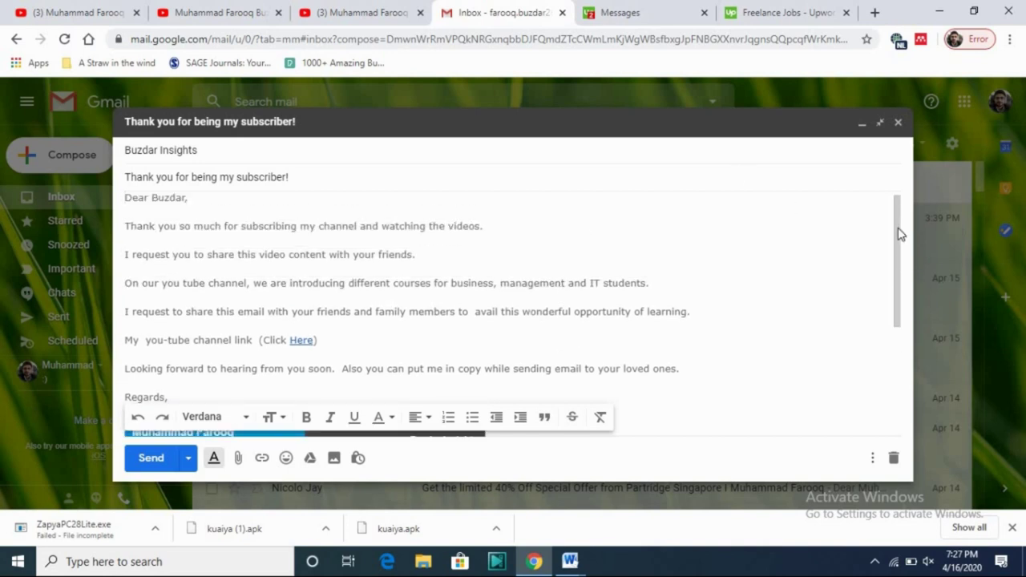
# Bold the 'On our you tube channel…' courses line.
pyautogui.scroll(-3, 903, 321)
pyautogui.scroll(3, 904, 361)
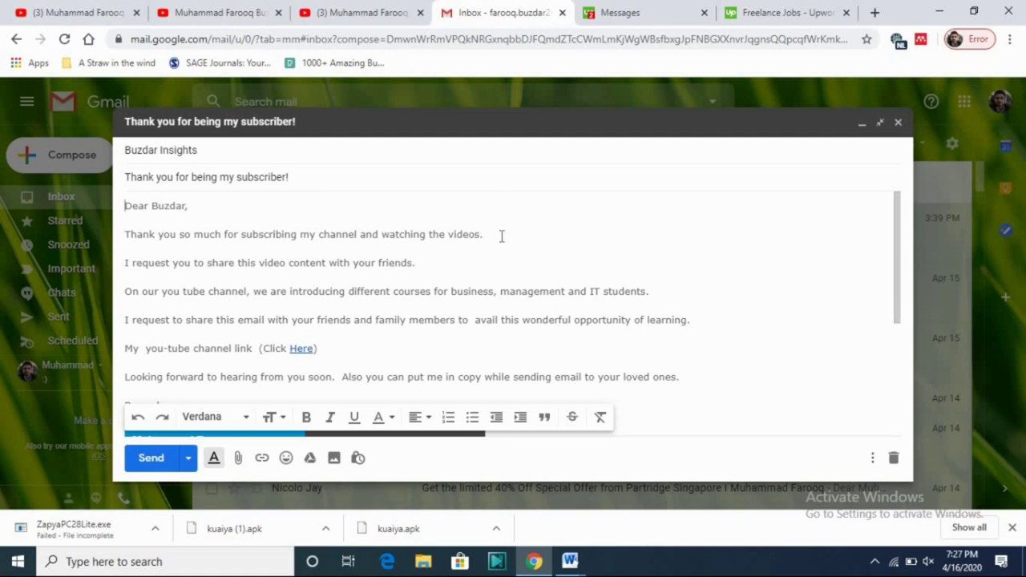
pyautogui.tripleClick(167, 238)
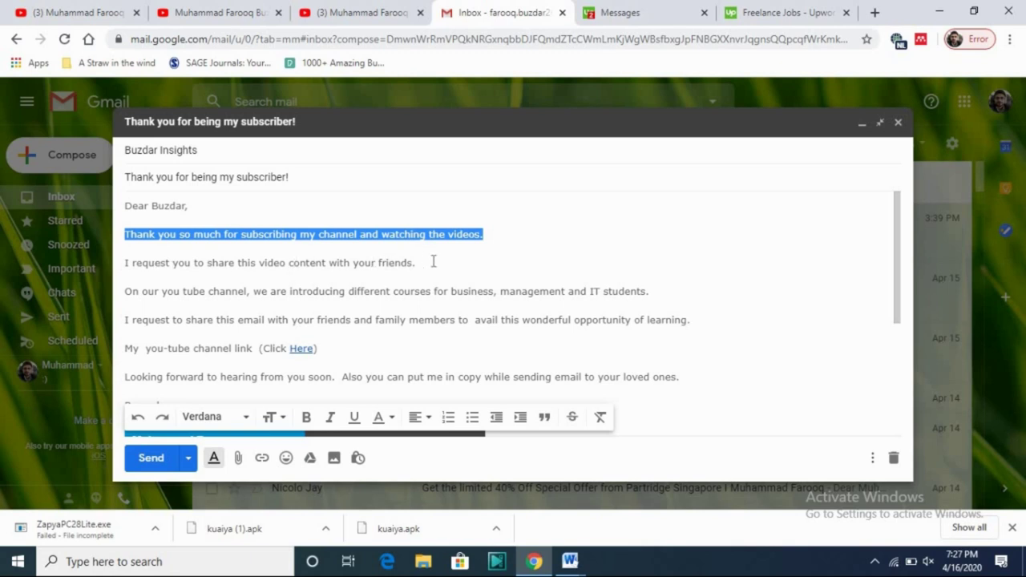
pyautogui.click(319, 274)
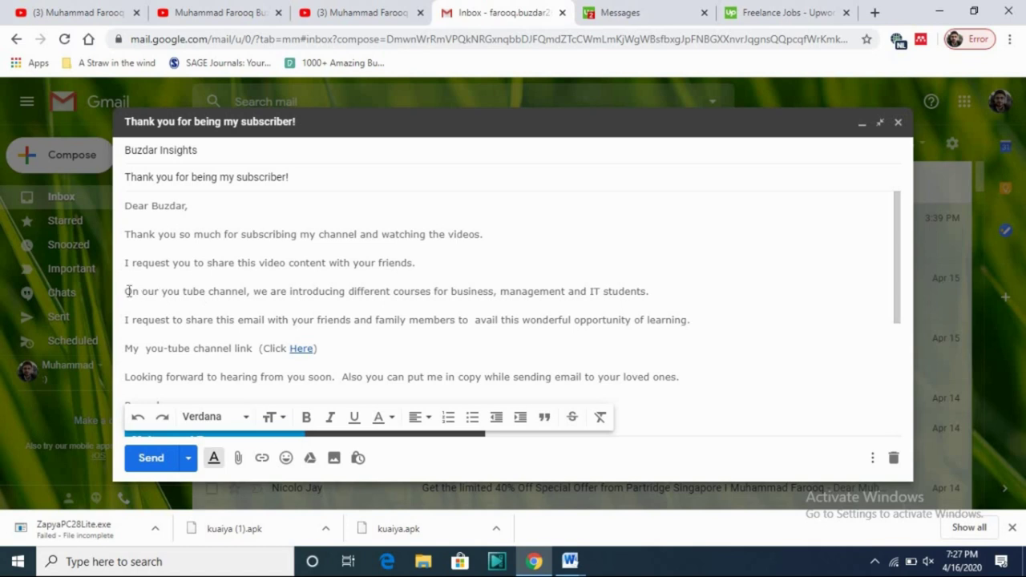
pyautogui.press('BackSpace')
pyautogui.click(190, 291)
pyautogui.hotkey('ctrl', 'z')
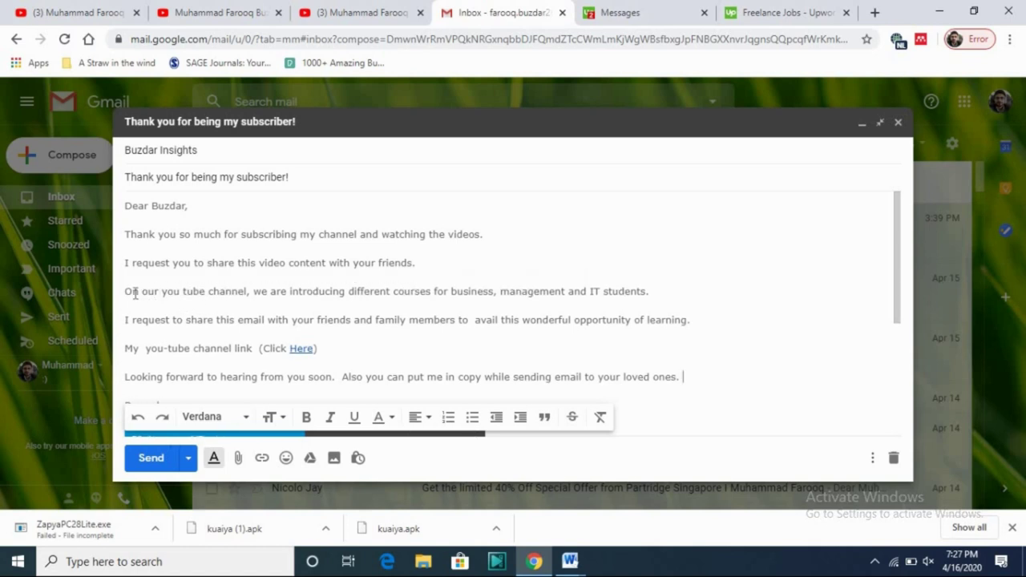
pyautogui.moveTo(127, 291); pyautogui.dragTo(196, 291)
pyautogui.click(393, 276)
pyautogui.moveTo(552, 282); pyautogui.dragTo(658, 295)
pyautogui.hotkey('ctrl', 'b')
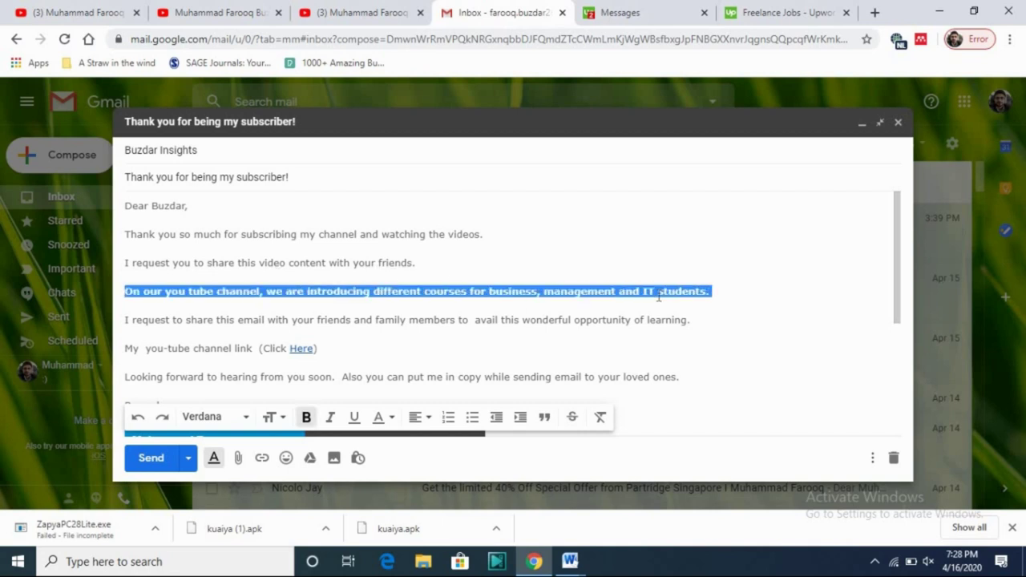
# Bold the 'My you-tube channel link (Click Here)' line.
pyautogui.click(534, 336)
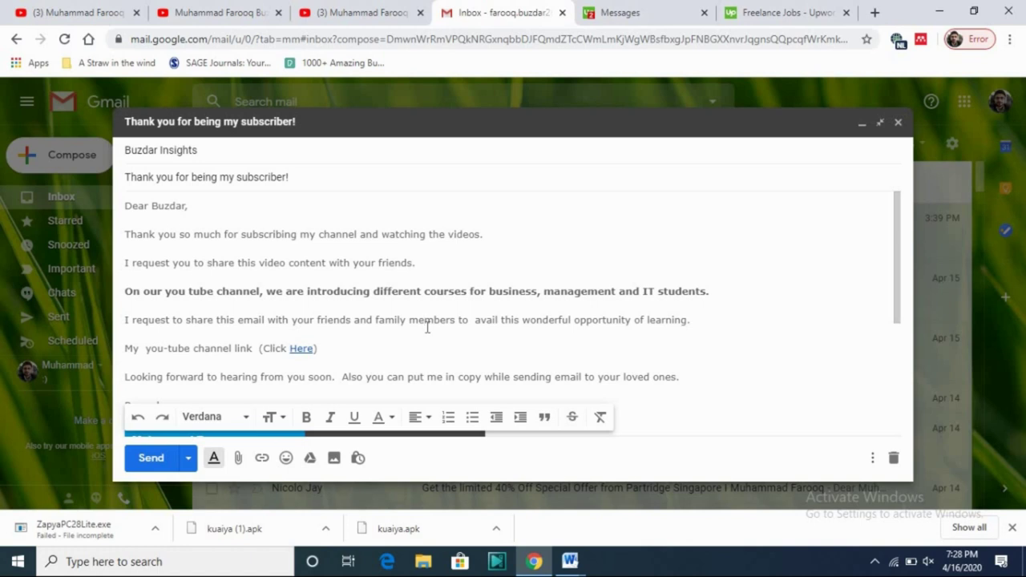
pyautogui.click(427, 328)
pyautogui.moveTo(338, 350); pyautogui.dragTo(129, 351)
pyautogui.hotkey('ctrl', 'b')
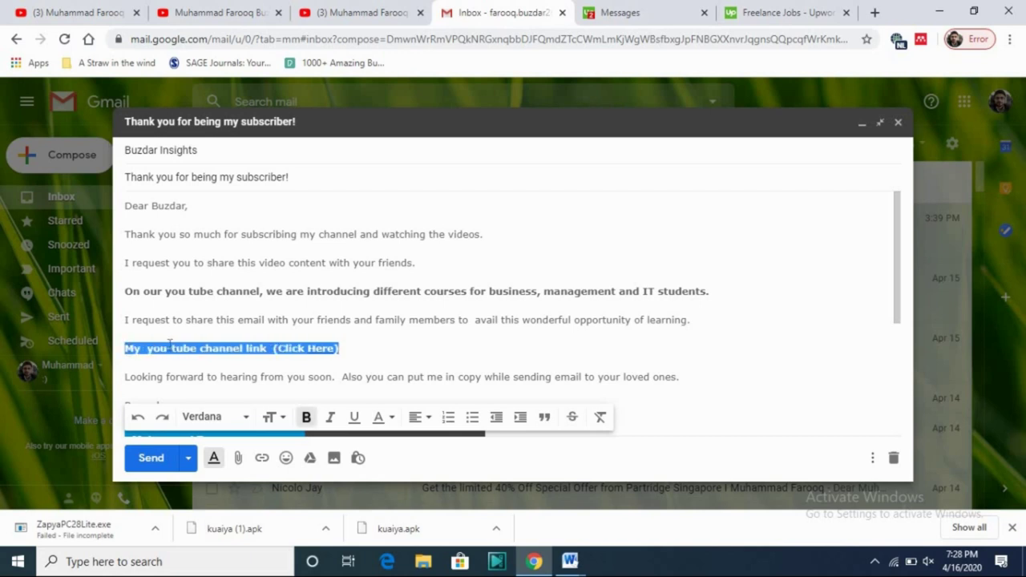
pyautogui.click(257, 363)
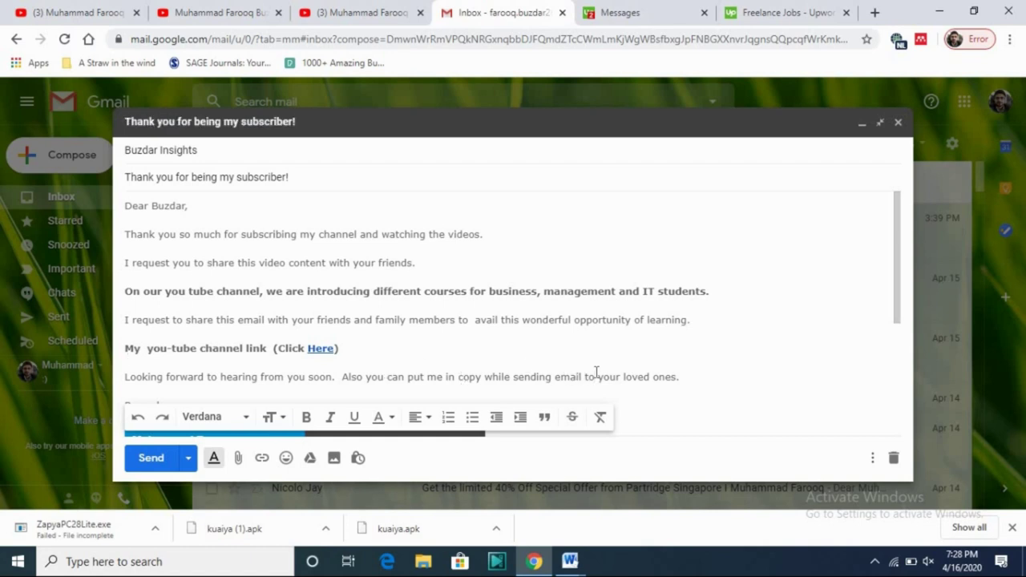
pyautogui.press('Down')
pyautogui.press('Down')
pyautogui.press('Down')
pyautogui.press('Down')
pyautogui.press('Down')
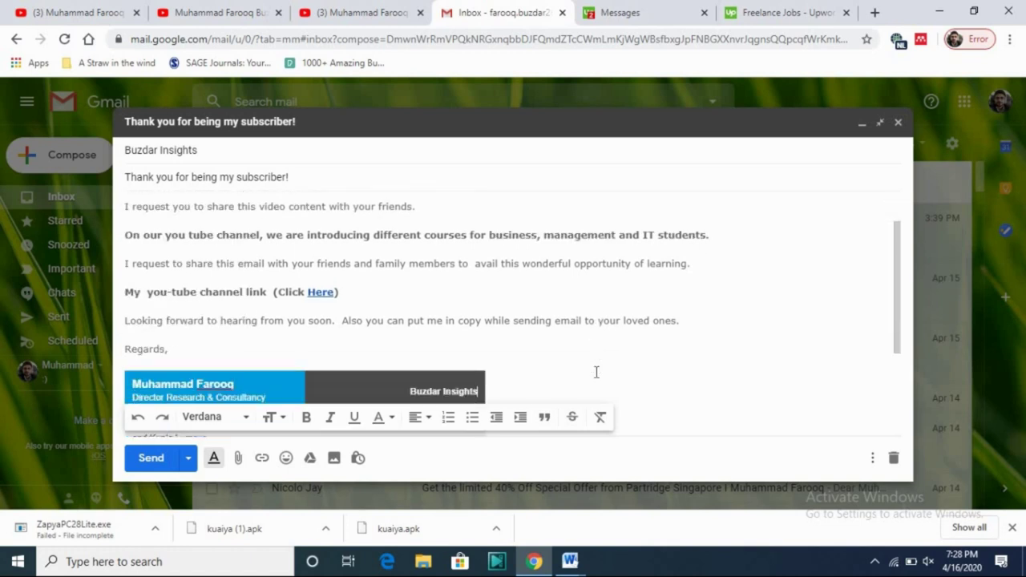
# Prefix the thank-you line with a '… here,' introduction giving the sender's first name.
pyautogui.press('Up')
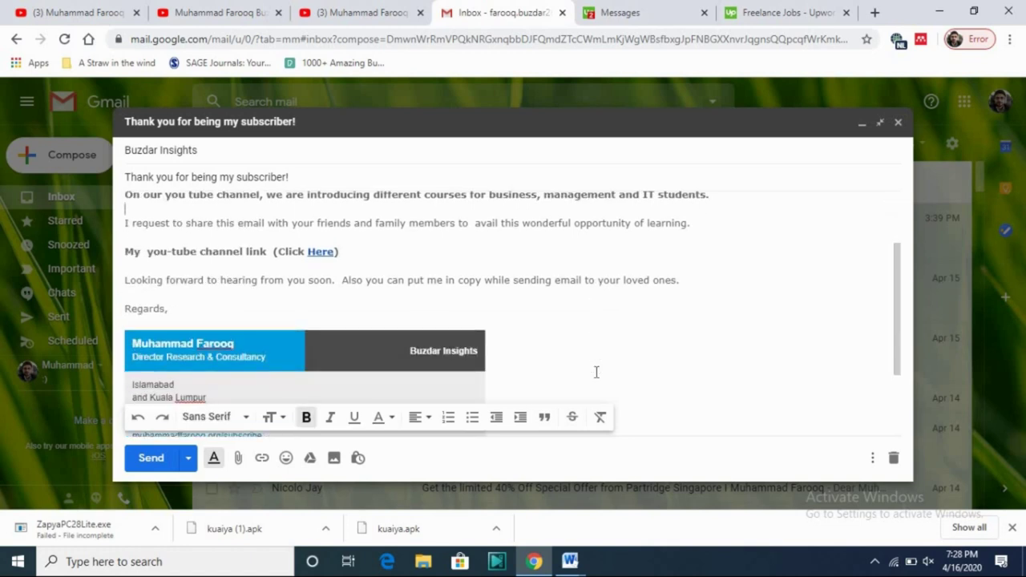
pyautogui.press('Up')
pyautogui.press('Up')
pyautogui.press('Up')
pyautogui.press('Up')
pyautogui.press('Up')
pyautogui.press('Up')
pyautogui.press('Up')
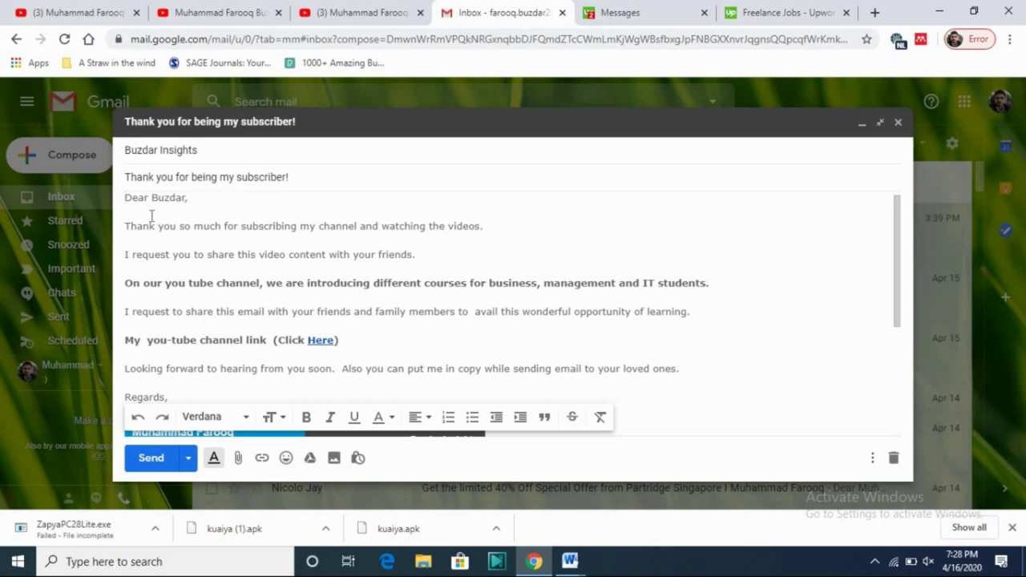
pyautogui.write('Farooq here,')
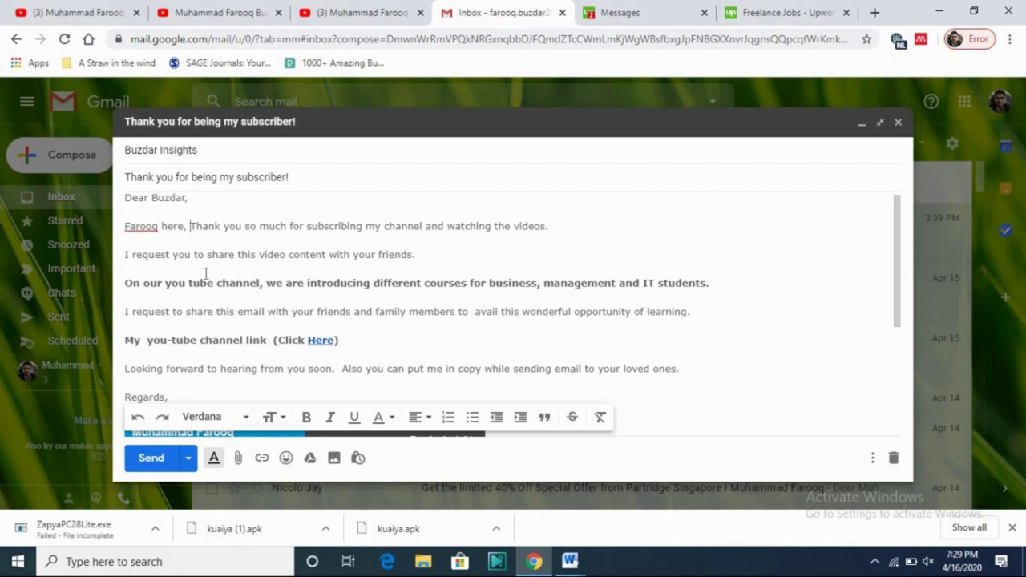
pyautogui.moveTo(900, 269)
pyautogui.mouseDown()
pyautogui.moveTo(900, 369)
pyautogui.moveTo(899, 320)
pyautogui.moveTo(898, 353)
pyautogui.moveTo(909, 327)
pyautogui.mouseUp()
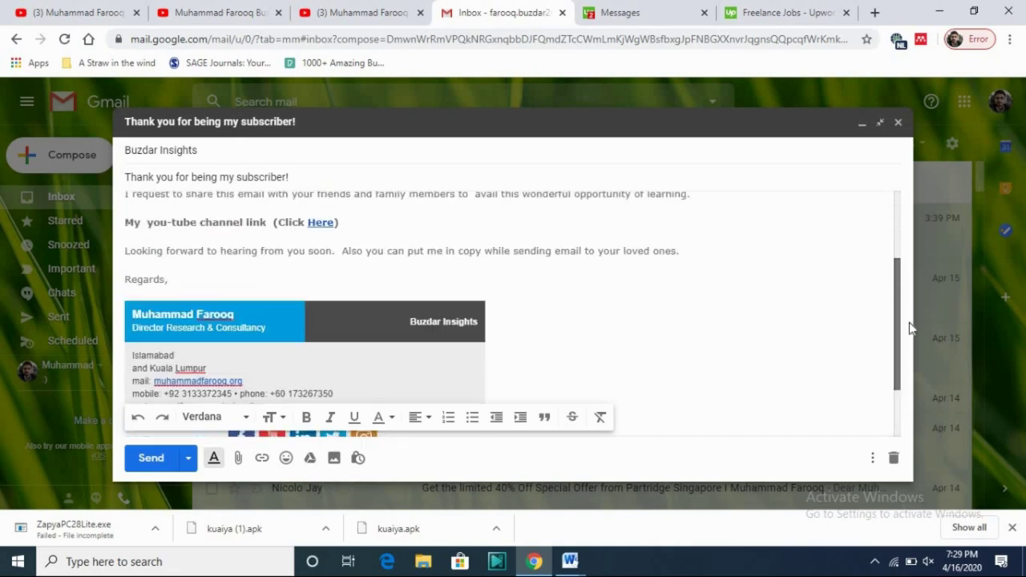
pyautogui.scroll(-2, 909, 327)
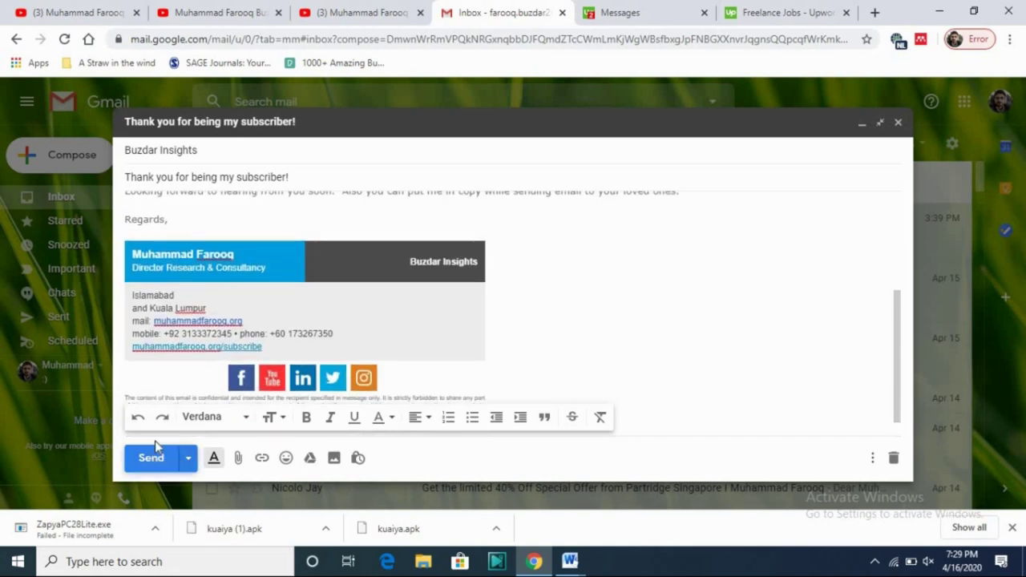
# Send the finished email, view the sent copy, and follow its 'Here' link to YouTube.
pyautogui.click(154, 454)
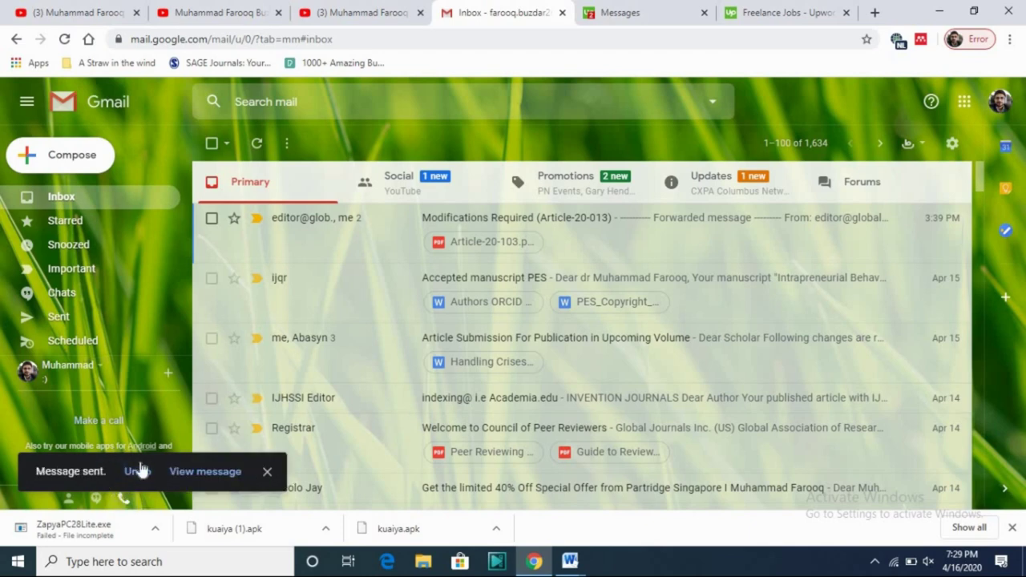
pyautogui.click(197, 473)
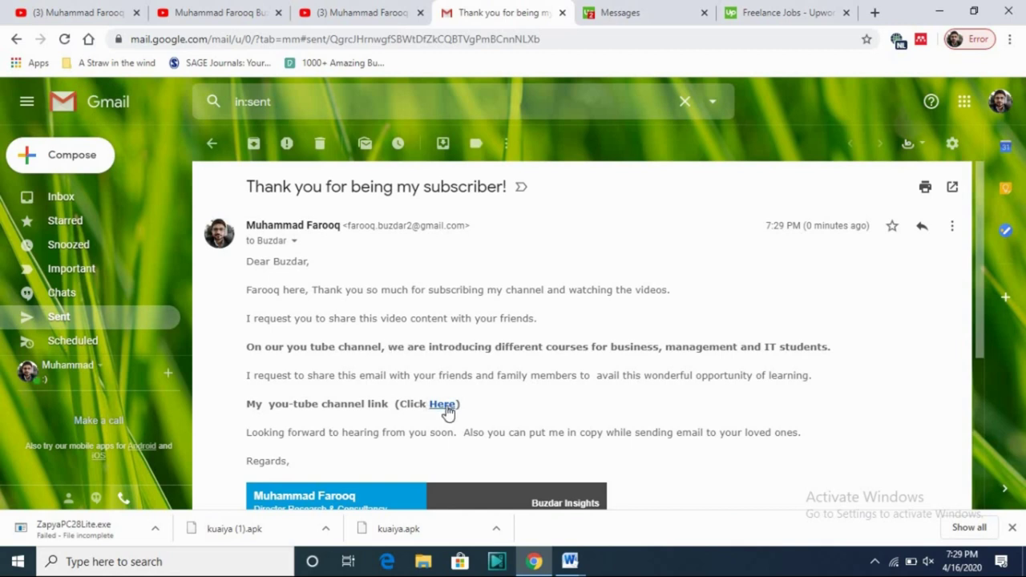
pyautogui.click(446, 409)
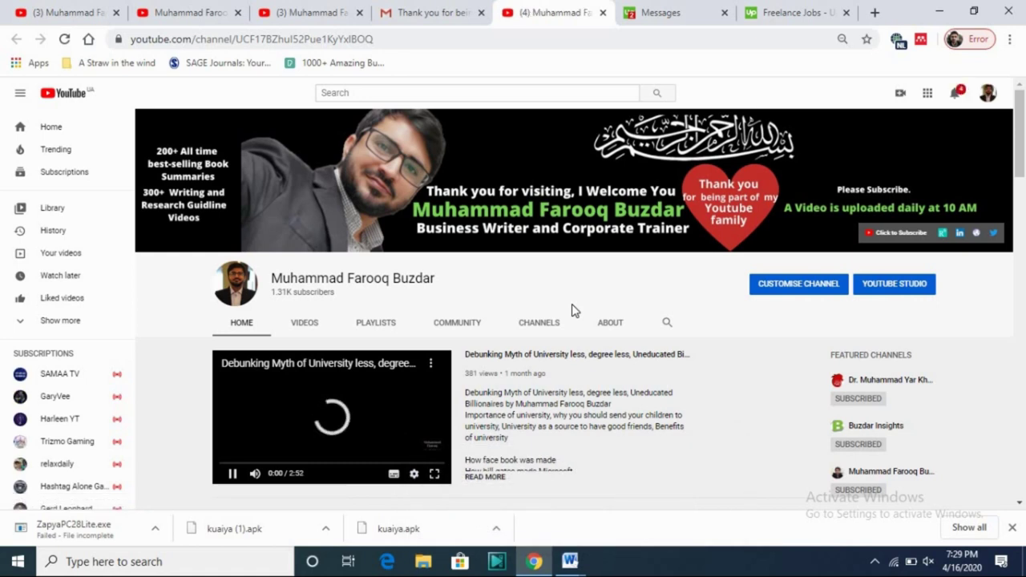
# Switch to the Upwork Messages browser tab.
pyautogui.click(672, 9)
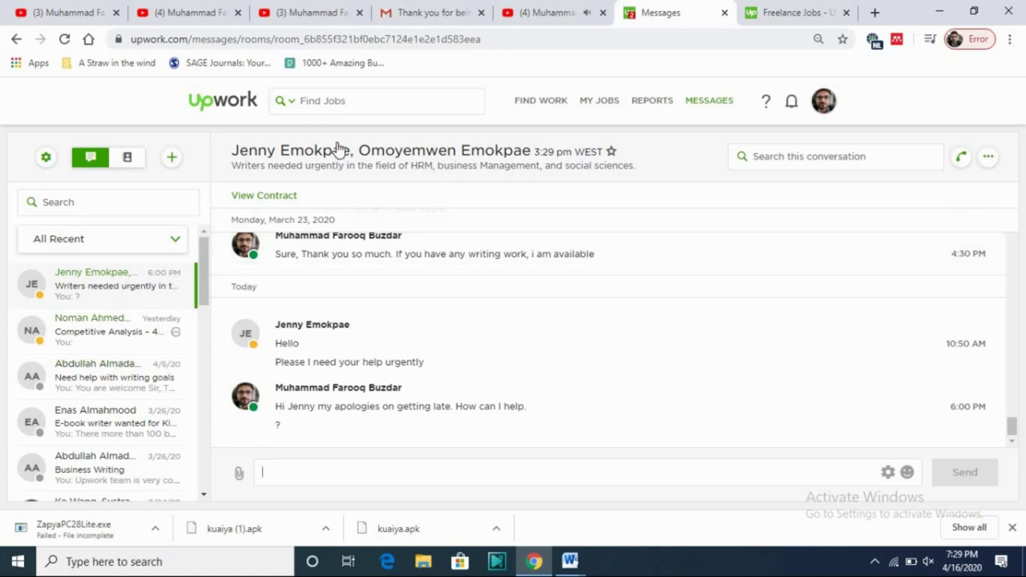
# Open Upwork's Find Work job listings from the FIND WORK menu.
pyautogui.moveTo(532, 104)
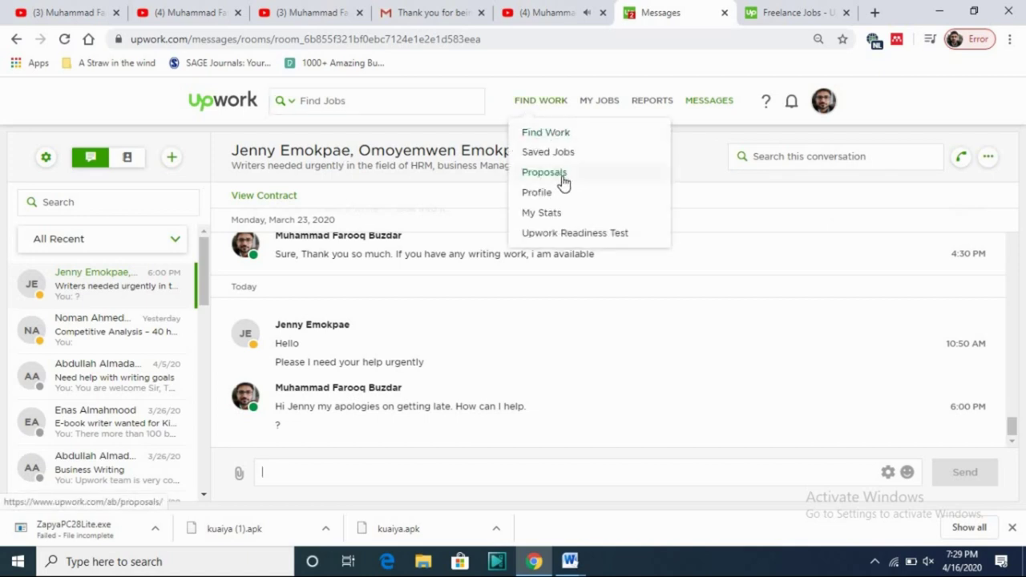
pyautogui.click(570, 135)
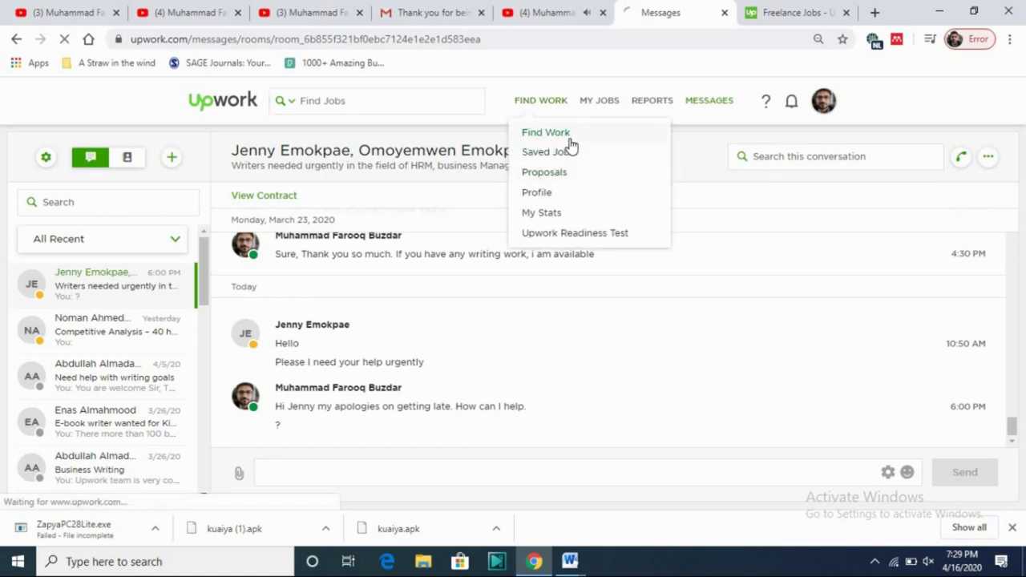